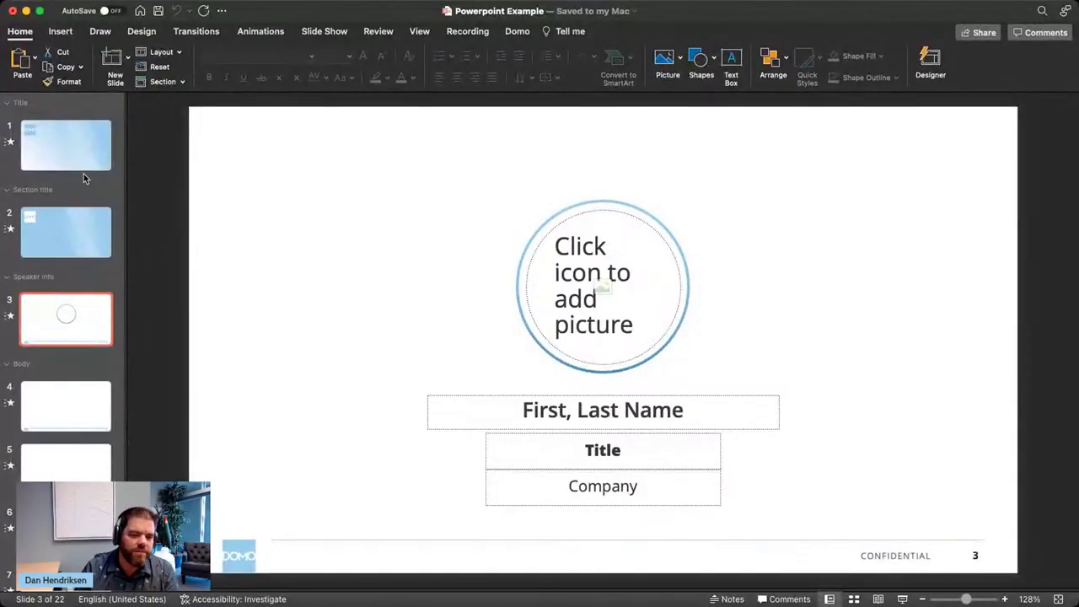
- Go to slide 4 (Slide title and 1 column text layout) and bring up the Domo add-in commands
{"action": "left_click", "coordinate": [72, 156]}
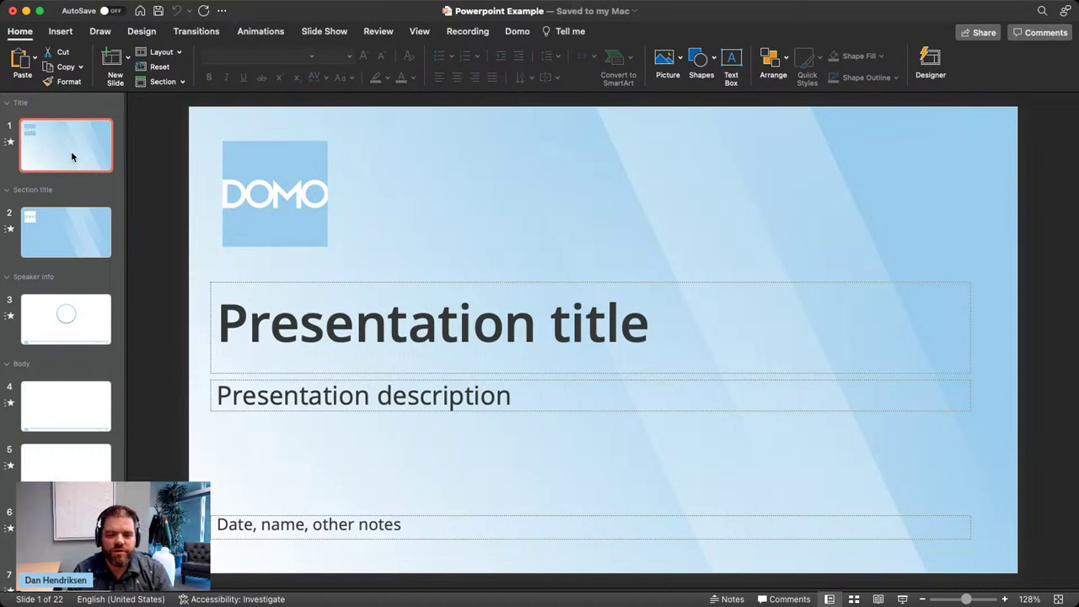
{"action": "left_click", "coordinate": [73, 417]}
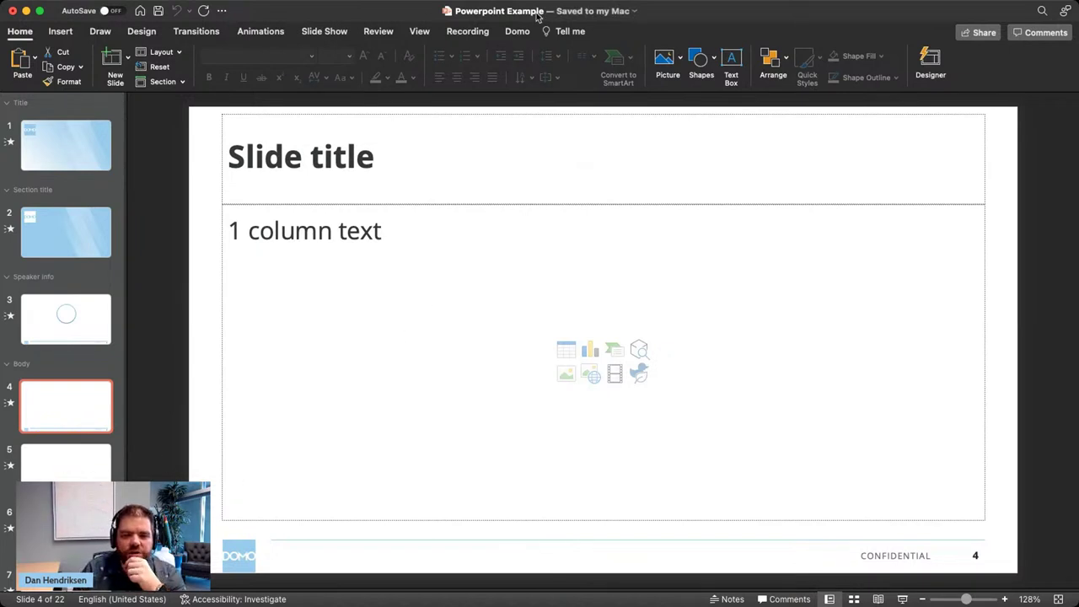
{"action": "left_click", "coordinate": [517, 33]}
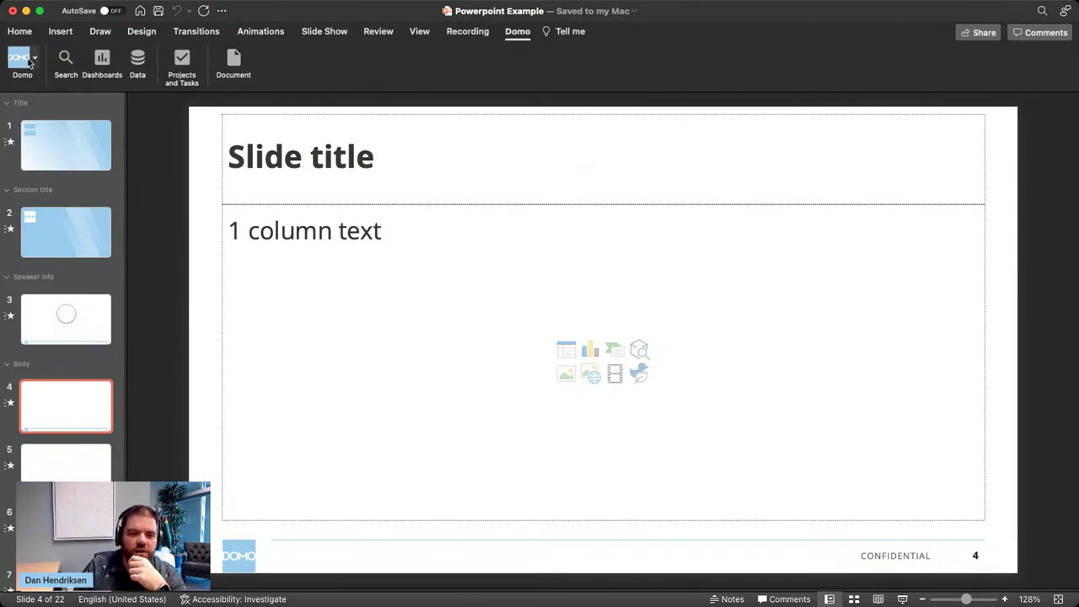
- Browse the Supply Chain dashboard in the Domo add-in and preview the 'QA pass rate by model' card
{"action": "left_click", "coordinate": [30, 63]}
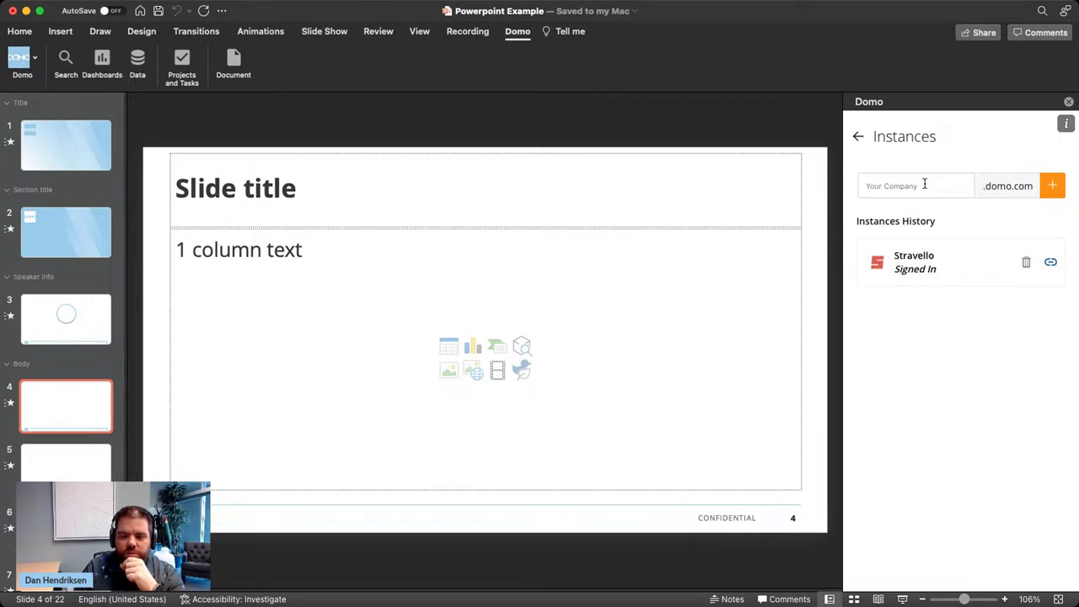
{"action": "left_click", "coordinate": [1069, 102]}
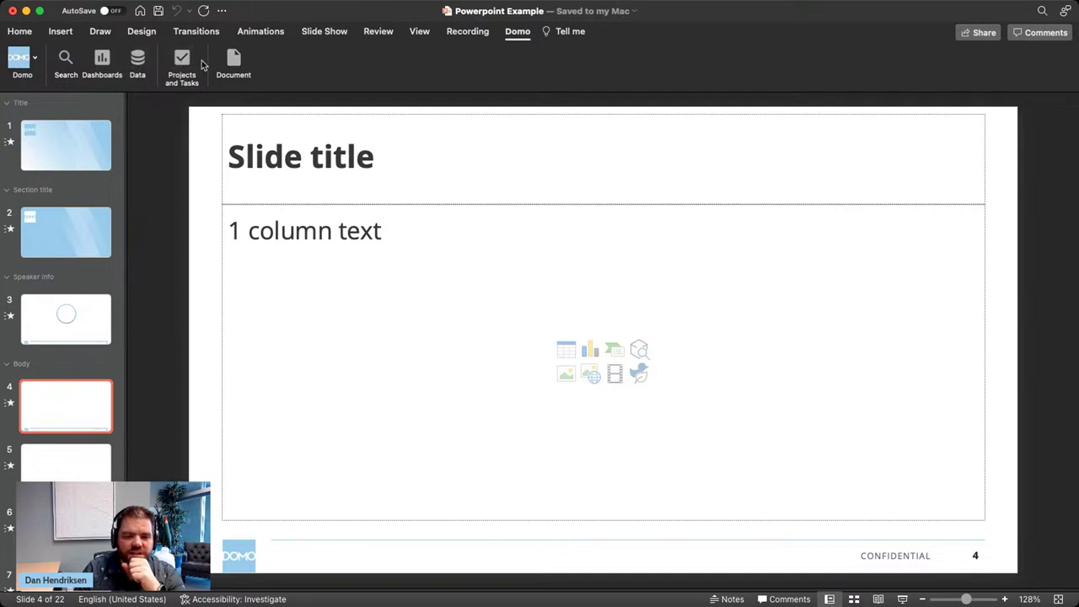
{"action": "left_click", "coordinate": [102, 60]}
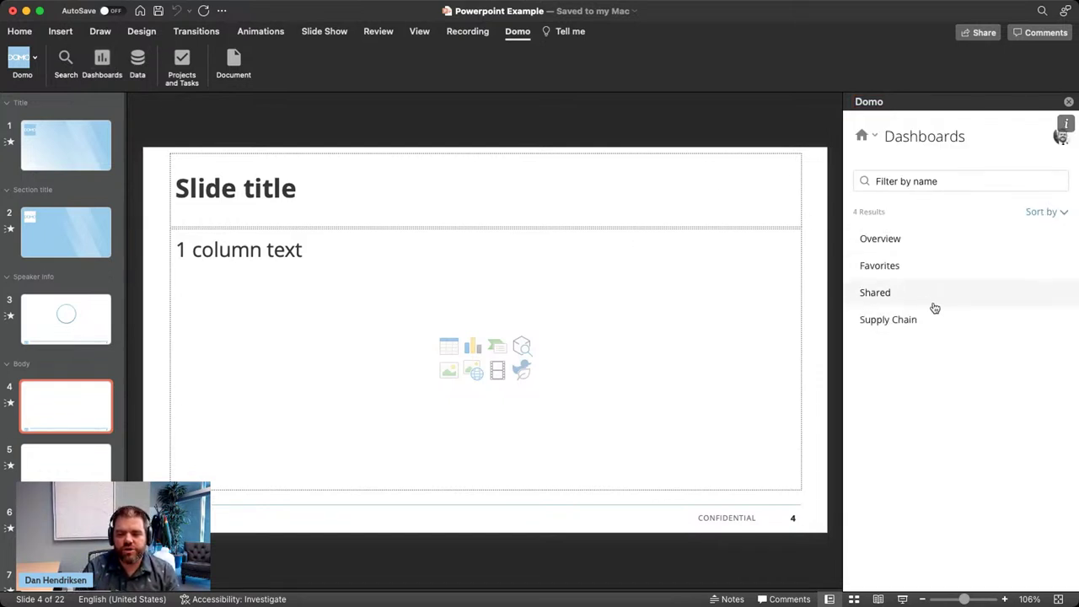
{"action": "left_click", "coordinate": [909, 321]}
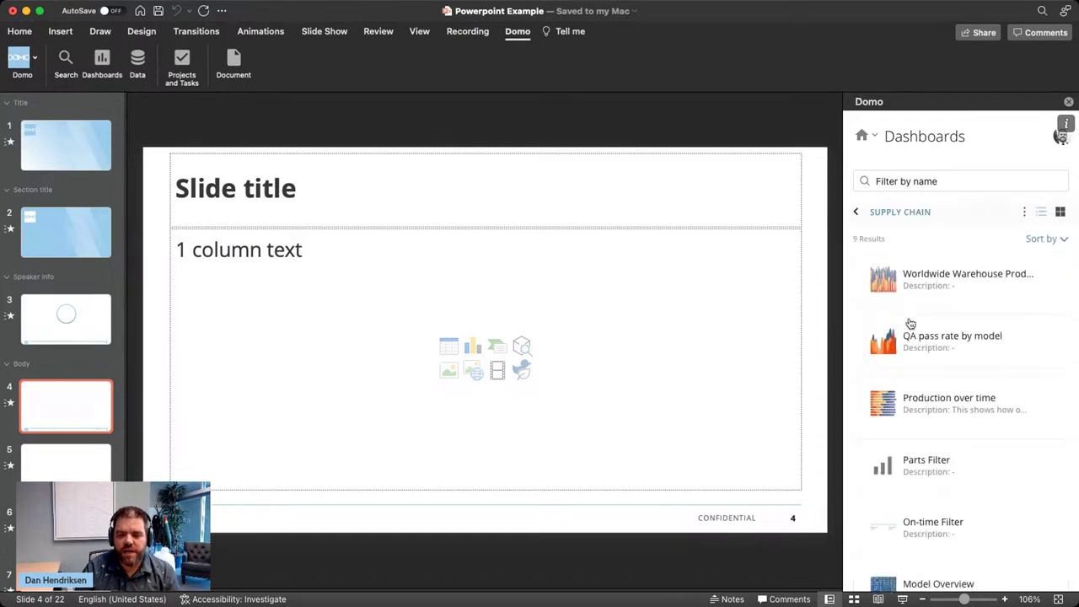
{"action": "scroll", "coordinate": [954, 376], "scroll_direction": "down", "scroll_amount": 1}
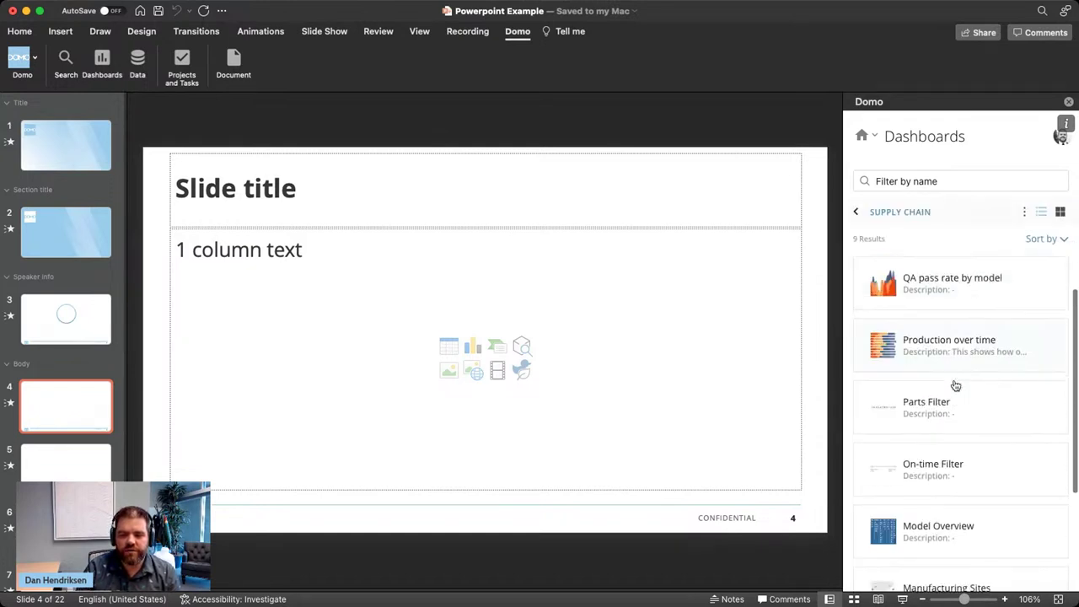
{"action": "scroll", "coordinate": [954, 385], "scroll_direction": "up", "scroll_amount": 1}
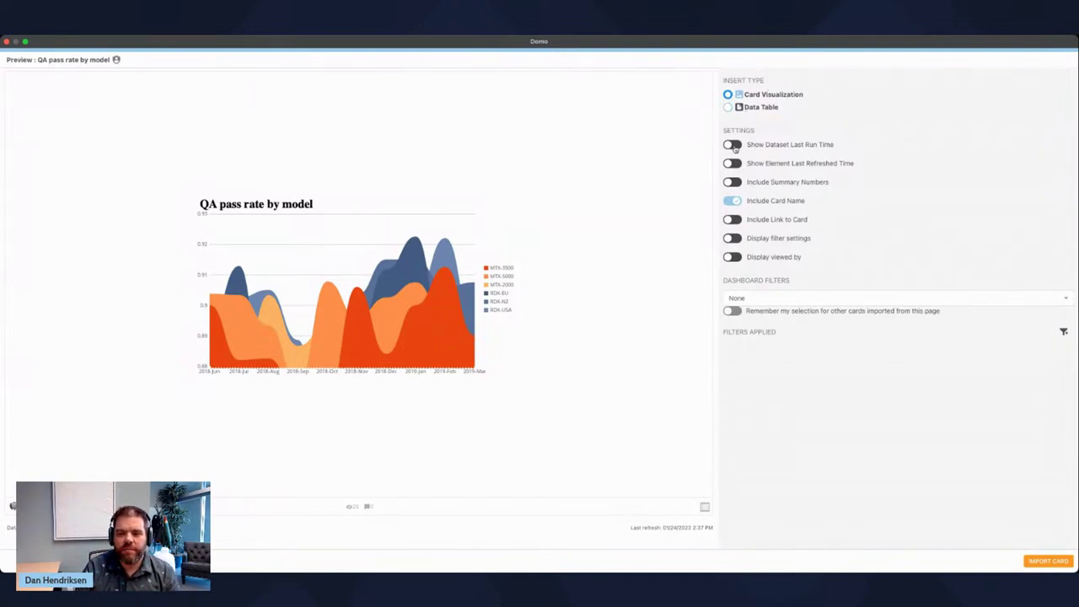
- Insert the 'QA pass rate by model' card with last run time hidden and Dashboard Filters at None
{"action": "left_click", "coordinate": [732, 145]}
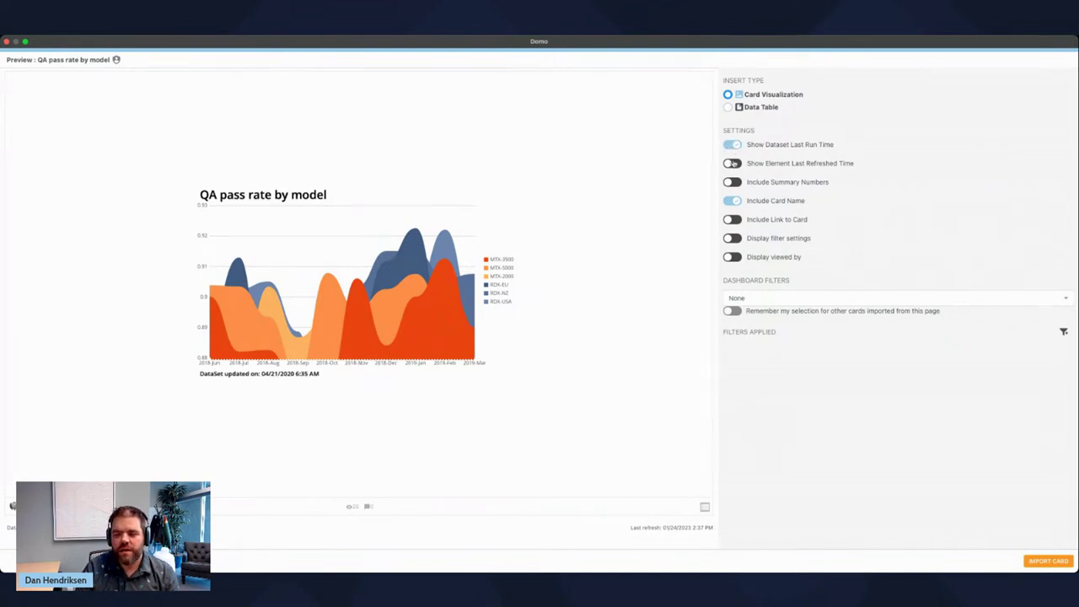
{"action": "left_click", "coordinate": [732, 145]}
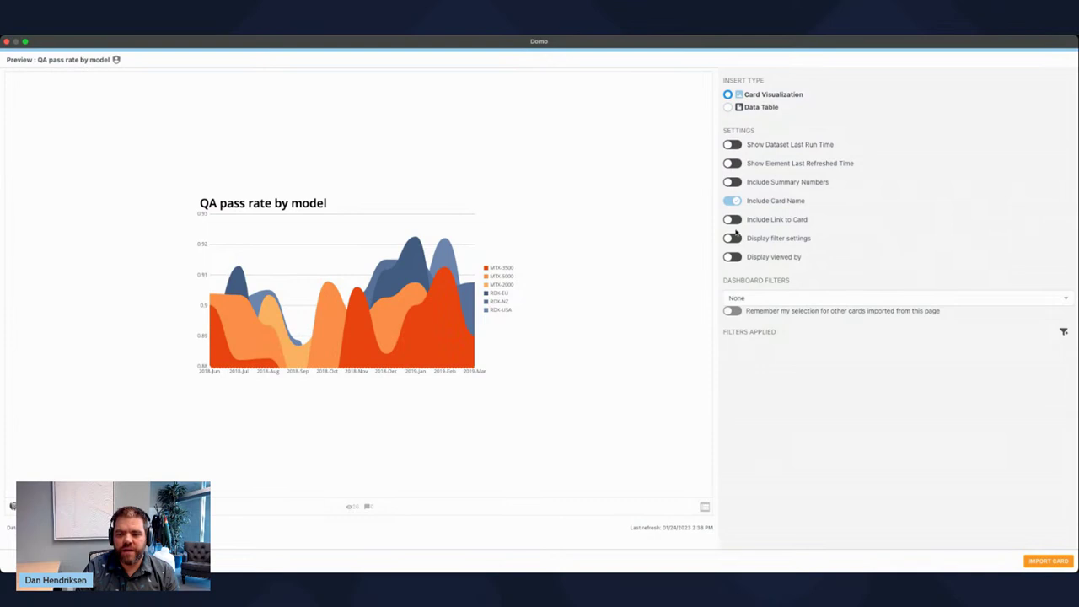
{"action": "left_click", "coordinate": [1064, 297]}
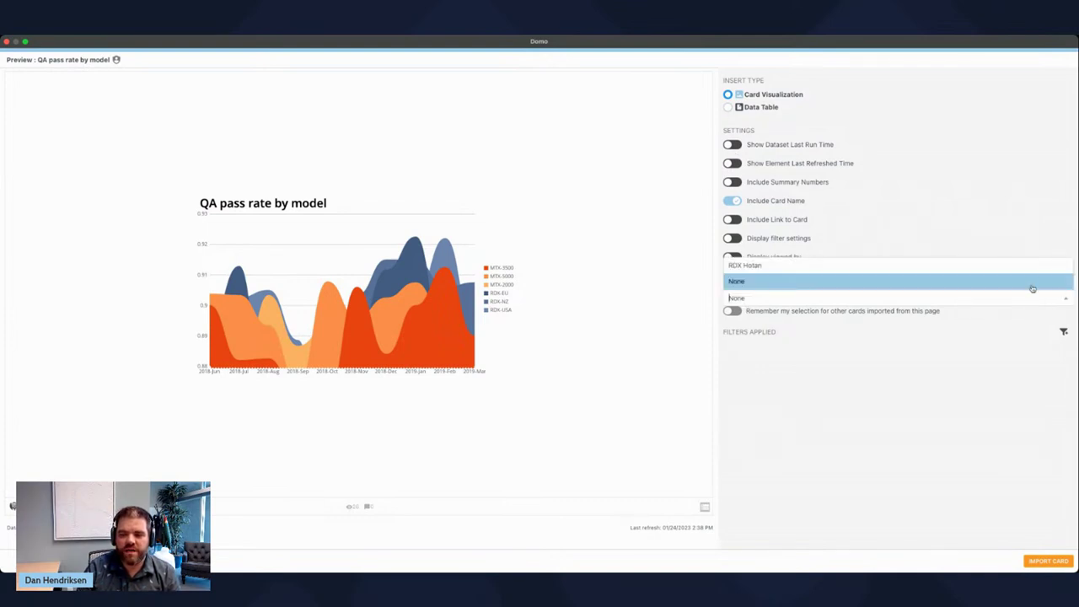
{"action": "left_click", "coordinate": [1013, 348]}
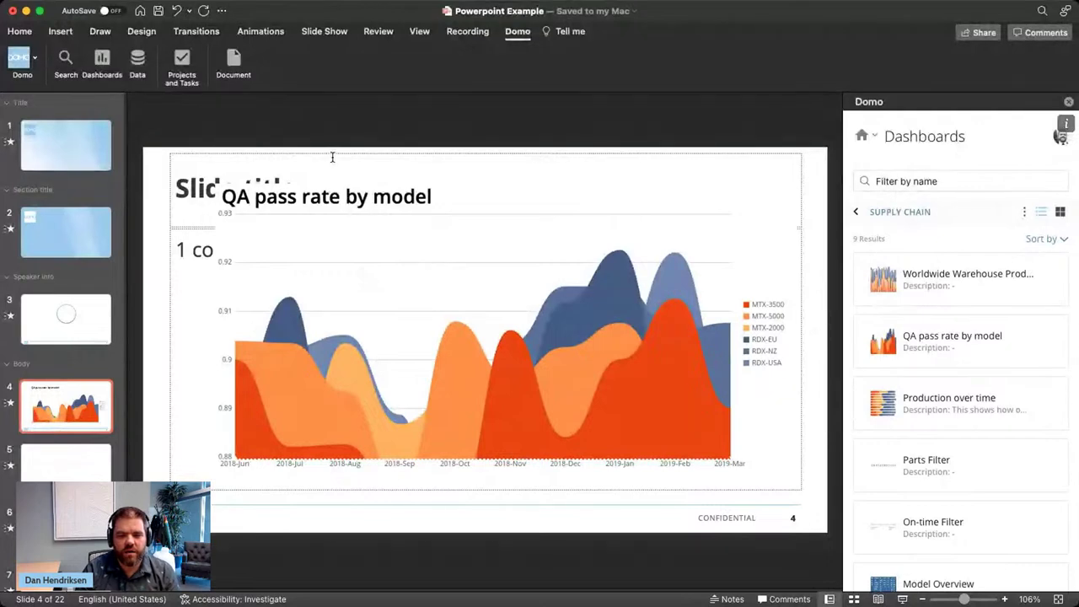
- Shrink the QA pass rate chart and move it beside the 1 column text on slide 4
{"action": "left_click", "coordinate": [333, 153]}
{"action": "left_click", "coordinate": [424, 282]}
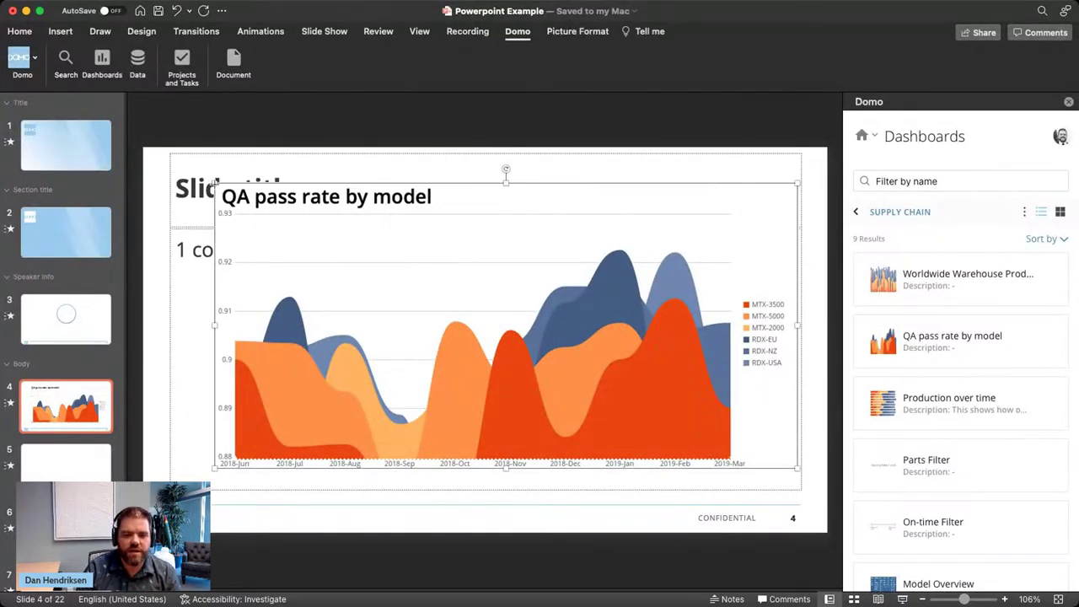
{"action": "left_click_drag", "start_coordinate": [215, 184], "coordinate": [436, 308]}
{"action": "left_click_drag", "start_coordinate": [647, 353], "coordinate": [604, 303]}
{"action": "left_click", "coordinate": [328, 516]}
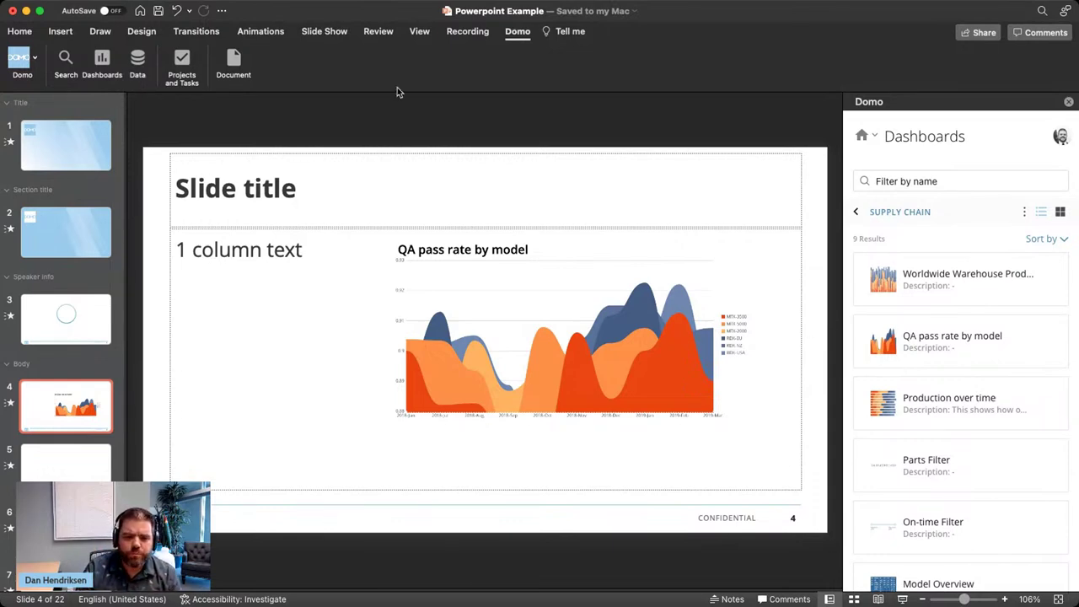
- Refresh the deck's imported Domo data from the add-in's Data panel and navigation menu
{"action": "left_click", "coordinate": [137, 68]}
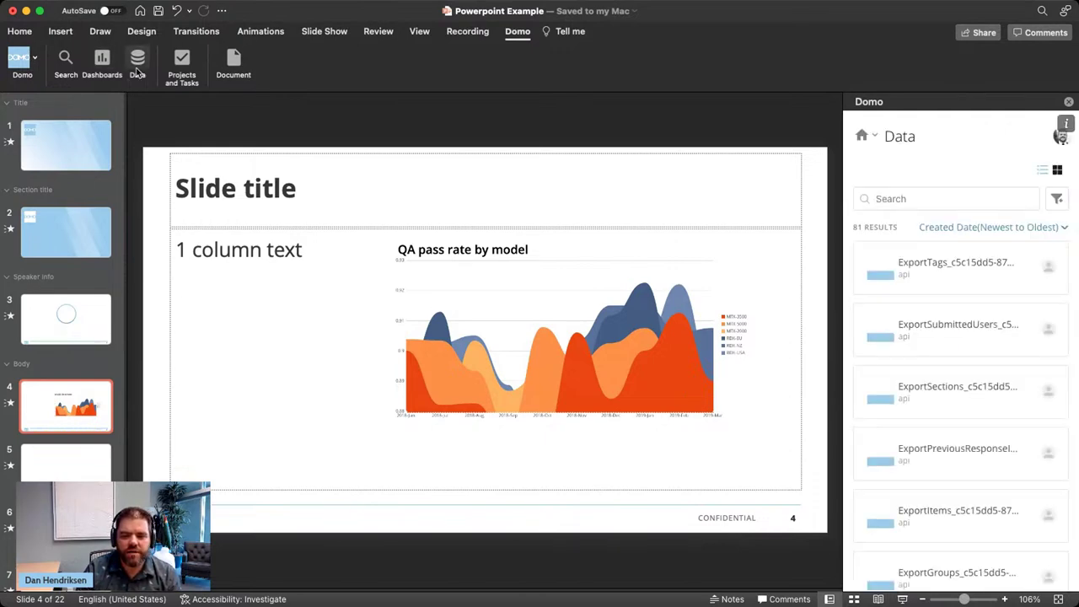
{"action": "left_click", "coordinate": [875, 135]}
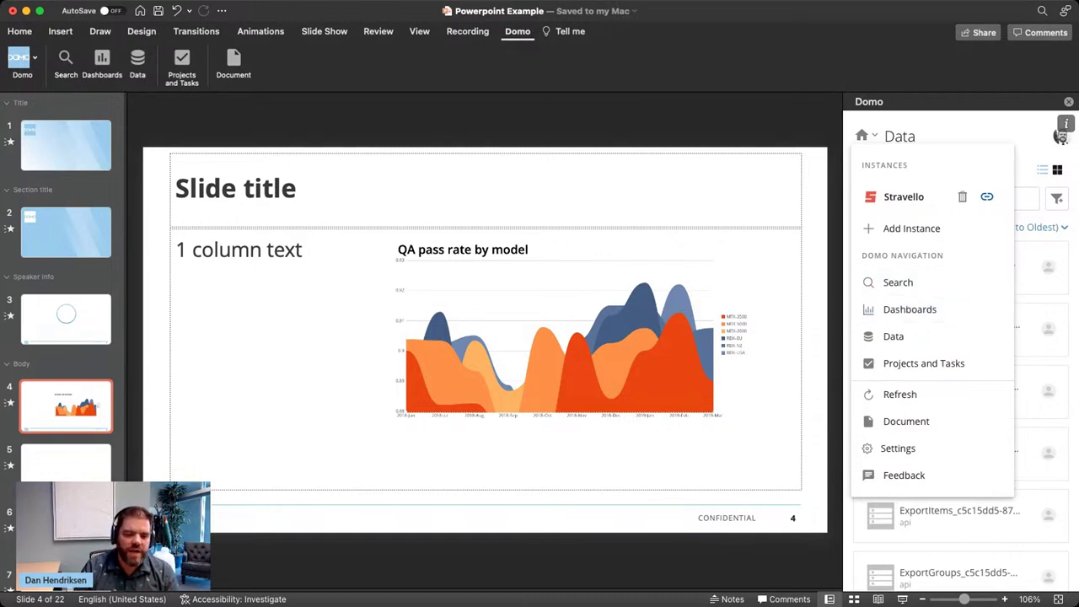
{"action": "scroll", "coordinate": [76, 323], "scroll_direction": "down", "scroll_amount": 5}
{"action": "scroll", "coordinate": [74, 396], "scroll_direction": "up", "scroll_amount": 5}
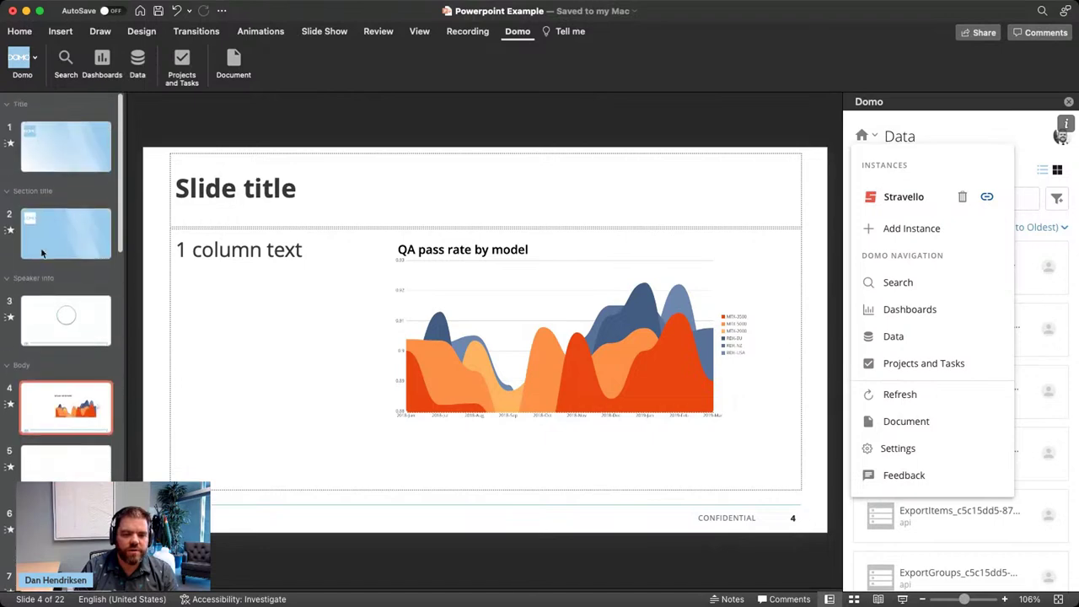
{"action": "left_click", "coordinate": [943, 393]}
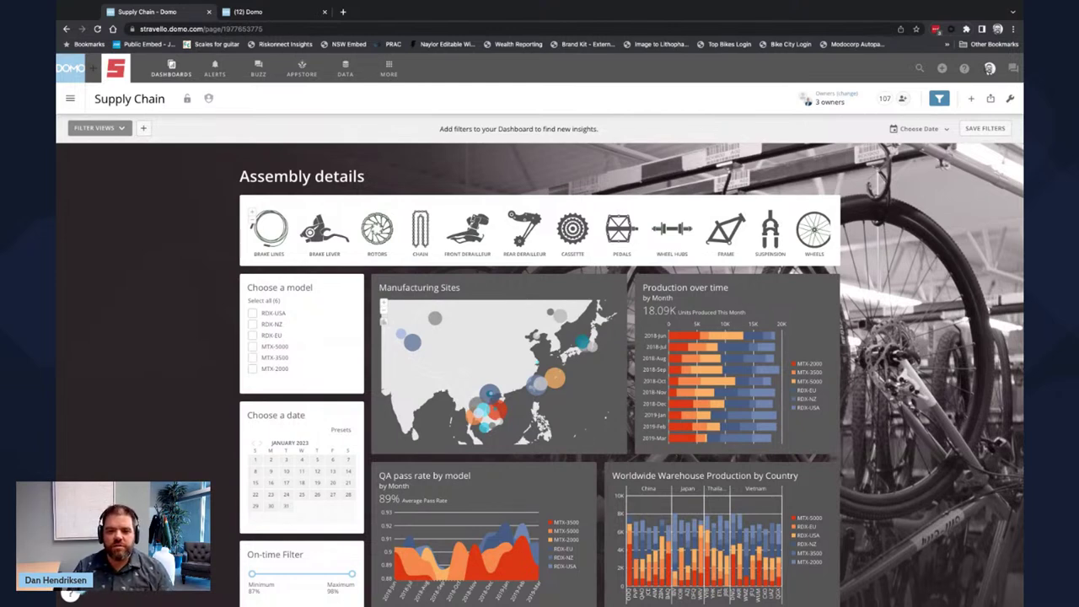
- Open Domo Admin from MORE and go to Brand Kit Settings
{"action": "left_click", "coordinate": [388, 69]}
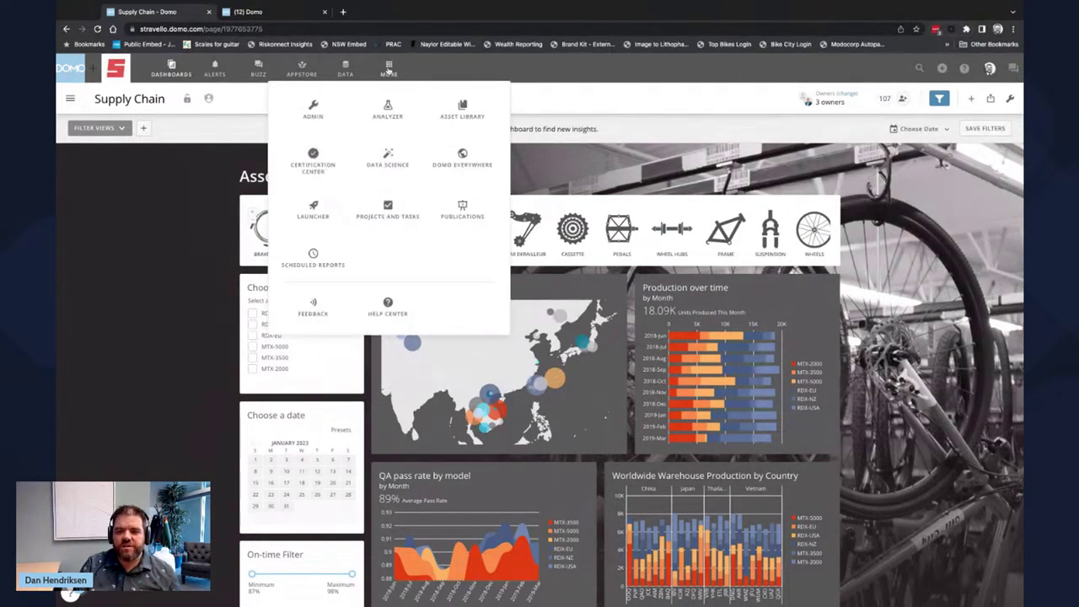
{"action": "left_click", "coordinate": [322, 111]}
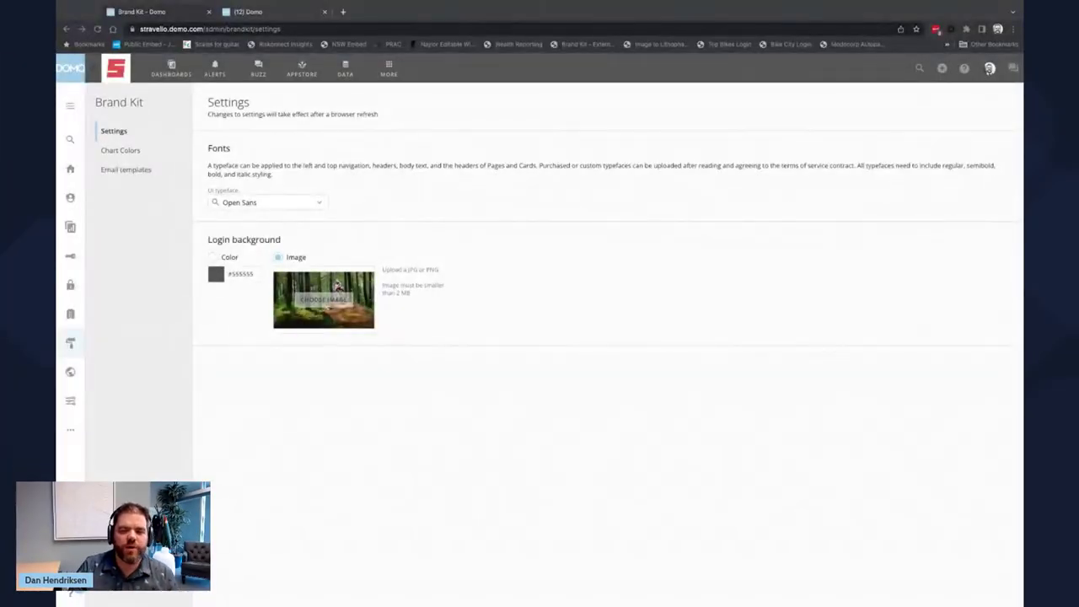
{"action": "left_click", "coordinate": [617, 107]}
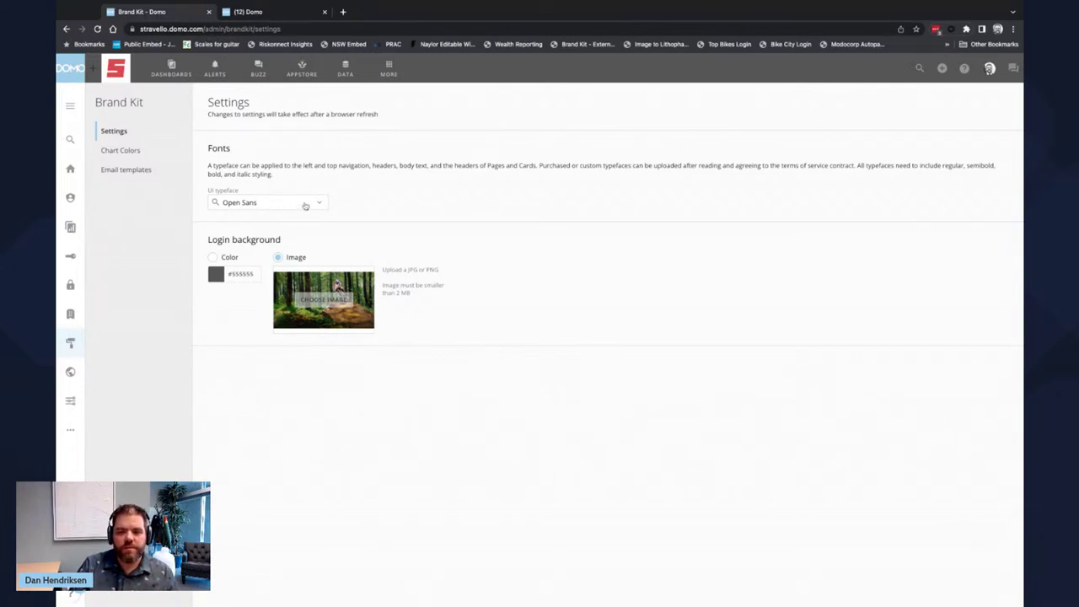
- Set the UI typeface to Helvetica Neue after trying Times New Roman, then view Chart Colors
{"action": "left_click", "coordinate": [306, 204]}
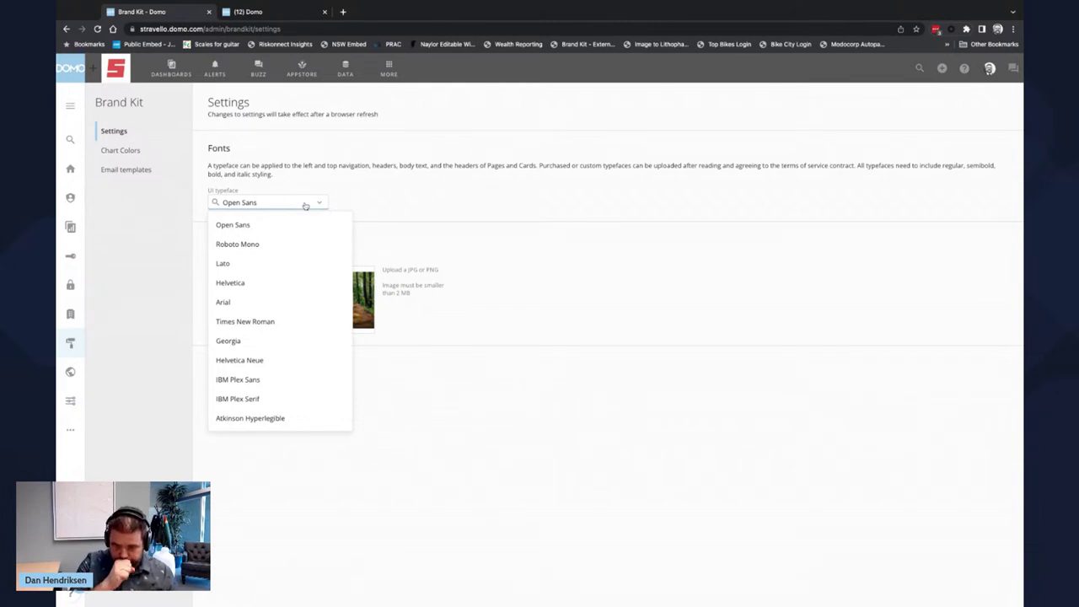
{"action": "left_click", "coordinate": [262, 322]}
{"action": "left_click", "coordinate": [280, 190]}
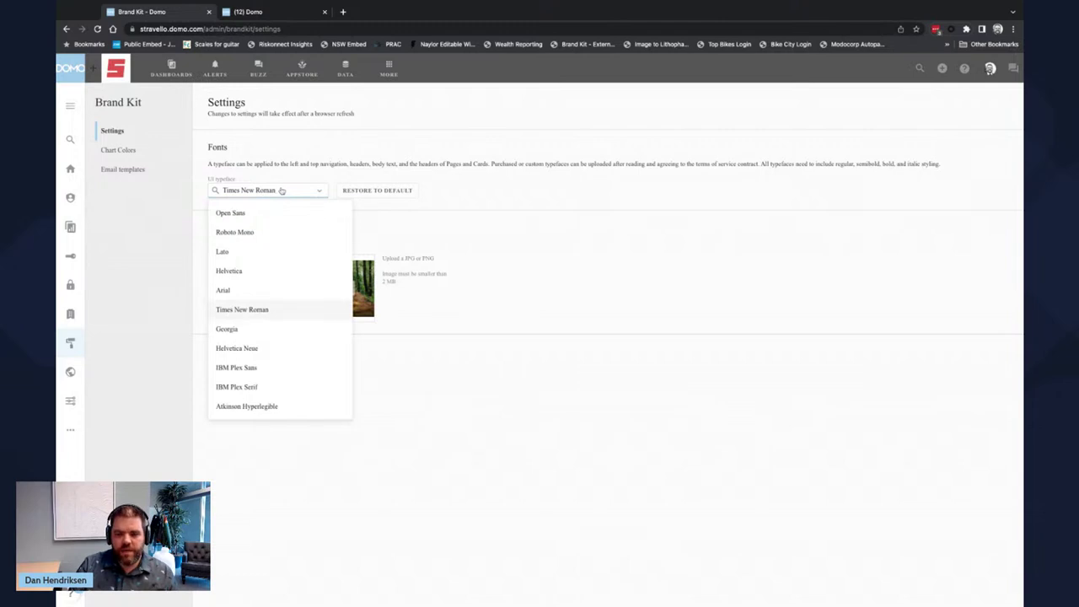
{"action": "left_click", "coordinate": [302, 353]}
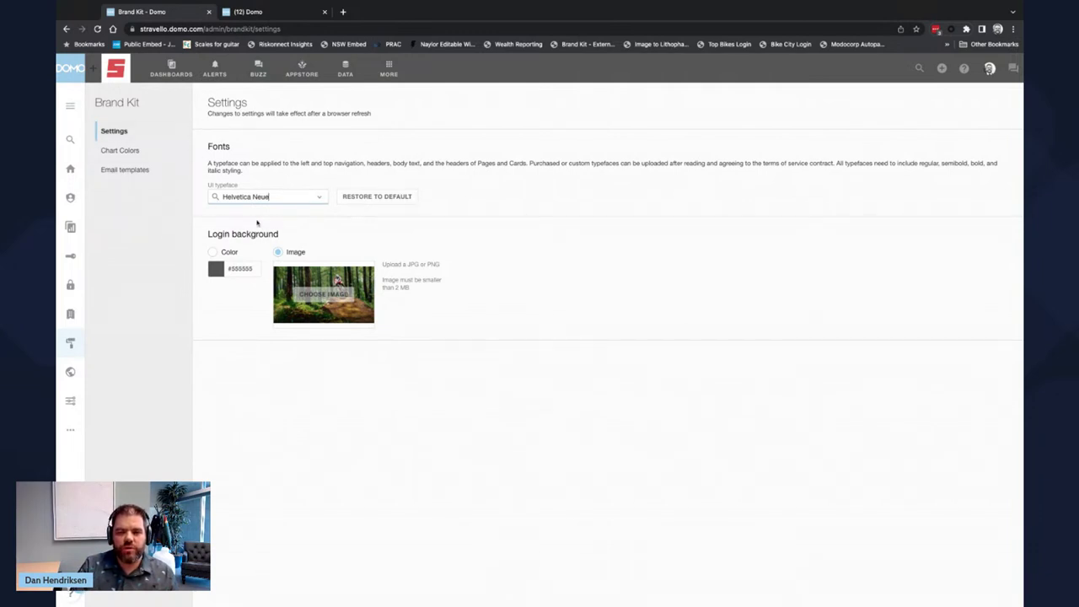
{"action": "left_click", "coordinate": [127, 157]}
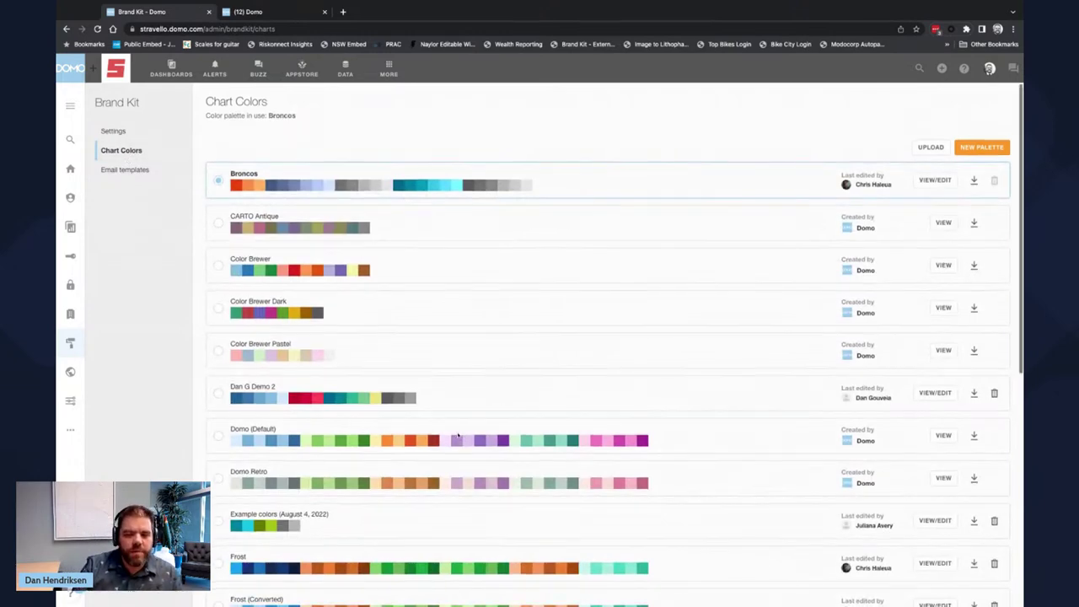
- Browse the palette list, set Domo (Default) as the palette in use, and return to dashboards
{"action": "scroll", "coordinate": [458, 434], "scroll_direction": "down", "scroll_amount": 3}
{"action": "scroll", "coordinate": [614, 341], "scroll_direction": "down", "scroll_amount": 2}
{"action": "scroll", "coordinate": [616, 348], "scroll_direction": "up", "scroll_amount": 4}
{"action": "scroll", "coordinate": [615, 348], "scroll_direction": "up", "scroll_amount": 2}
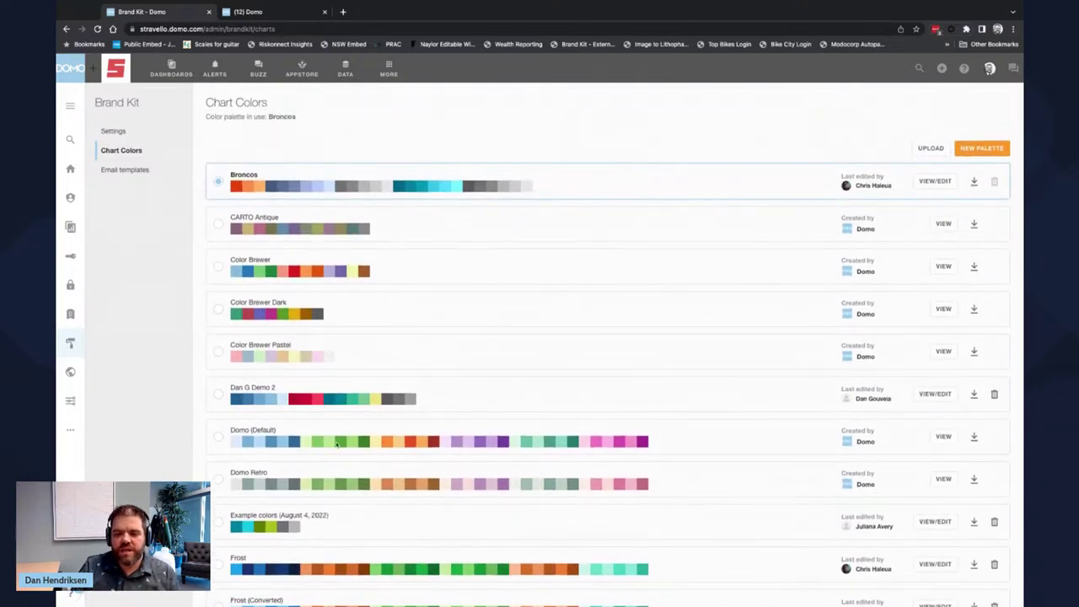
{"action": "left_click", "coordinate": [219, 437]}
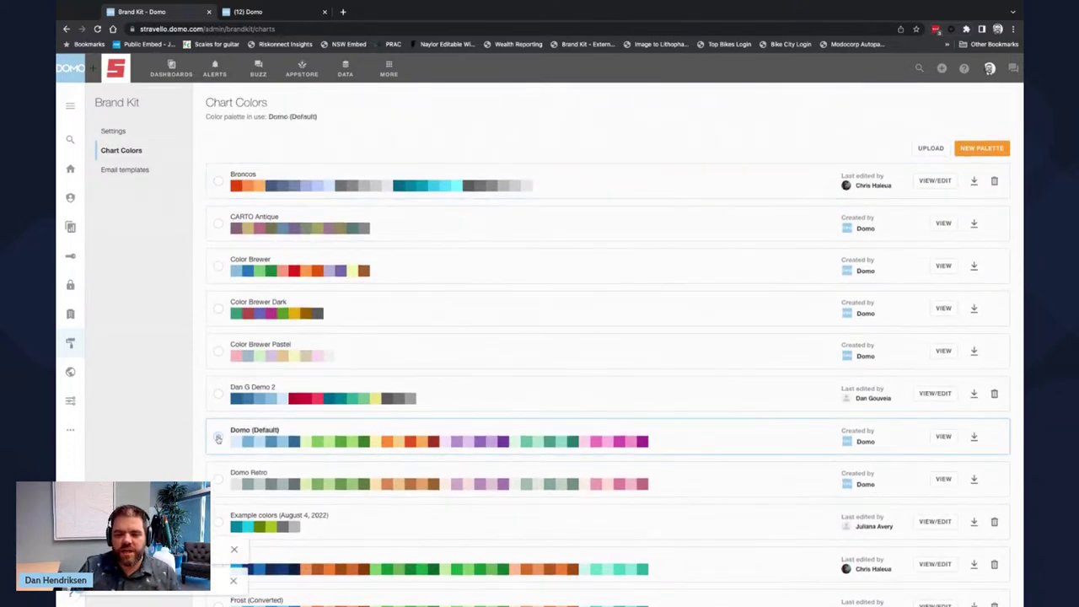
{"action": "left_click", "coordinate": [171, 73]}
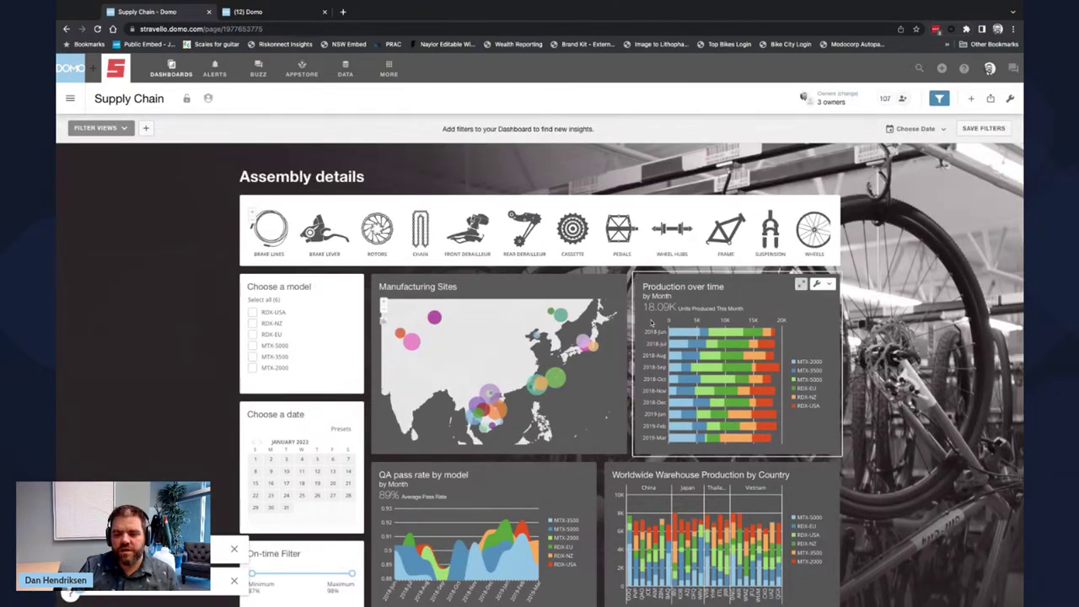
- Return to Admin Brand Kit Chart Colors, make Broncos the palette in use, and open it for editing
{"action": "left_click", "coordinate": [387, 74]}
{"action": "left_click", "coordinate": [320, 110]}
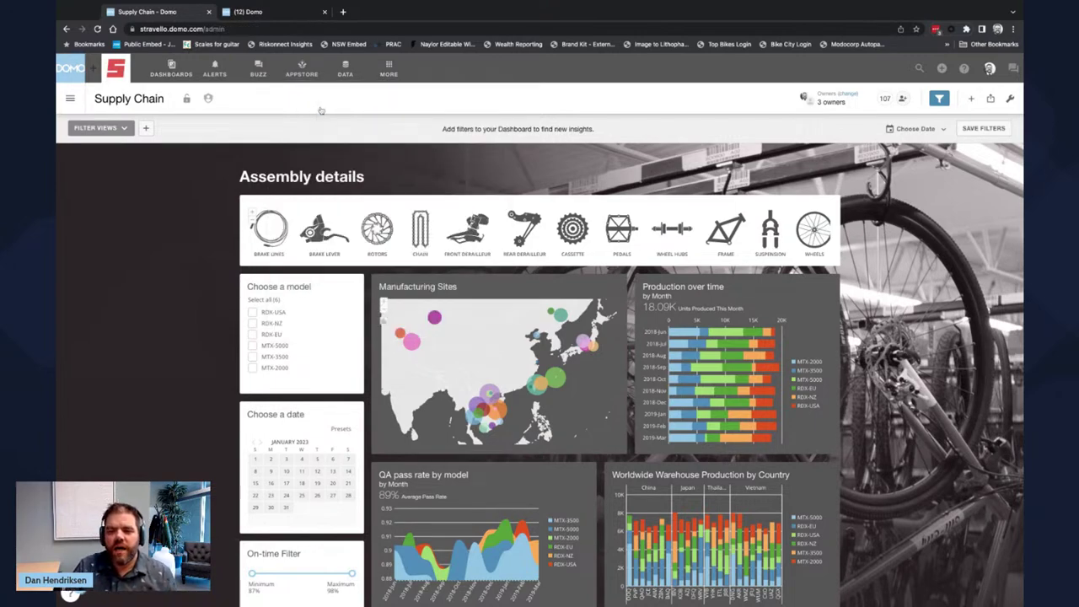
{"action": "left_click", "coordinate": [256, 434]}
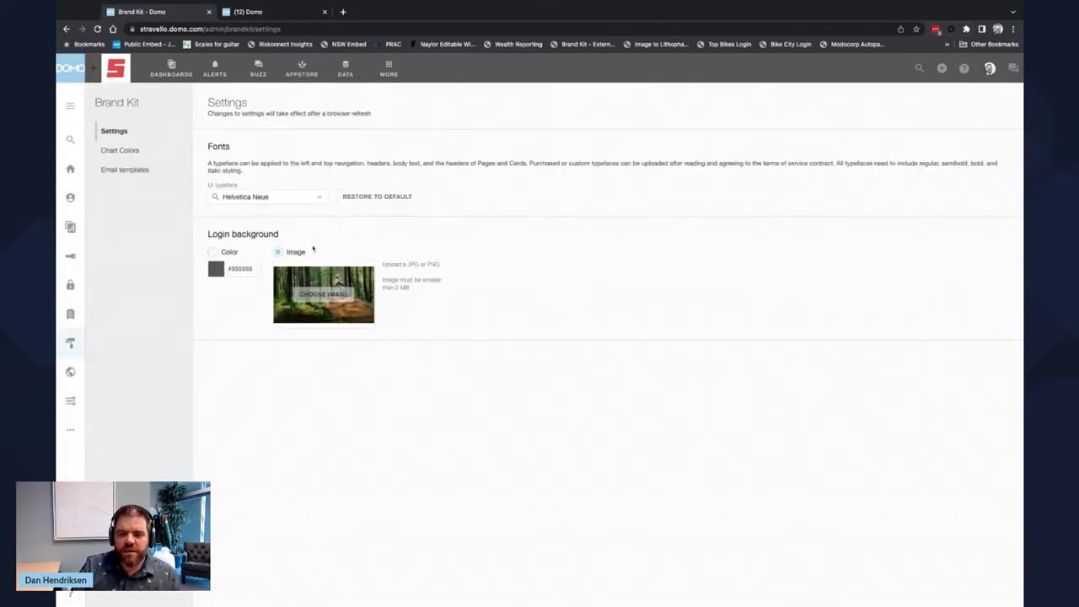
{"action": "left_click", "coordinate": [120, 150]}
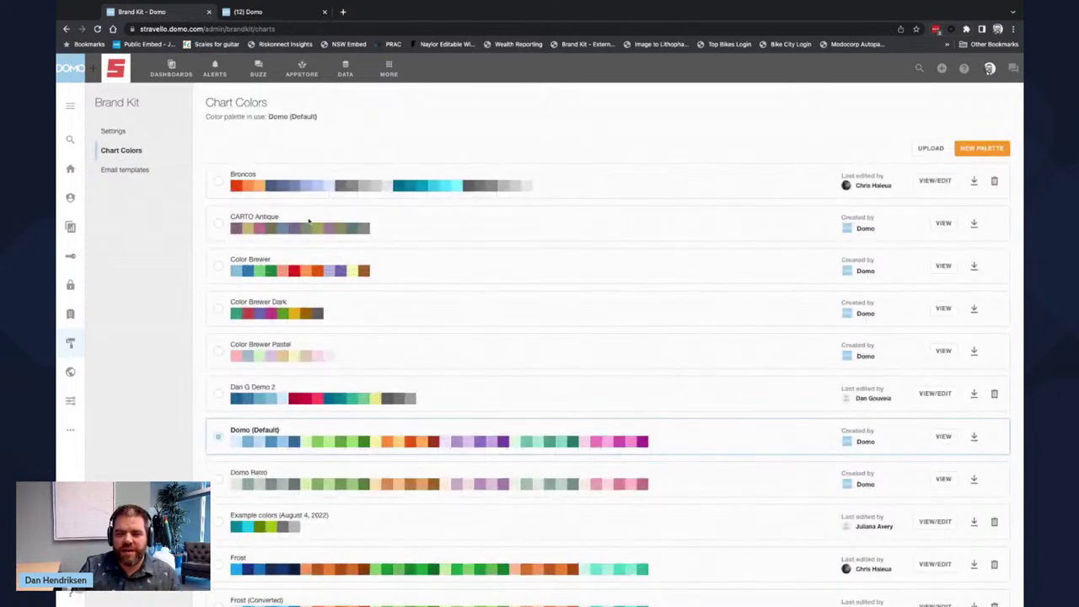
{"action": "left_click", "coordinate": [219, 185]}
{"action": "left_click", "coordinate": [929, 183]}
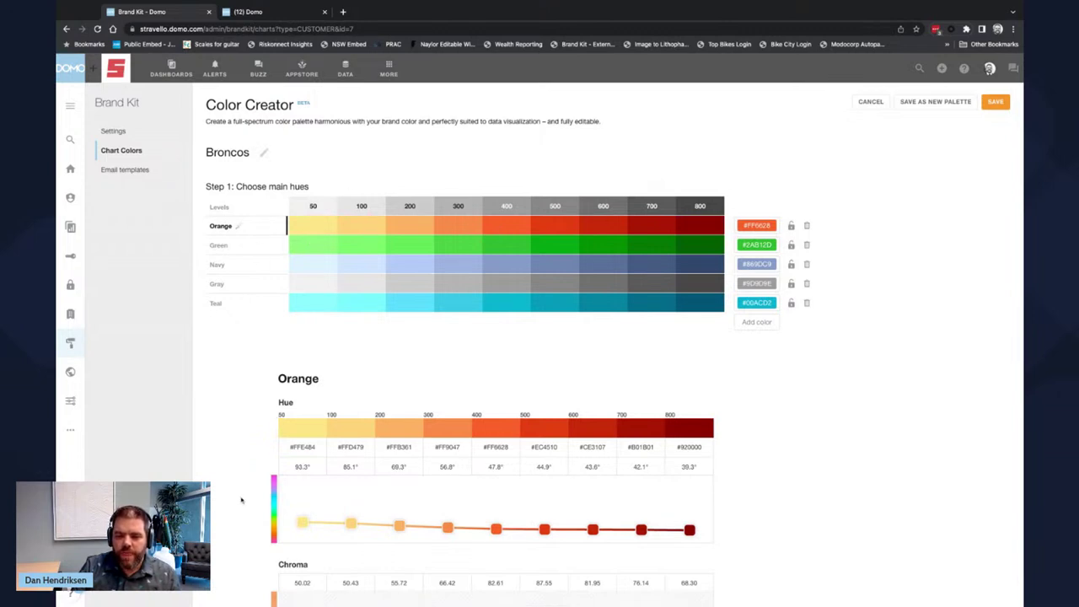
{"action": "scroll", "coordinate": [241, 499], "scroll_direction": "down", "scroll_amount": 1}
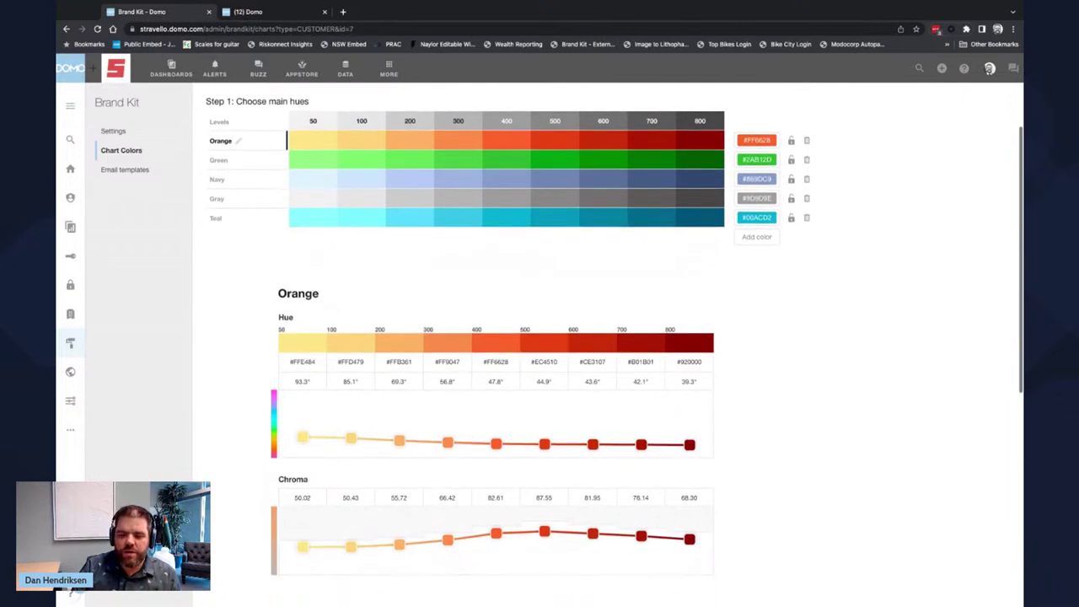
{"action": "scroll", "coordinate": [241, 500], "scroll_direction": "down", "scroll_amount": 1}
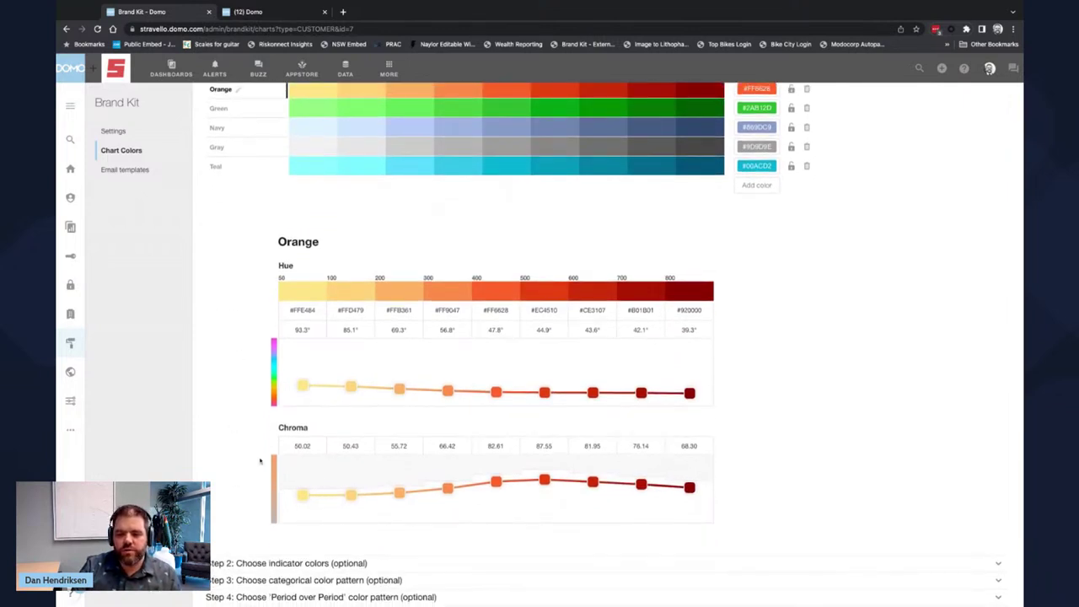
{"action": "scroll", "coordinate": [239, 516], "scroll_direction": "down", "scroll_amount": 2}
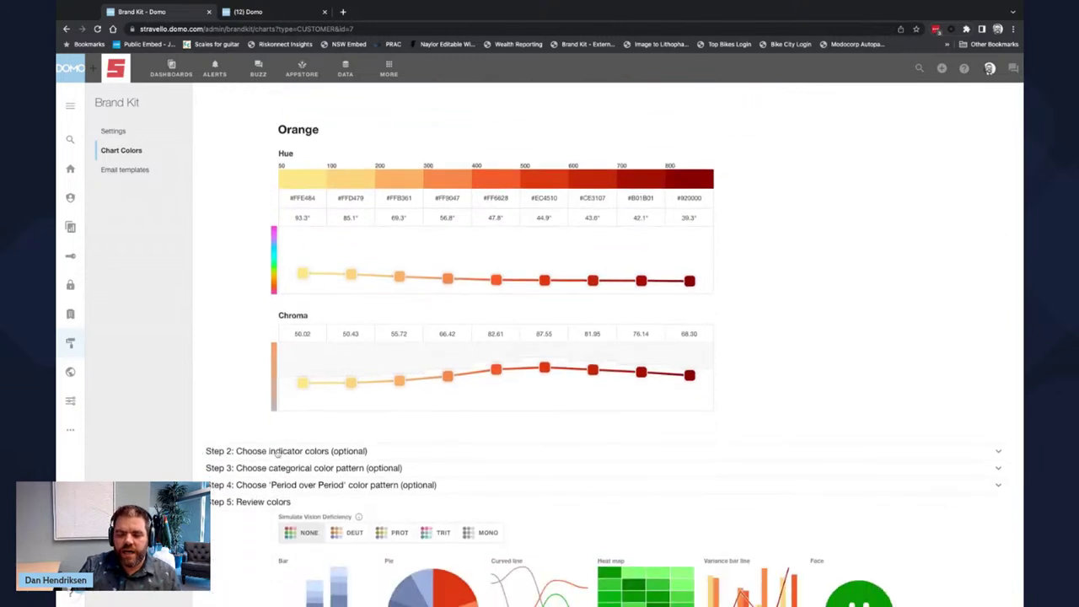
- Expand Steps 2–4: indicator colours, categorical colour pattern and Period over Period settings
{"action": "left_click", "coordinate": [277, 451]}
{"action": "scroll", "coordinate": [379, 363], "scroll_direction": "down", "scroll_amount": 3}
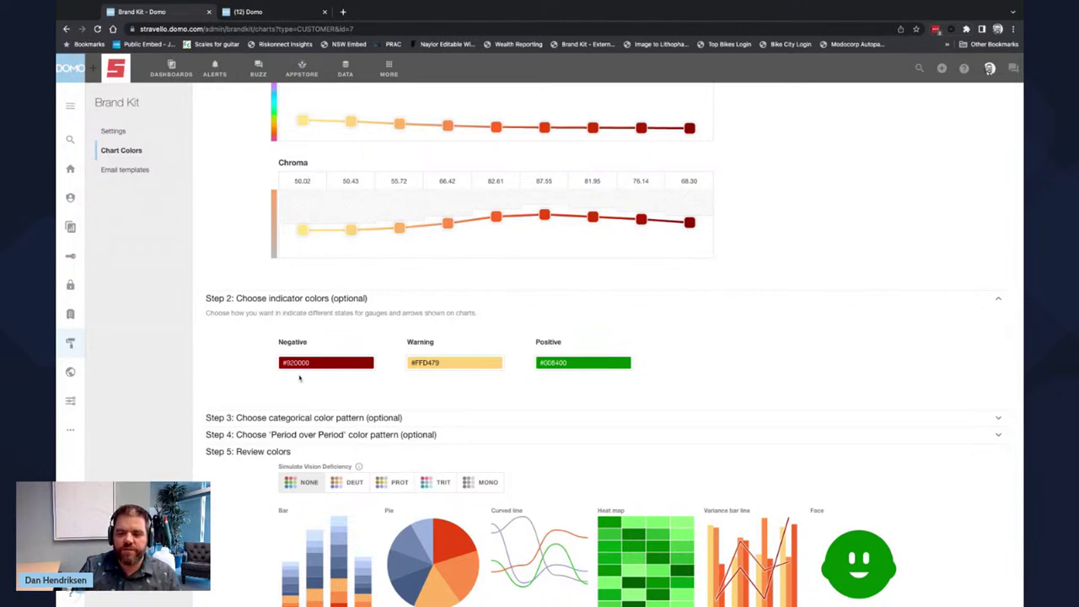
{"action": "left_click", "coordinate": [322, 418]}
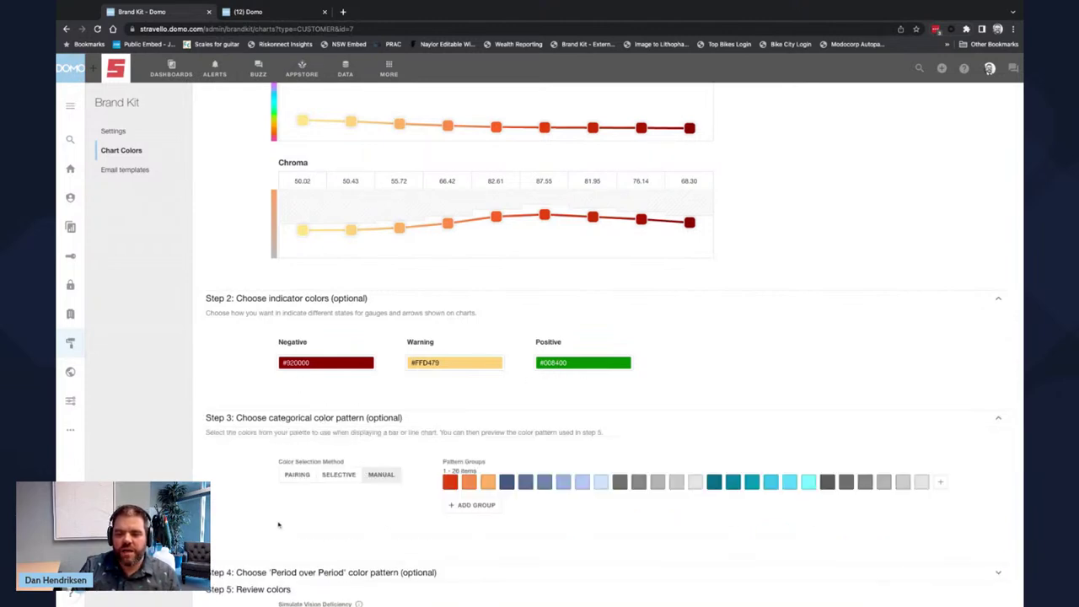
{"action": "scroll", "coordinate": [279, 525], "scroll_direction": "down", "scroll_amount": 2}
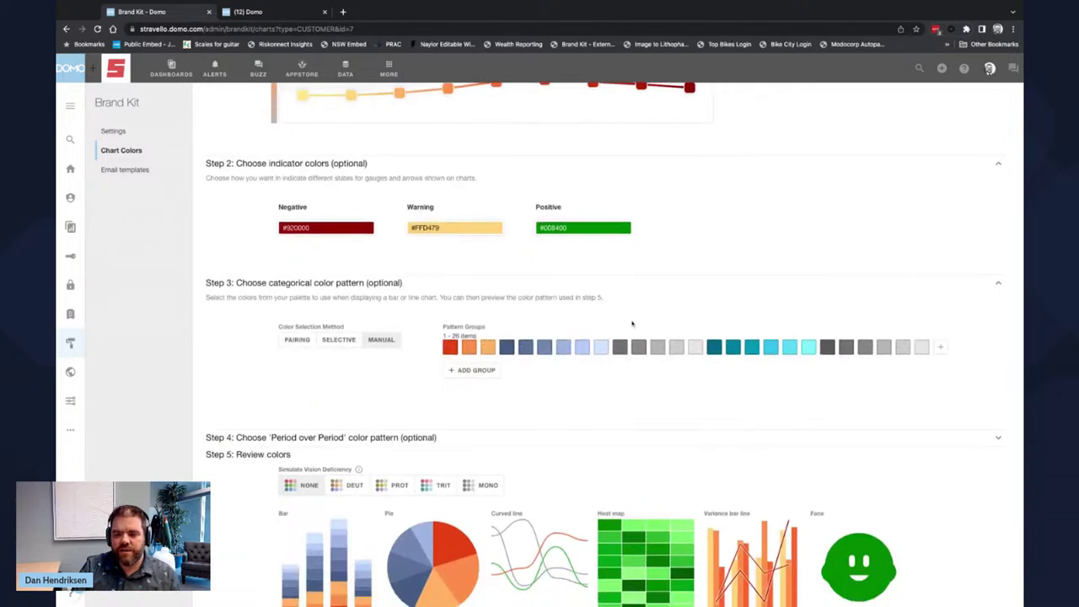
{"action": "left_click", "coordinate": [428, 444]}
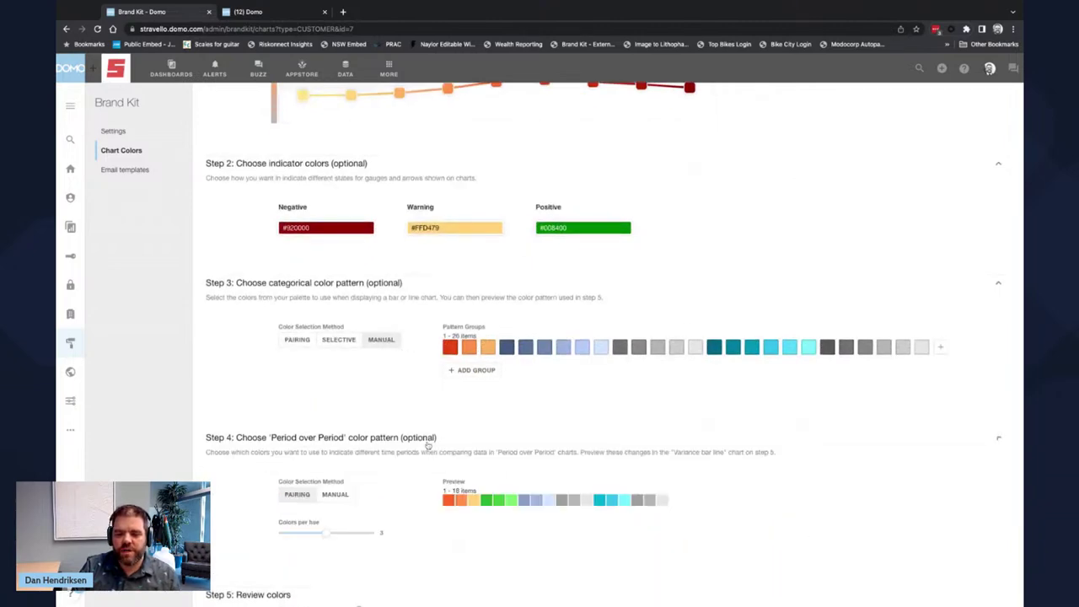
- In Step 5: Review colors, raise the pie chart preview from 7 to 20 colours
{"action": "scroll", "coordinate": [427, 444], "scroll_direction": "down", "scroll_amount": 2}
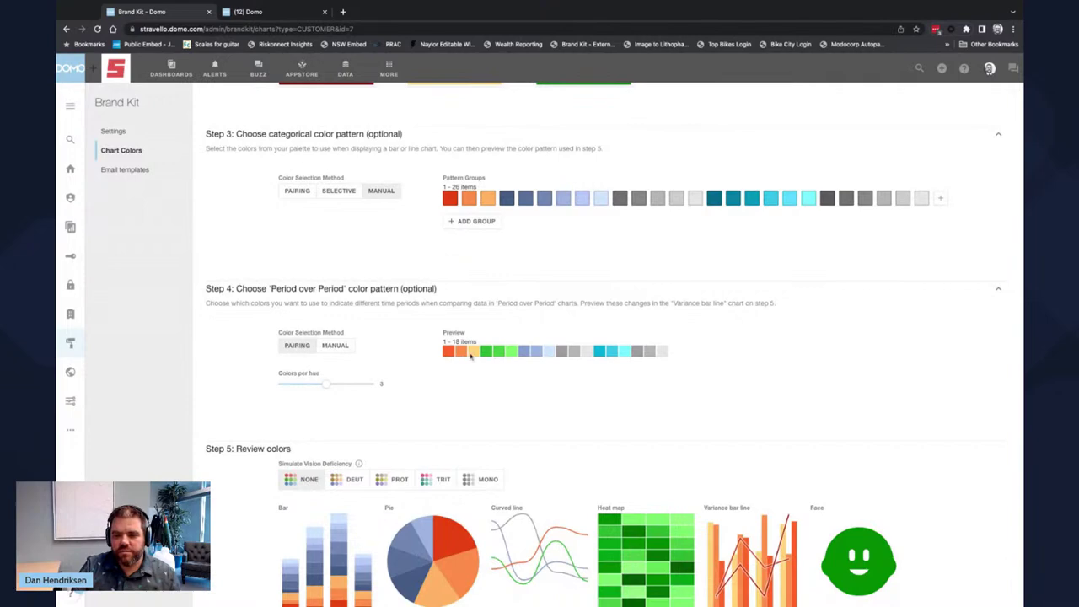
{"action": "scroll", "coordinate": [588, 415], "scroll_direction": "down", "scroll_amount": 3}
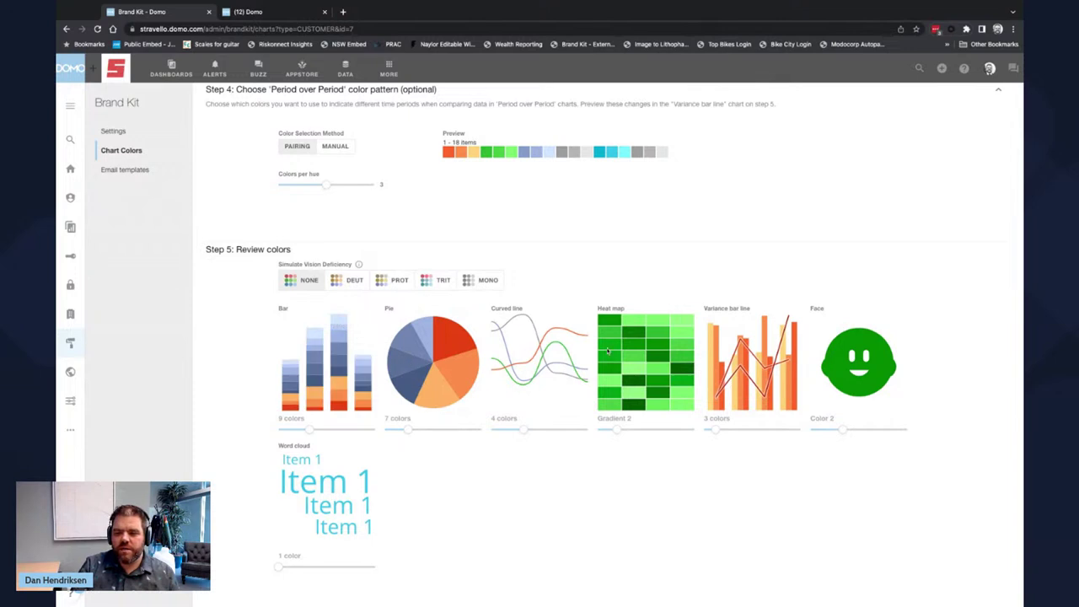
{"action": "left_click", "coordinate": [408, 430]}
{"action": "key", "text": "Right"}
{"action": "key", "text": "Right"}
{"action": "key", "text": "Right"}
{"action": "key", "text": "Right"}
{"action": "key", "text": "Right"}
{"action": "key", "text": "Right"}
{"action": "key", "text": "Right"}
{"action": "key", "text": "Right"}
{"action": "key", "text": "Right"}
{"action": "key", "text": "Right"}
{"action": "key", "text": "Right"}
{"action": "key", "text": "Right"}
{"action": "key", "text": "Right"}
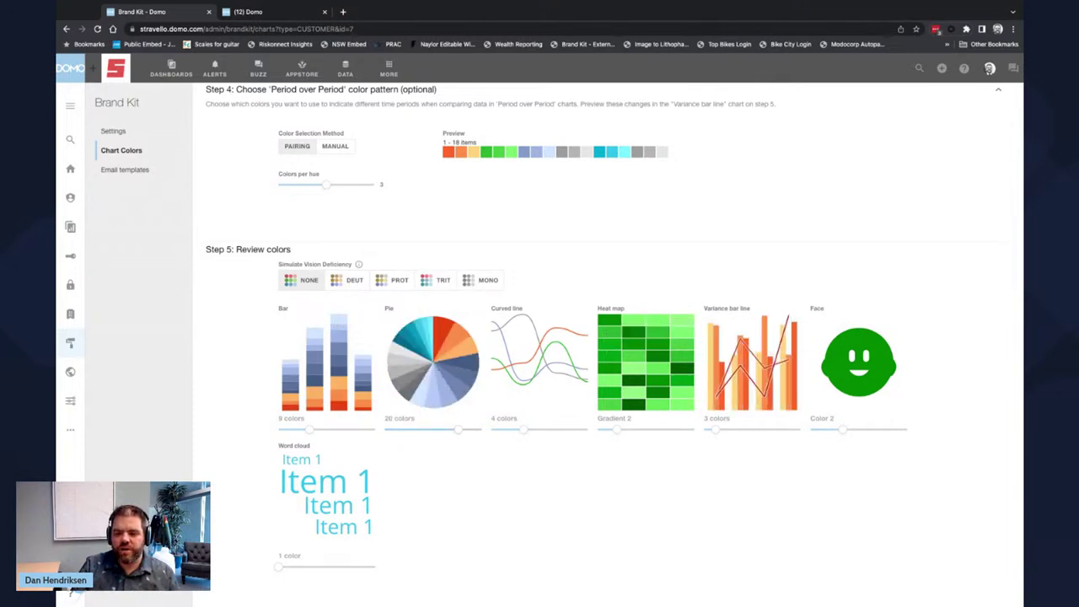
{"action": "key", "text": "Right"}
{"action": "key", "text": "Right"}
{"action": "key", "text": "Right"}
{"action": "key", "text": "Right"}
{"action": "key", "text": "Right"}
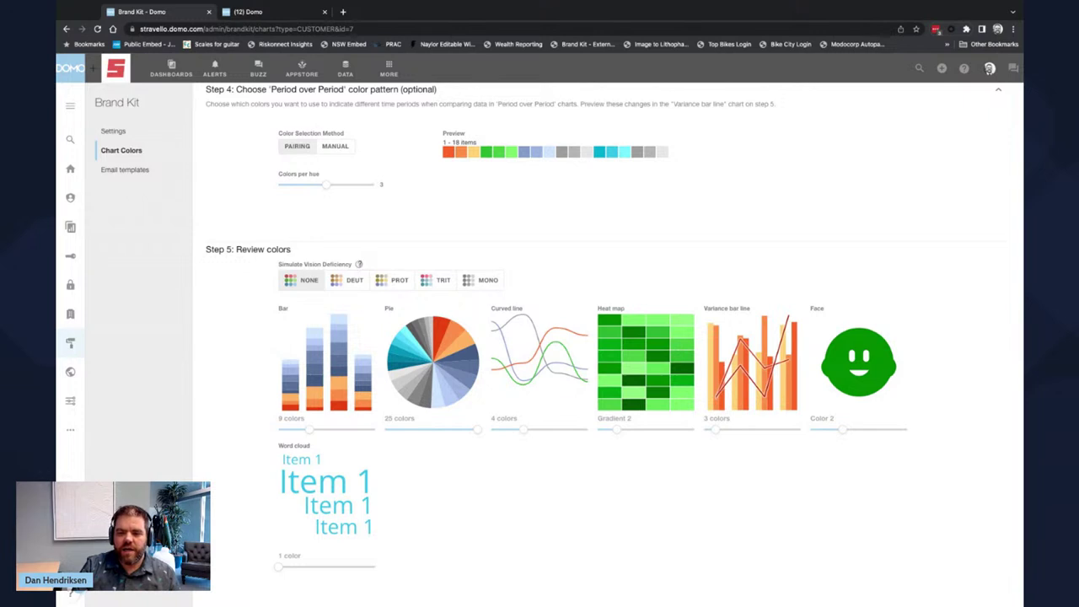
{"action": "left_click", "coordinate": [349, 286]}
{"action": "left_click", "coordinate": [395, 282]}
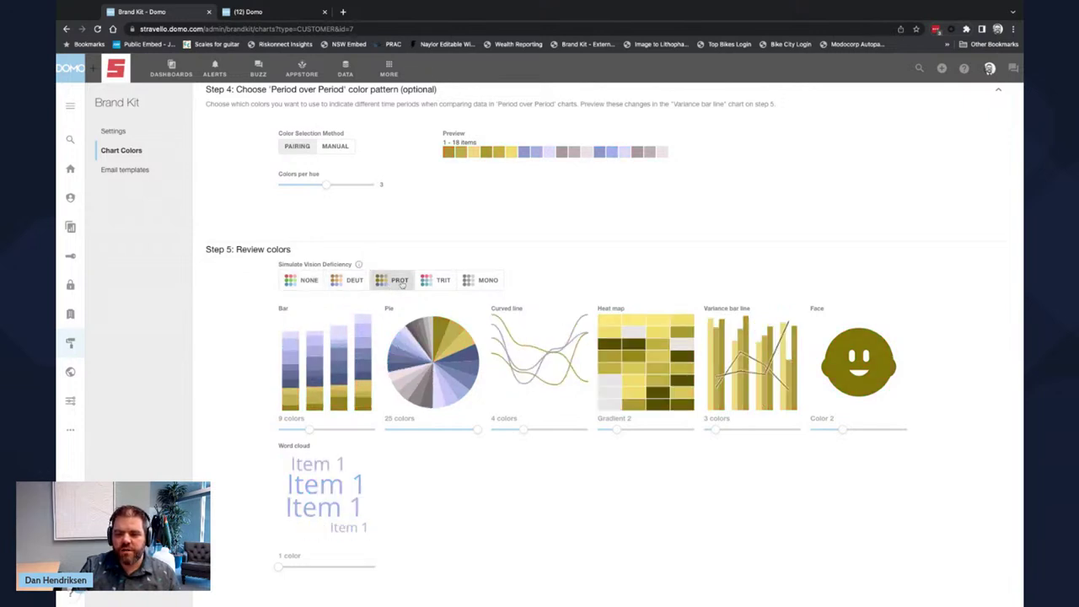
{"action": "left_click", "coordinate": [442, 281]}
{"action": "left_click", "coordinate": [472, 281]}
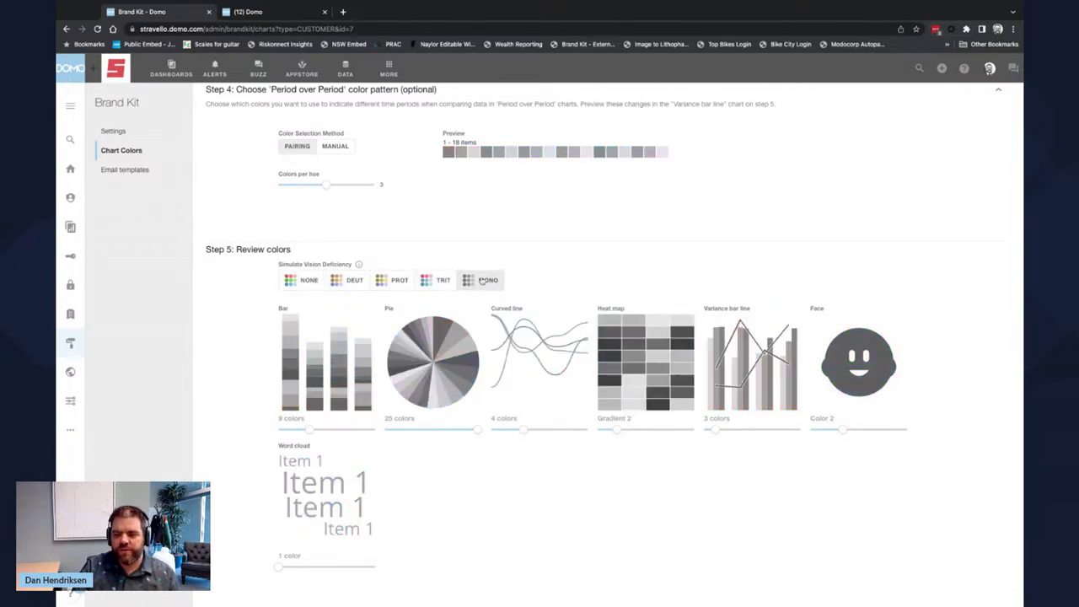
{"action": "left_click", "coordinate": [439, 281]}
{"action": "left_click", "coordinate": [394, 282]}
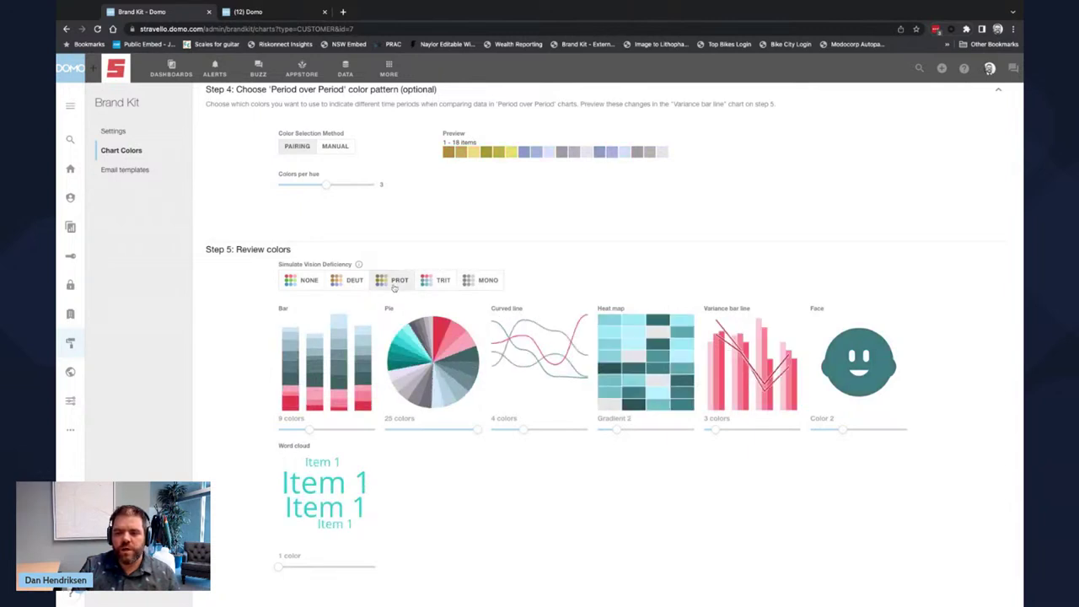
{"action": "left_click", "coordinate": [350, 286]}
{"action": "left_click", "coordinate": [310, 287]}
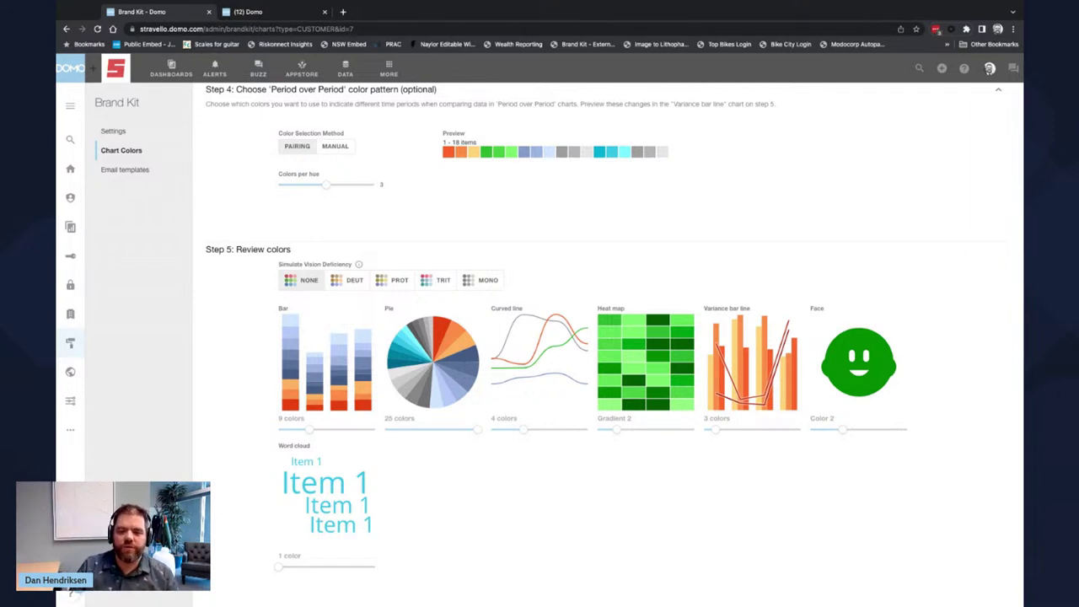
- Cancel the Broncos Color Creator and set Stravello Palette as the chart palette in use
{"action": "scroll", "coordinate": [241, 240], "scroll_direction": "up", "scroll_amount": 15}
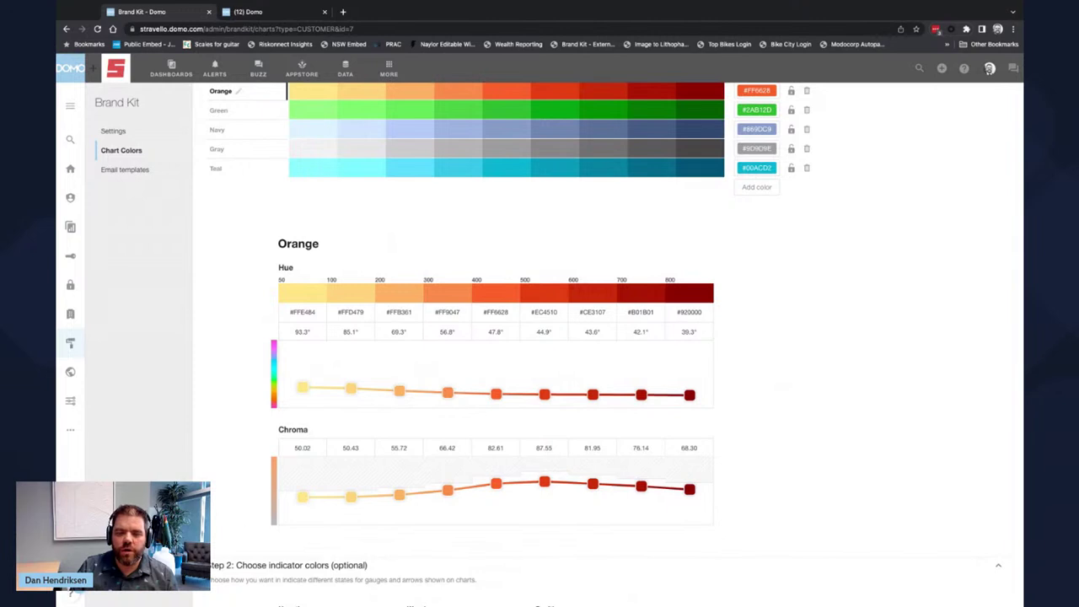
{"action": "scroll", "coordinate": [227, 464], "scroll_direction": "up", "scroll_amount": 3}
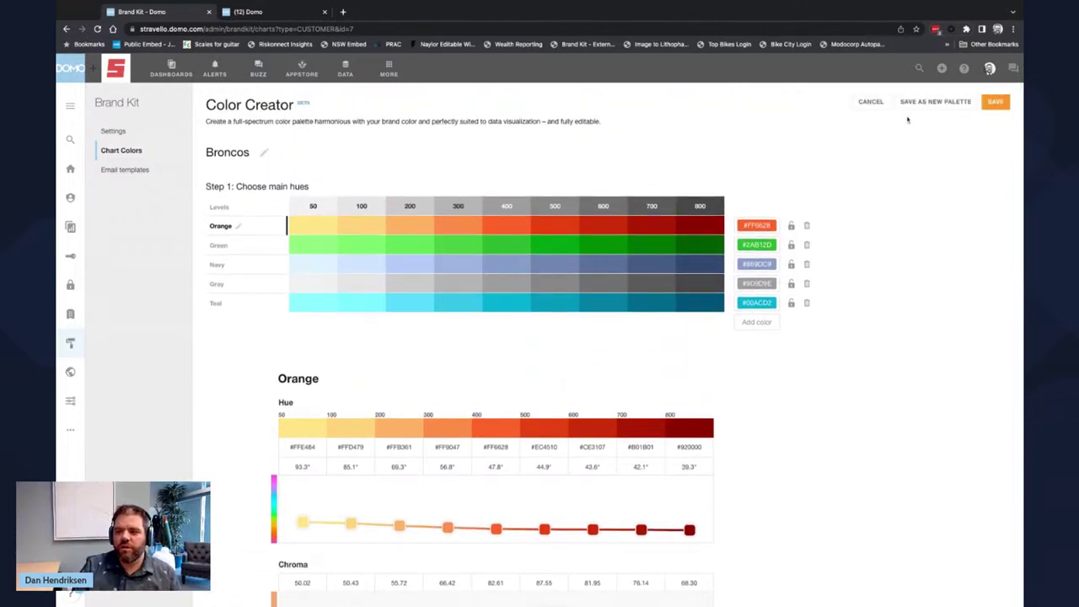
{"action": "left_click", "coordinate": [871, 101]}
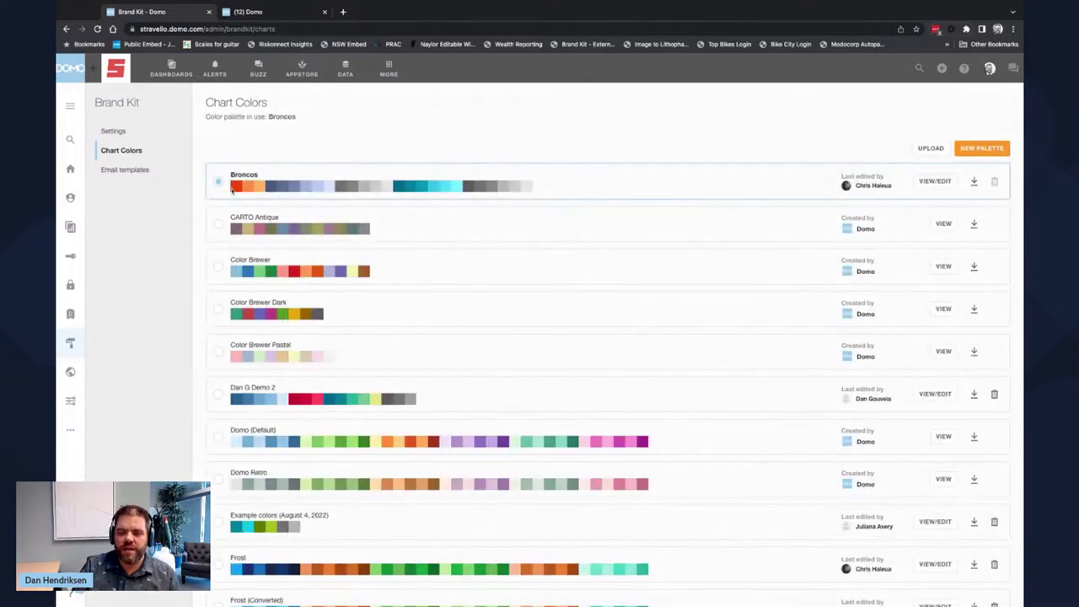
{"action": "scroll", "coordinate": [455, 338], "scroll_direction": "down", "scroll_amount": 5}
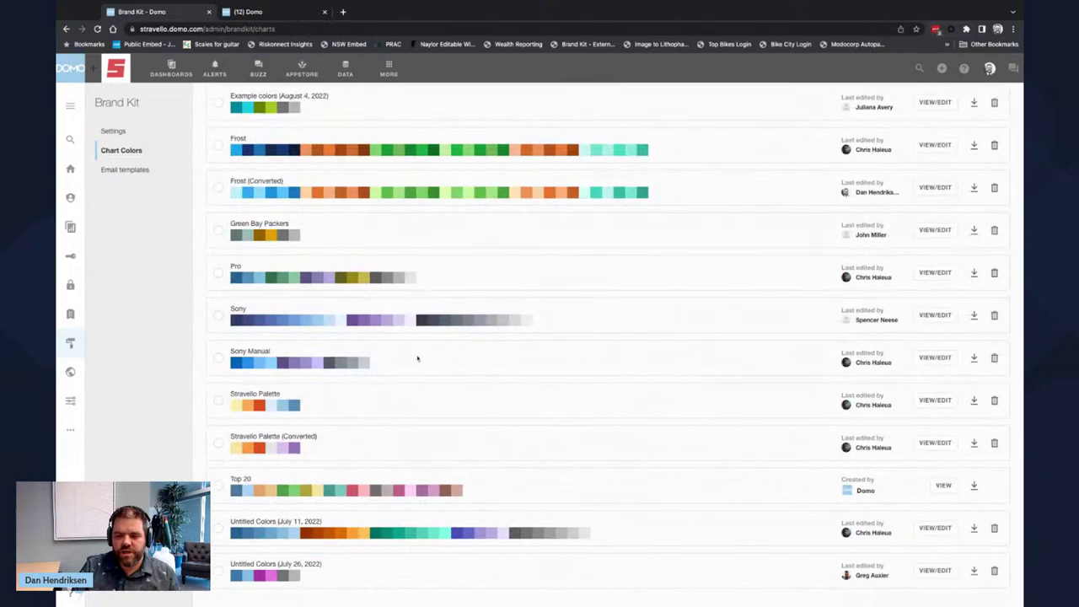
{"action": "left_click", "coordinate": [218, 405]}
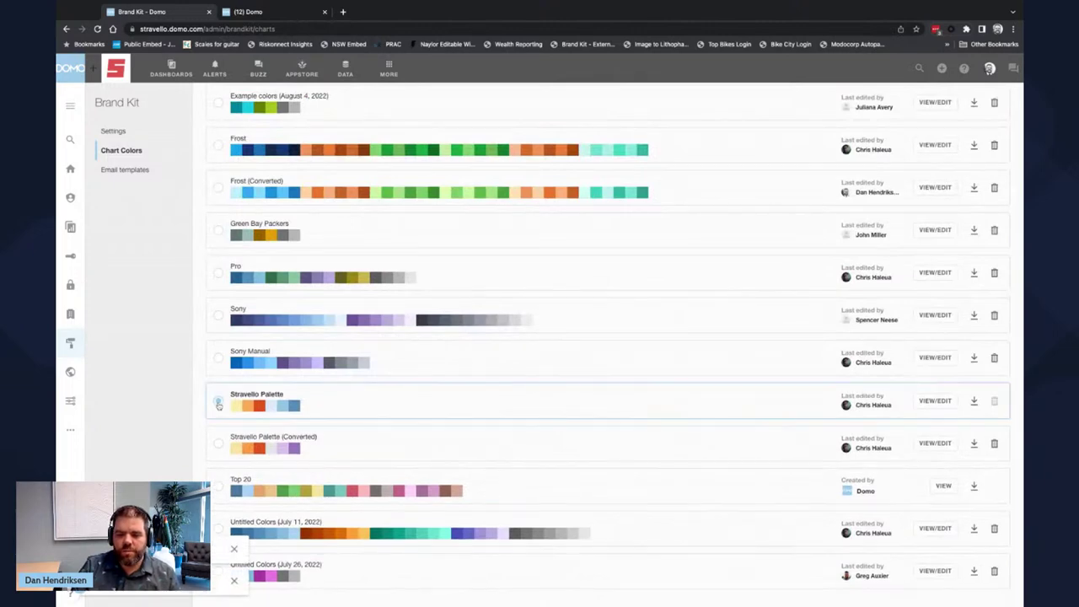
{"action": "scroll", "coordinate": [207, 380], "scroll_direction": "up", "scroll_amount": 5}
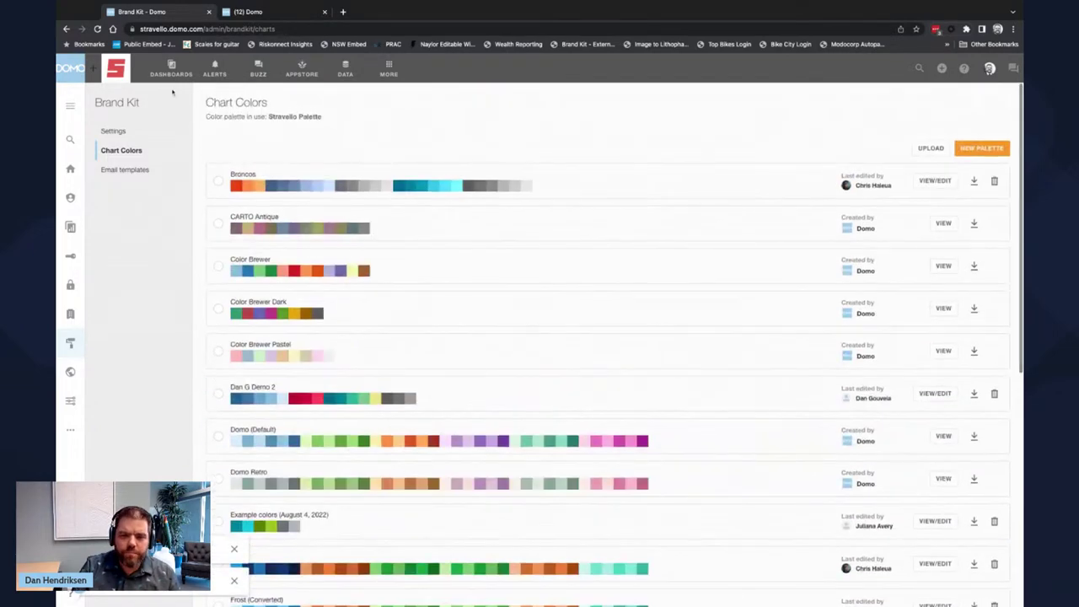
- Return to the Supply Chain dashboard, then open Admin from the MORE menu
{"action": "left_click", "coordinate": [171, 71]}
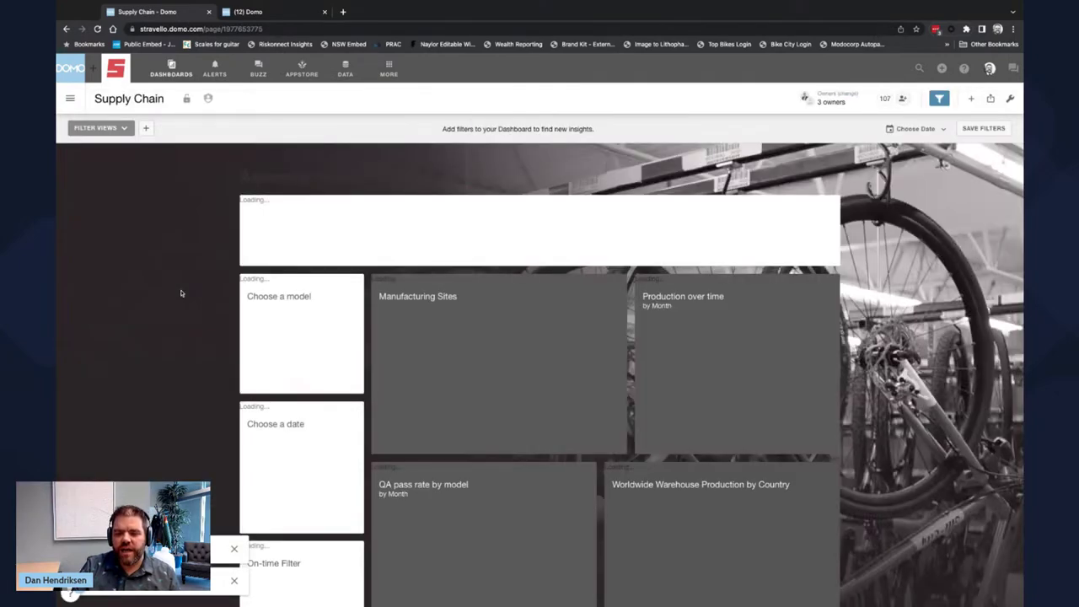
{"action": "scroll", "coordinate": [186, 380], "scroll_direction": "down", "scroll_amount": 1}
{"action": "scroll", "coordinate": [186, 380], "scroll_direction": "down", "scroll_amount": 1}
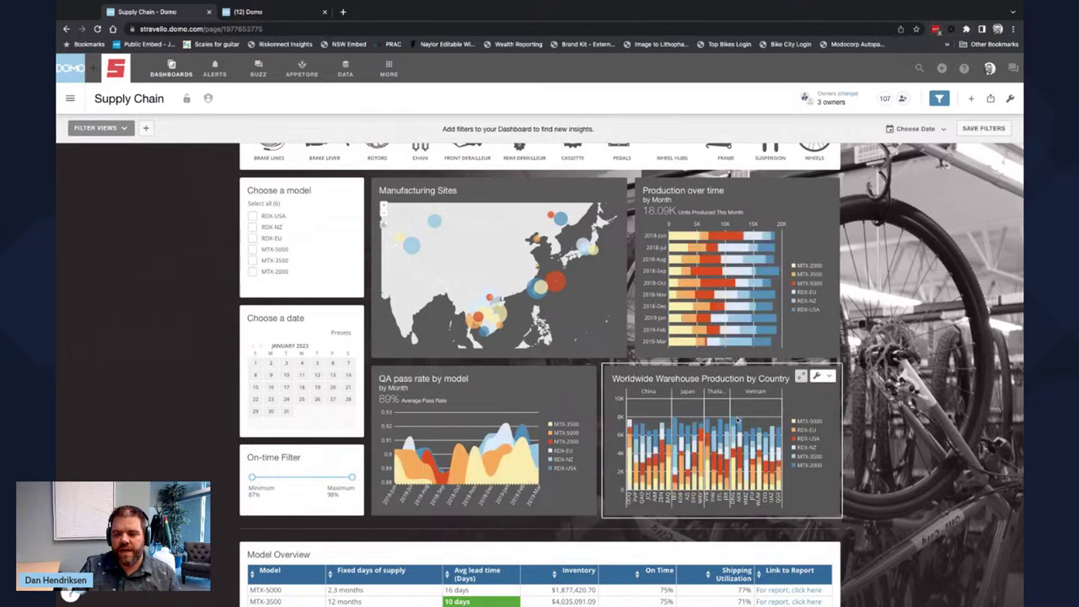
{"action": "scroll", "coordinate": [869, 333], "scroll_direction": "up", "scroll_amount": 2}
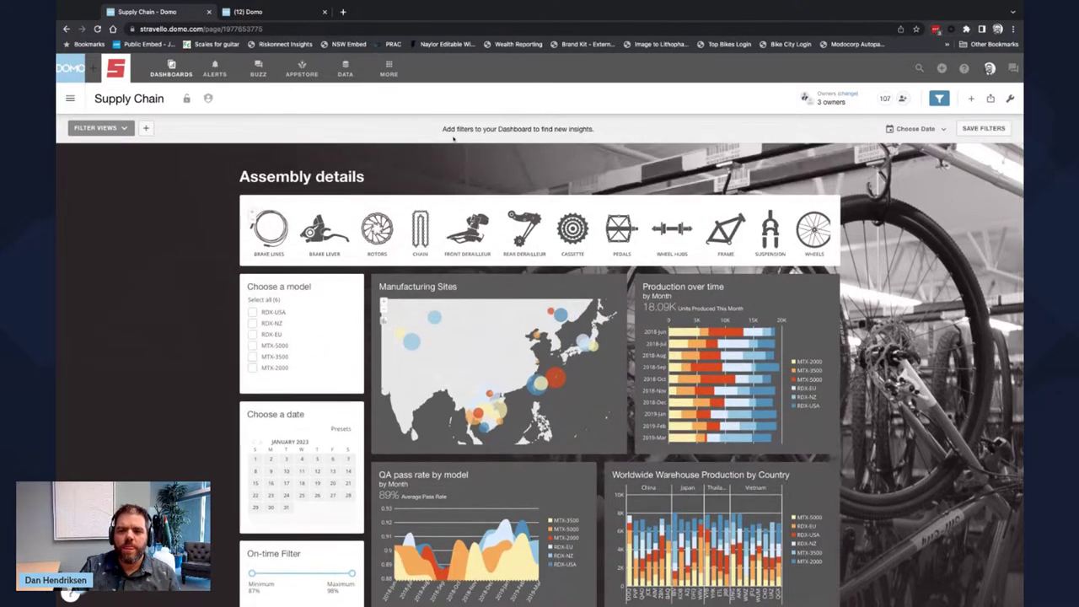
{"action": "left_click", "coordinate": [388, 71]}
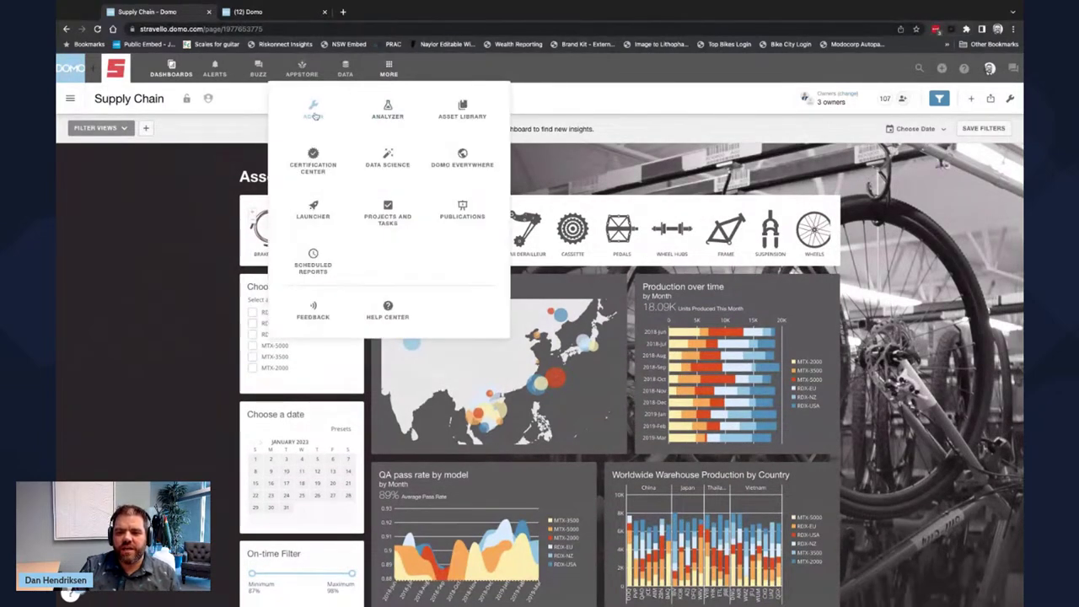
{"action": "left_click", "coordinate": [314, 115]}
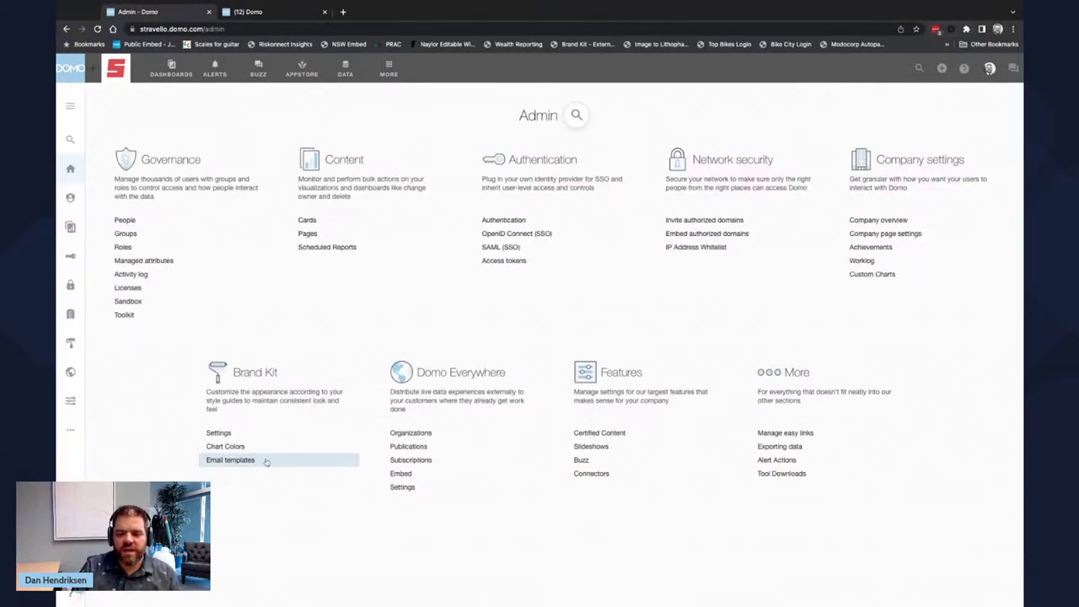
- Open Brand Kit's Email templates and review the custom HTML header and footer code
{"action": "left_click", "coordinate": [265, 462]}
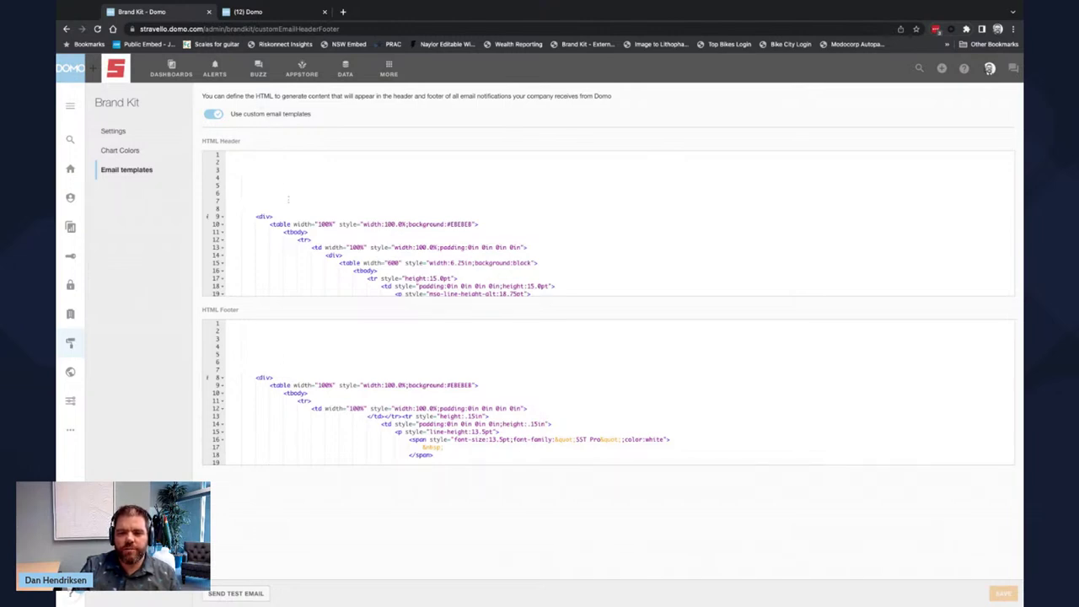
{"action": "scroll", "coordinate": [329, 233], "scroll_direction": "down", "scroll_amount": 4}
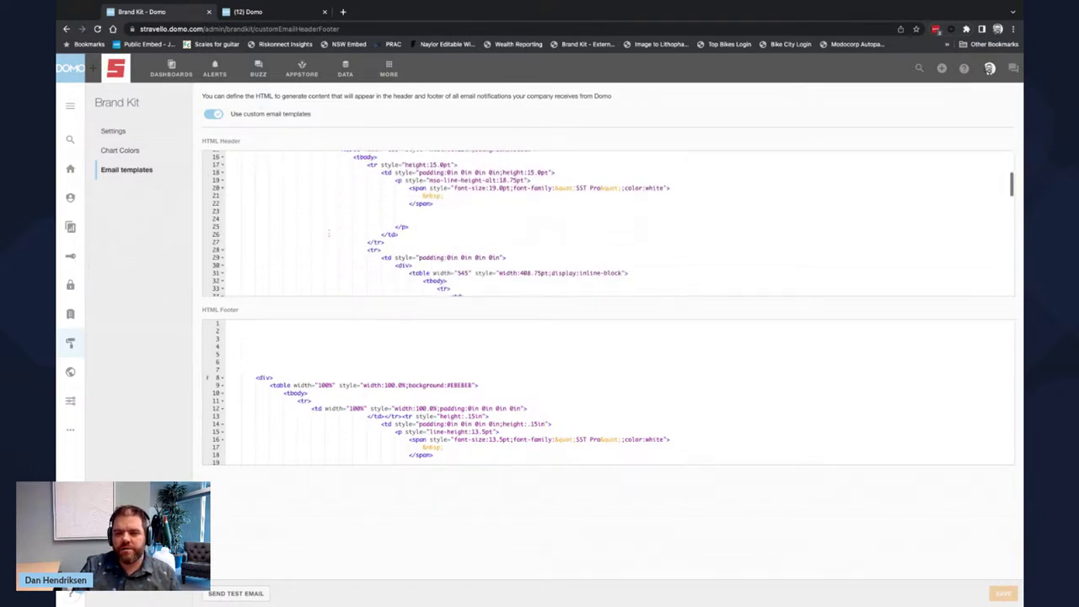
{"action": "scroll", "coordinate": [328, 233], "scroll_direction": "up", "scroll_amount": 5}
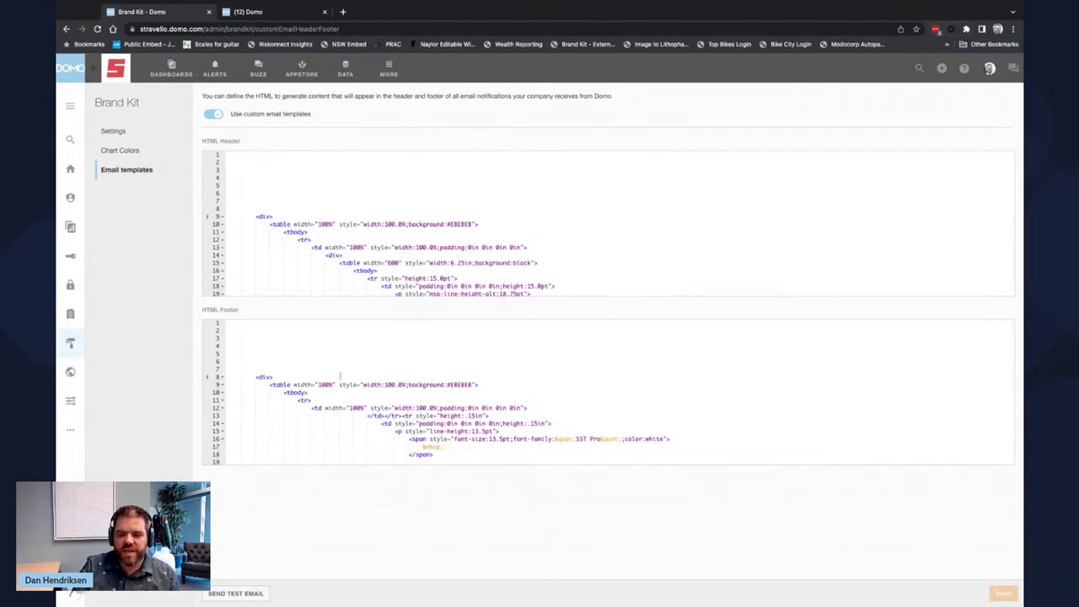
{"action": "scroll", "coordinate": [341, 377], "scroll_direction": "down", "scroll_amount": 2}
{"action": "scroll", "coordinate": [341, 376], "scroll_direction": "up", "scroll_amount": 2}
{"action": "scroll", "coordinate": [340, 376], "scroll_direction": "left", "scroll_amount": 1}
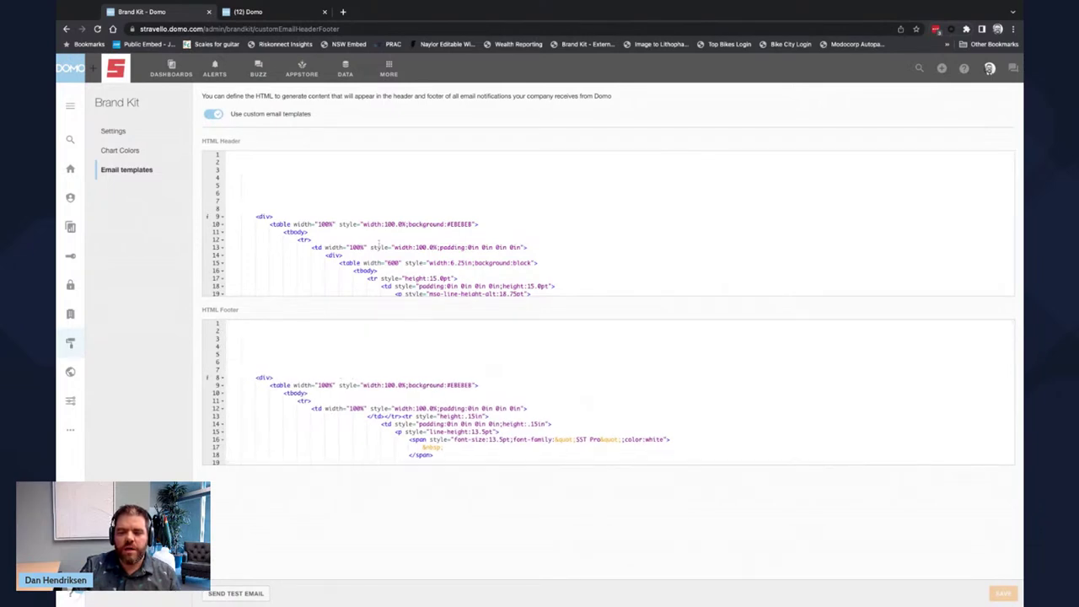
{"action": "scroll", "coordinate": [379, 243], "scroll_direction": "down", "scroll_amount": 5}
{"action": "scroll", "coordinate": [379, 243], "scroll_direction": "down", "scroll_amount": 15}
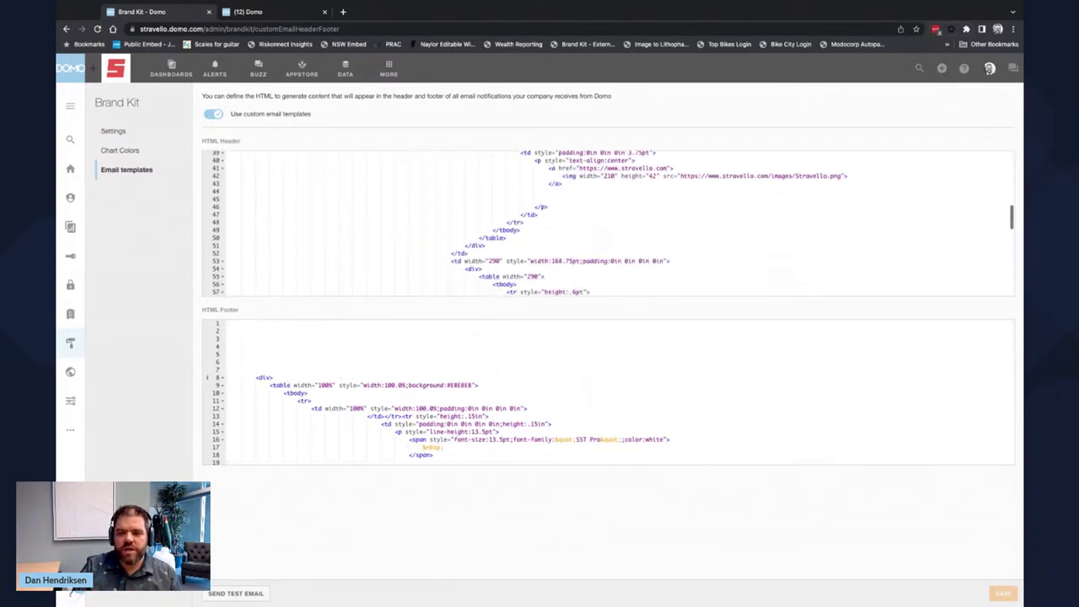
{"action": "scroll", "coordinate": [609, 224], "scroll_direction": "down", "scroll_amount": 4}
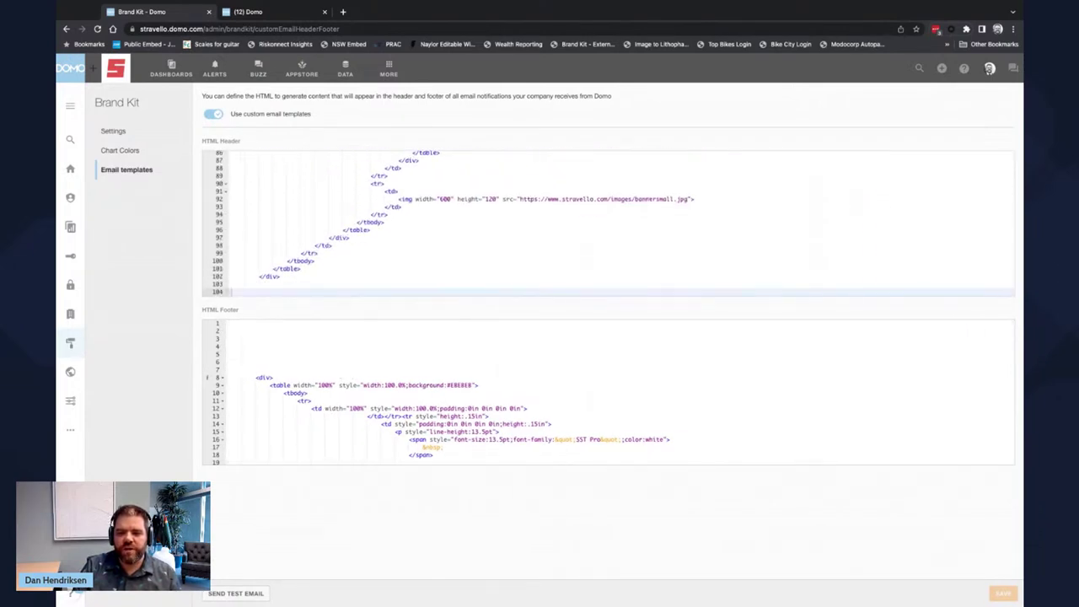
{"action": "scroll", "coordinate": [400, 375], "scroll_direction": "down", "scroll_amount": 20}
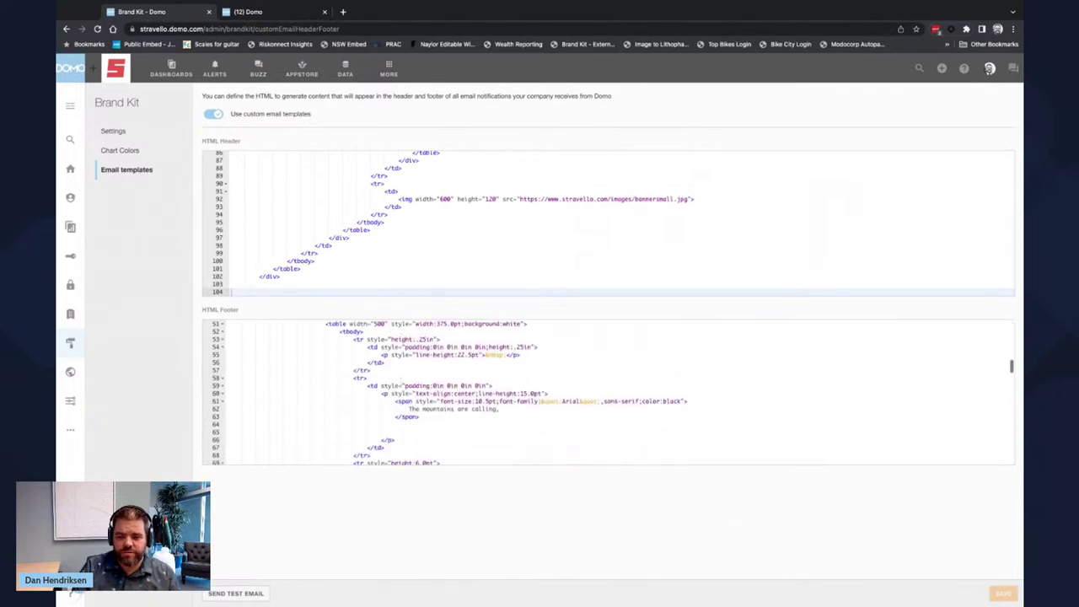
{"action": "scroll", "coordinate": [400, 381], "scroll_direction": "down", "scroll_amount": 20}
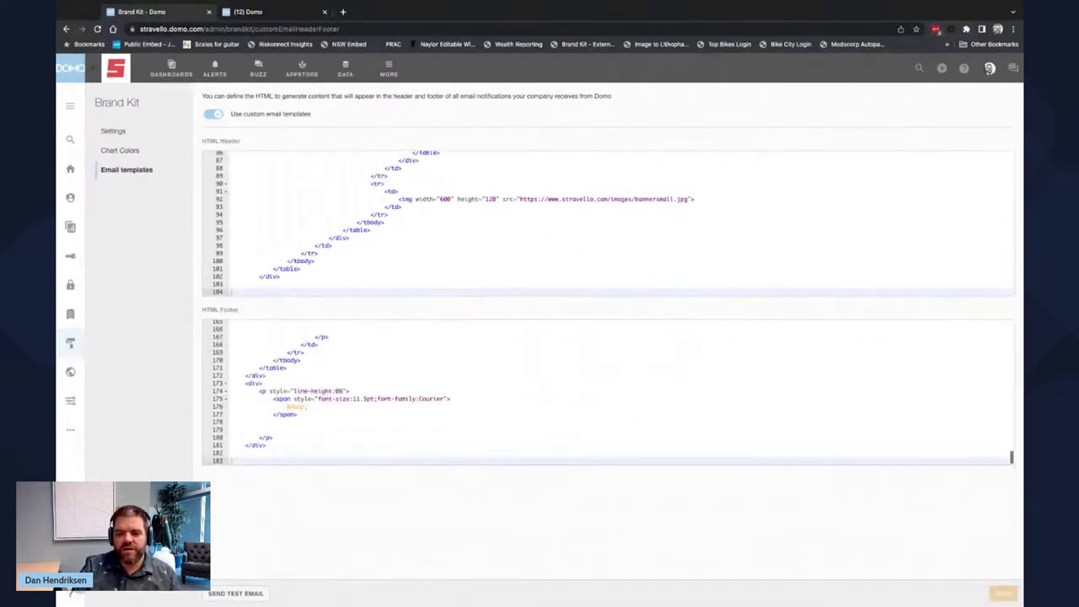
{"action": "scroll", "coordinate": [609, 392], "scroll_direction": "up", "scroll_amount": 20}
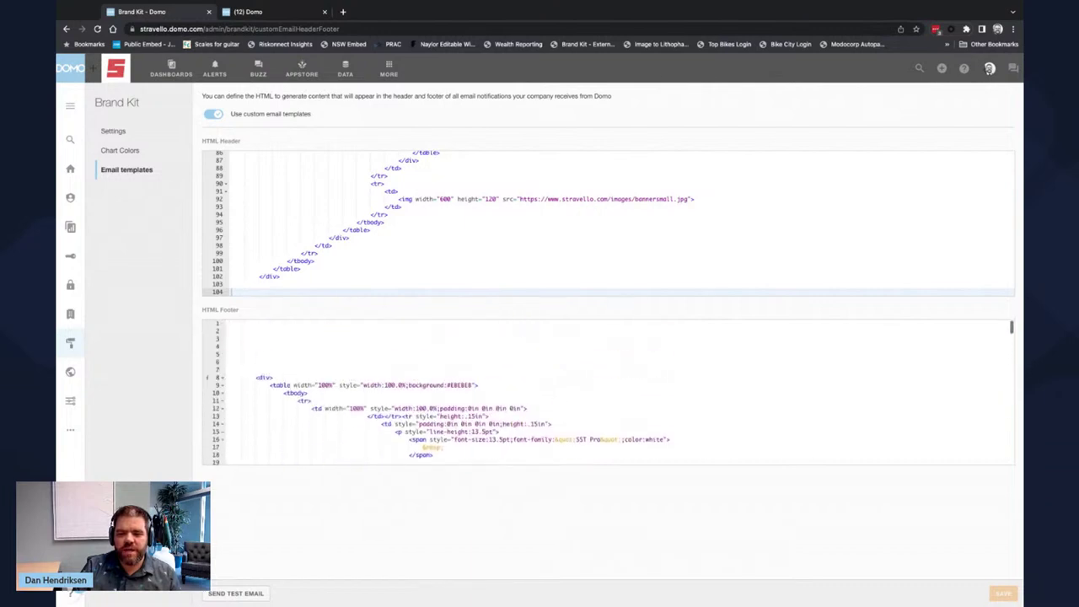
{"action": "scroll", "coordinate": [397, 269], "scroll_direction": "up", "scroll_amount": 20}
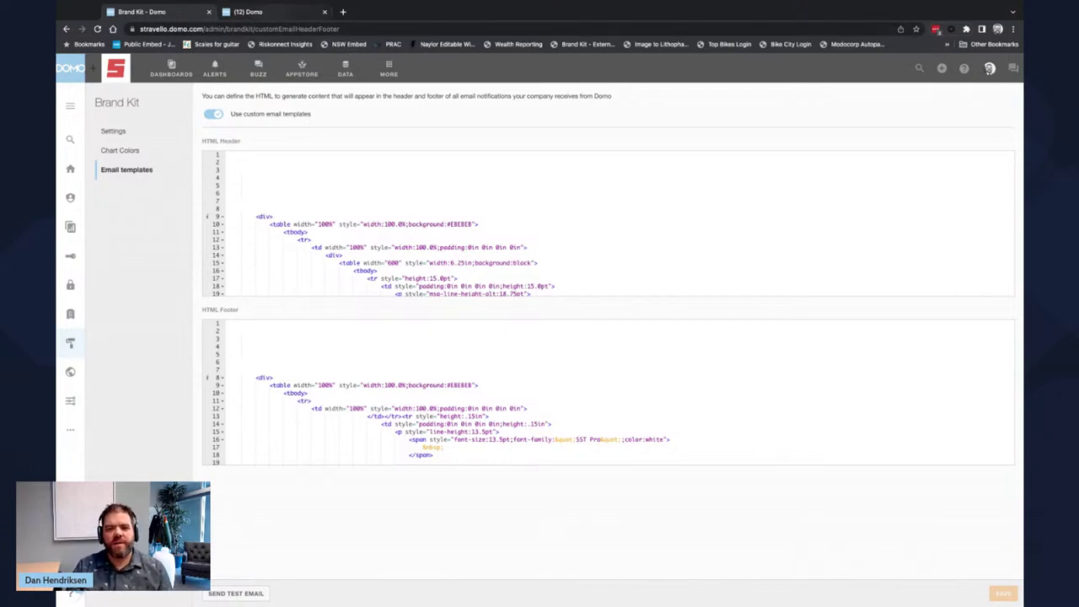
- Switch to the '(12) Domo' tab showing the Campaign Demo email editor
{"action": "key", "text": "ctrl+Tab"}
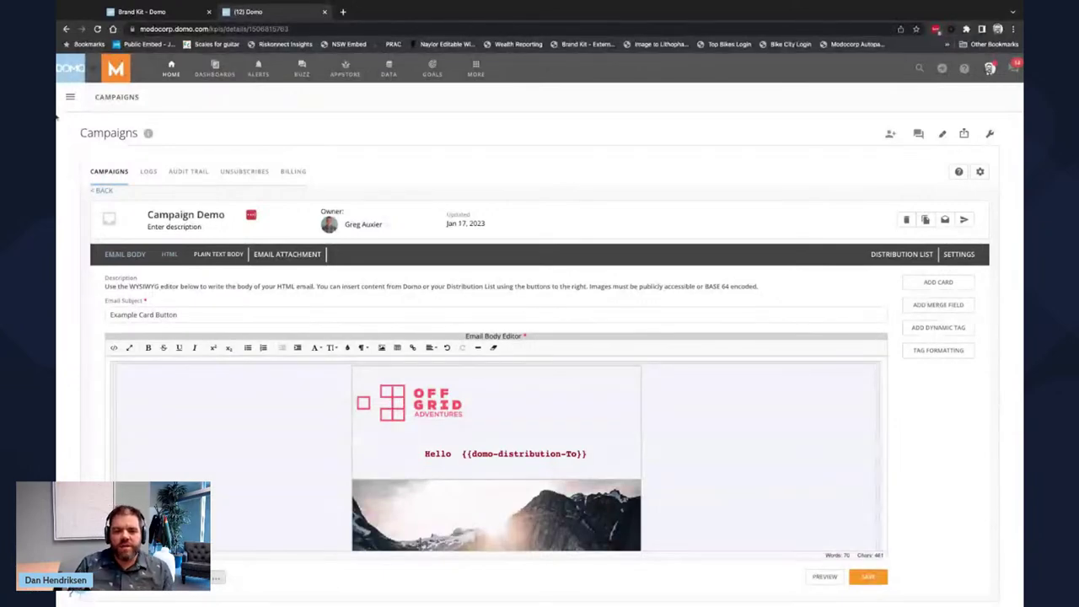
{"action": "left_click", "coordinate": [70, 97]}
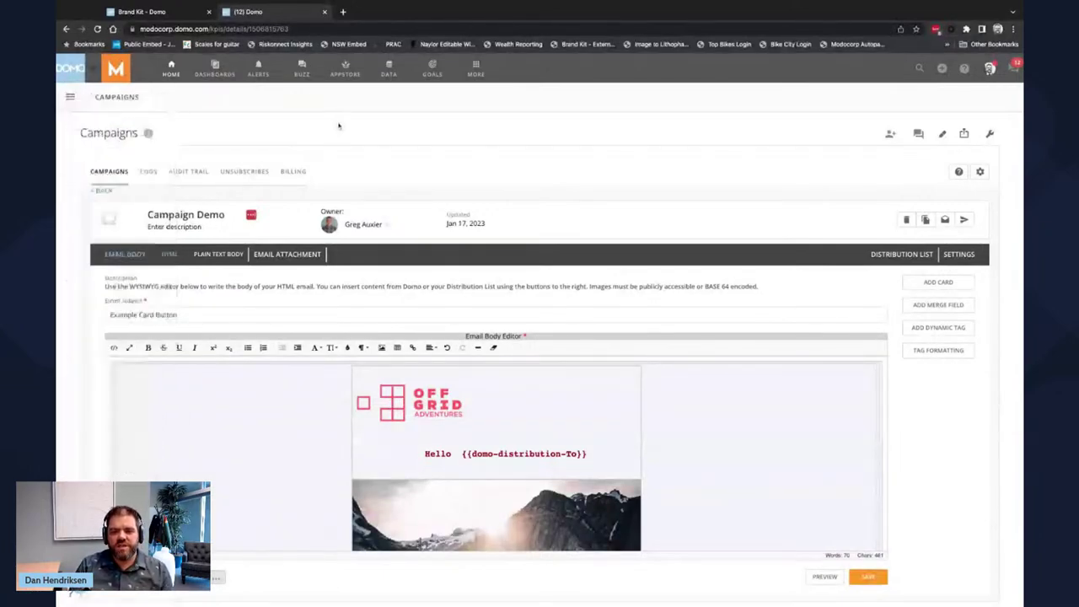
- Leave the campaign editor and scroll through the list of 231 campaigns
{"action": "left_click", "coordinate": [147, 194]}
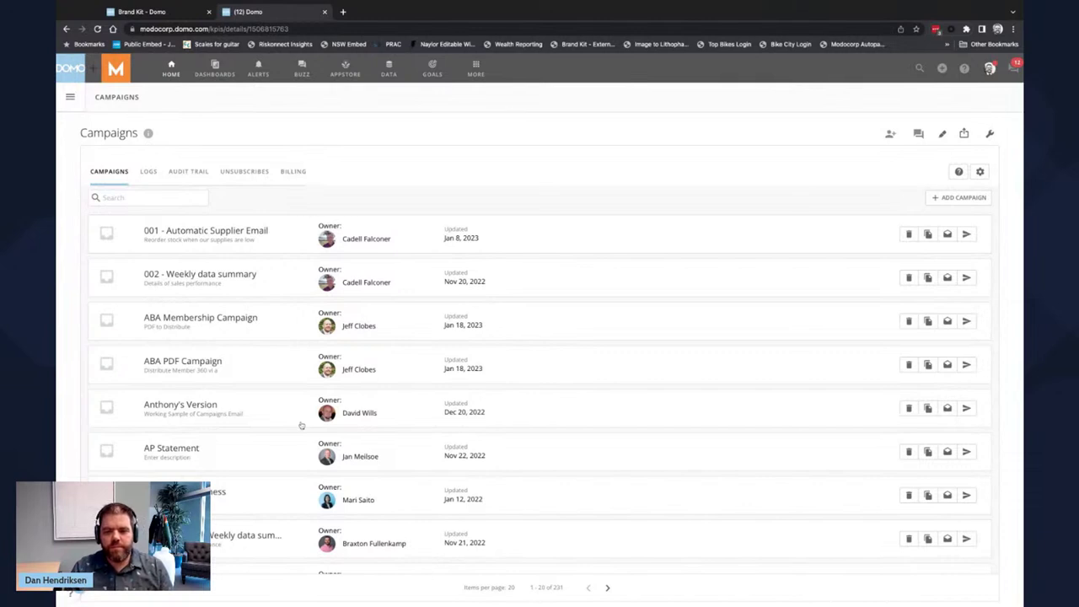
{"action": "scroll", "coordinate": [301, 425], "scroll_direction": "down", "scroll_amount": 4}
{"action": "scroll", "coordinate": [301, 425], "scroll_direction": "down", "scroll_amount": 5}
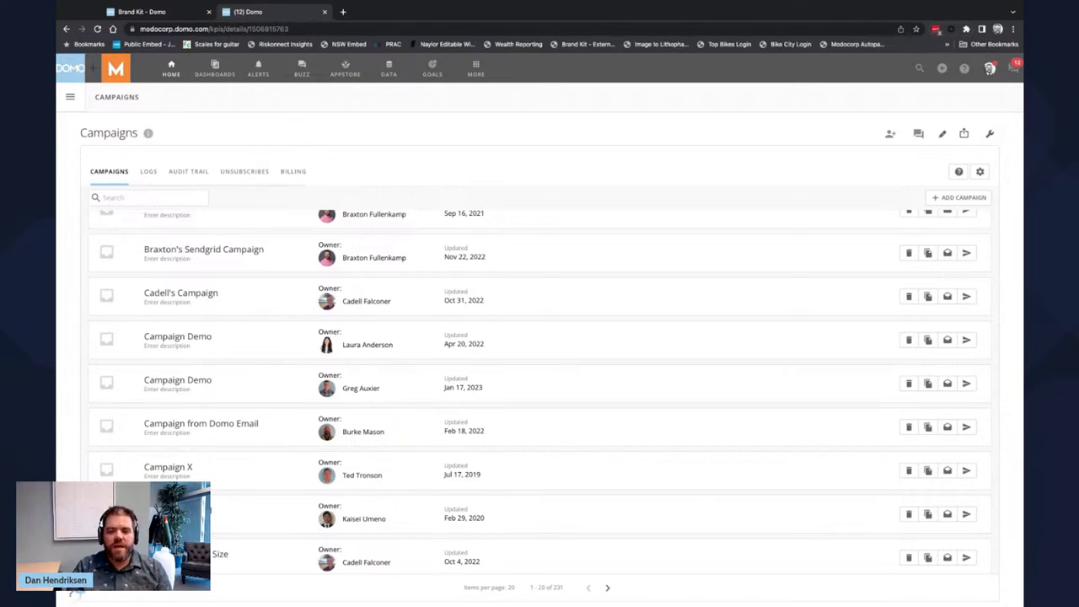
- Open Campaign Demo and inspect its body, including the {{domo-distribution-To}} greeting merge tag
{"action": "left_click", "coordinate": [270, 391]}
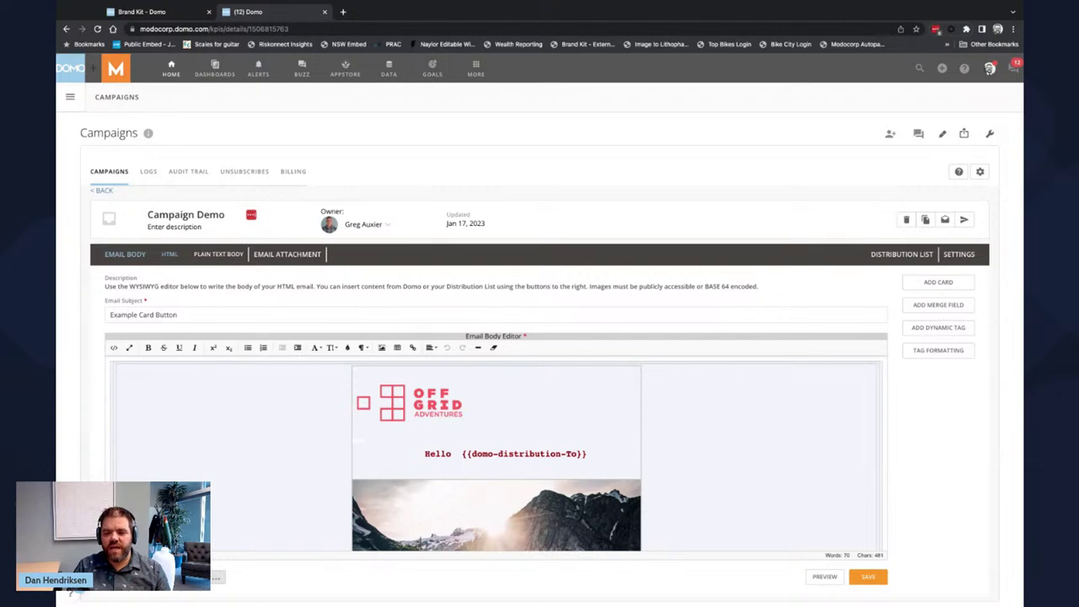
{"action": "scroll", "coordinate": [499, 454], "scroll_direction": "down", "scroll_amount": 1}
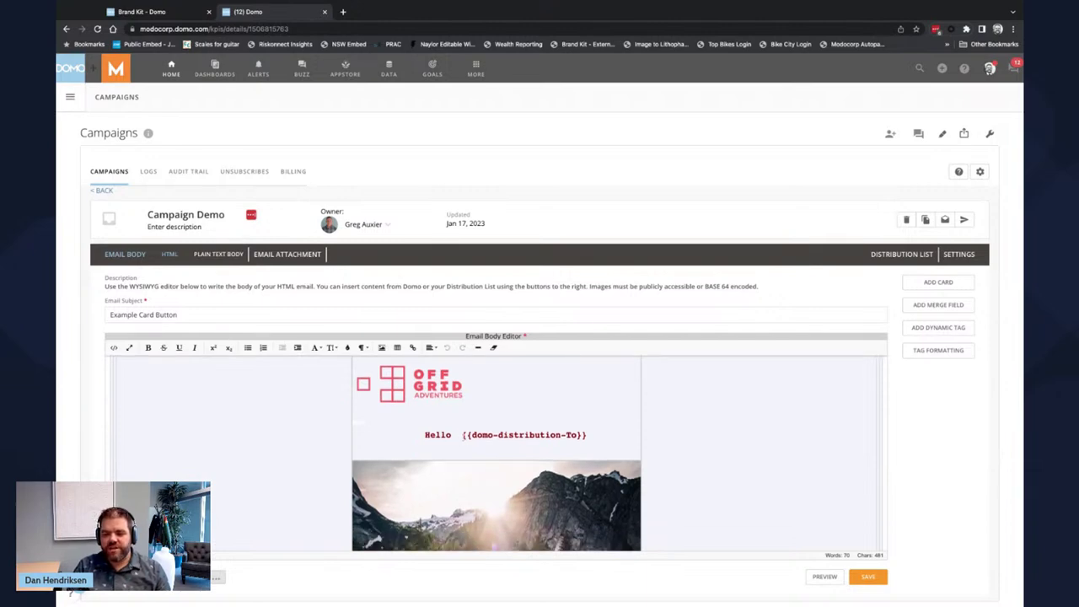
{"action": "left_click_drag", "start_coordinate": [462, 435], "coordinate": [587, 435]}
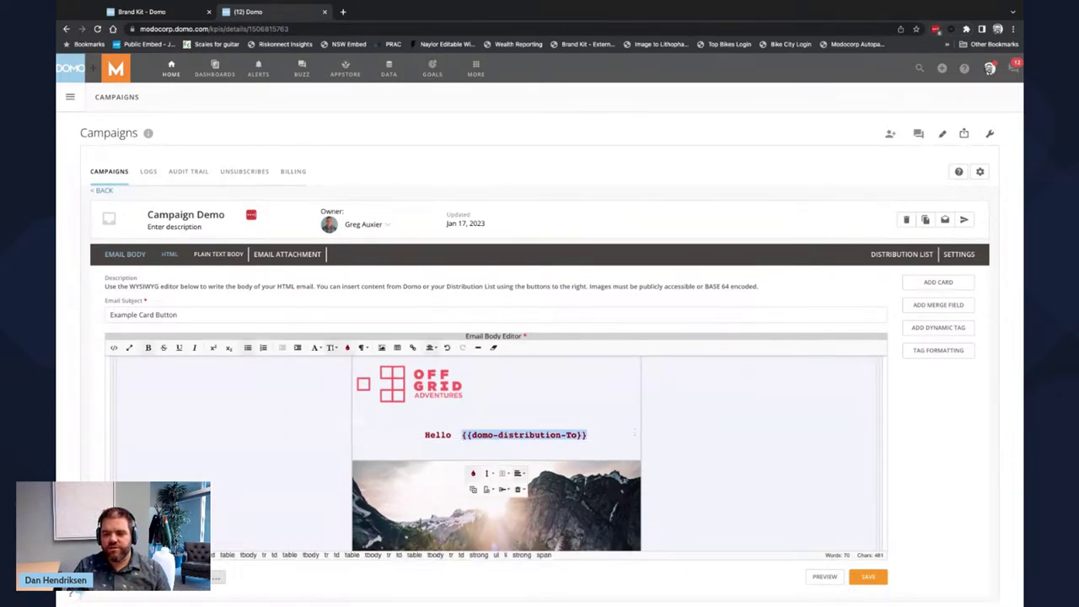
{"action": "left_click", "coordinate": [684, 423]}
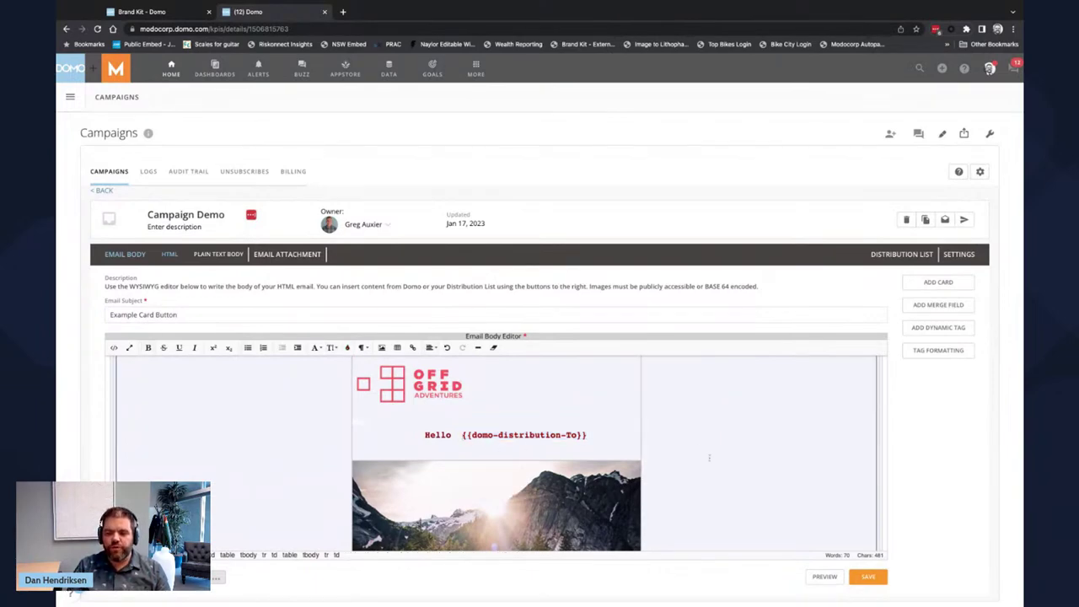
{"action": "scroll", "coordinate": [705, 447], "scroll_direction": "down", "scroll_amount": 1}
{"action": "scroll", "coordinate": [704, 447], "scroll_direction": "down", "scroll_amount": 5}
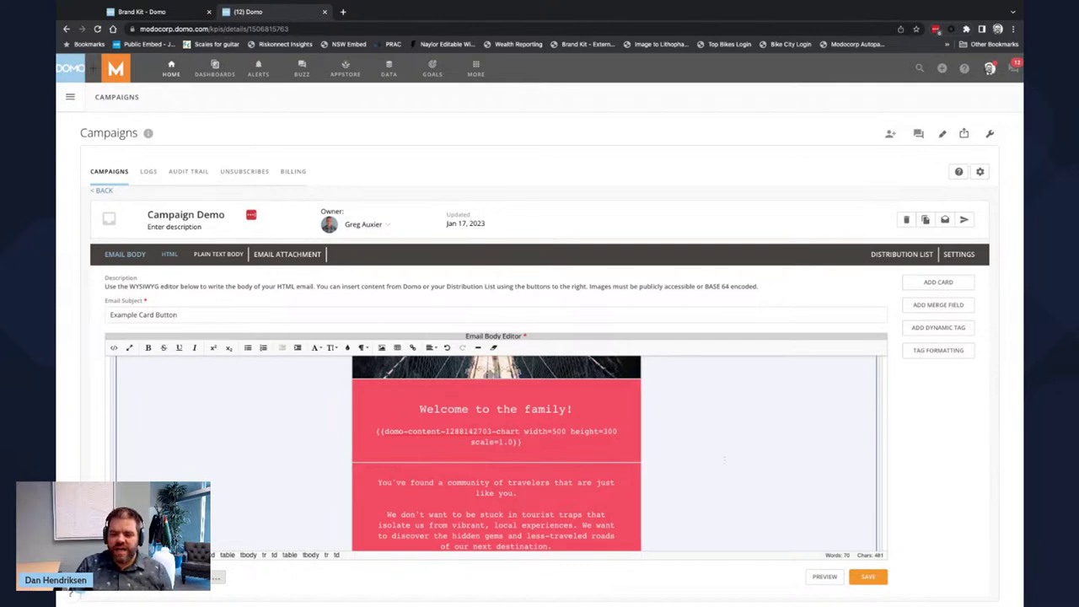
{"action": "scroll", "coordinate": [689, 497], "scroll_direction": "down", "scroll_amount": 5}
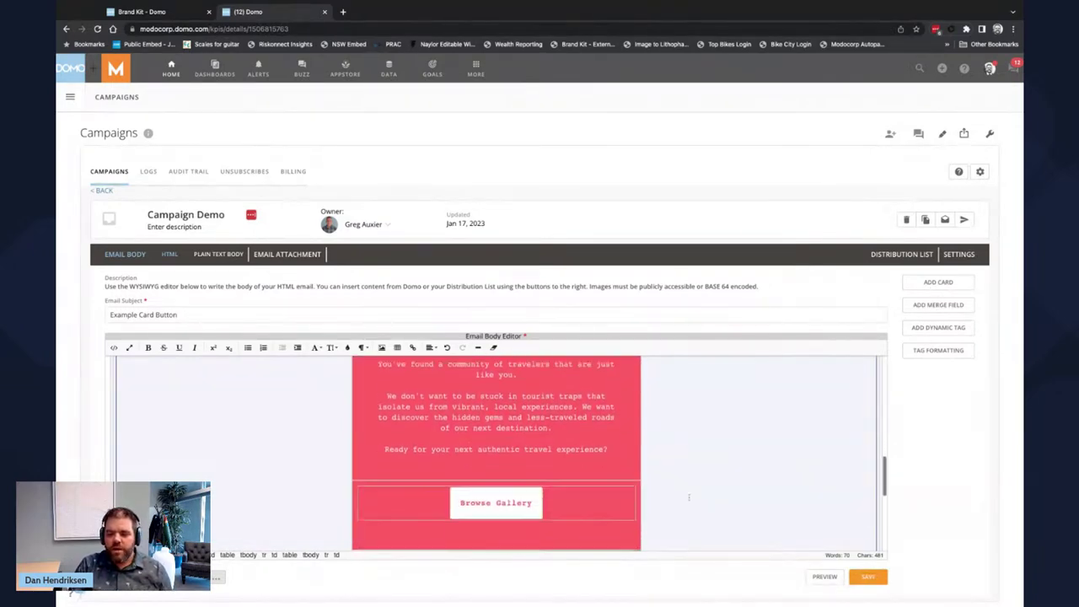
{"action": "scroll", "coordinate": [536, 479], "scroll_direction": "down", "scroll_amount": 2}
{"action": "scroll", "coordinate": [536, 479], "scroll_direction": "up", "scroll_amount": 2}
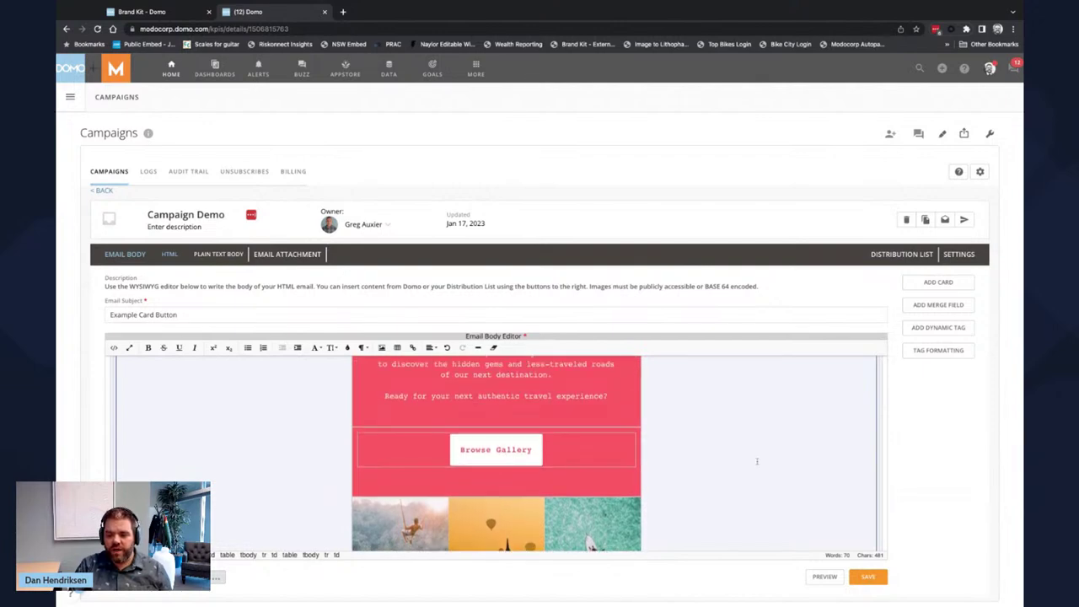
- View the email body as HTML source, then switch back to the rendered view
{"action": "left_click", "coordinate": [114, 348]}
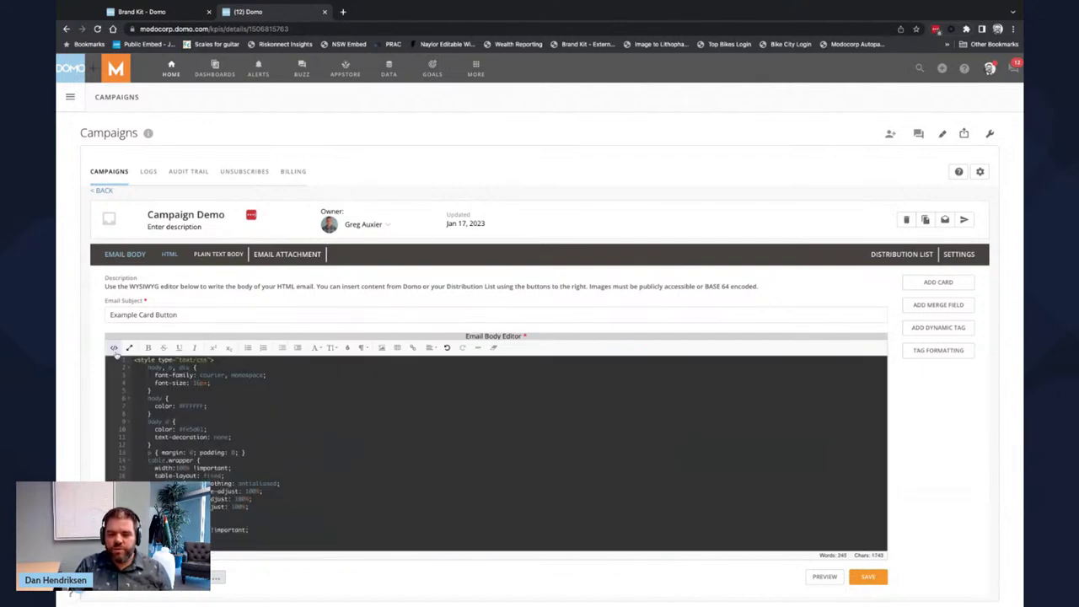
{"action": "scroll", "coordinate": [314, 430], "scroll_direction": "down", "scroll_amount": 2}
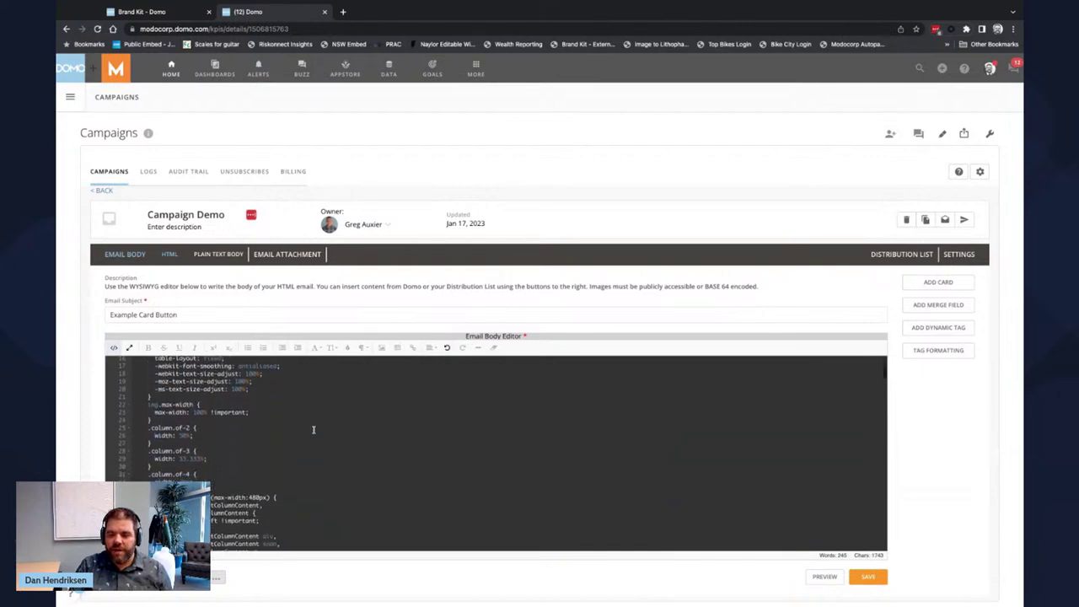
{"action": "scroll", "coordinate": [313, 430], "scroll_direction": "down", "scroll_amount": 5}
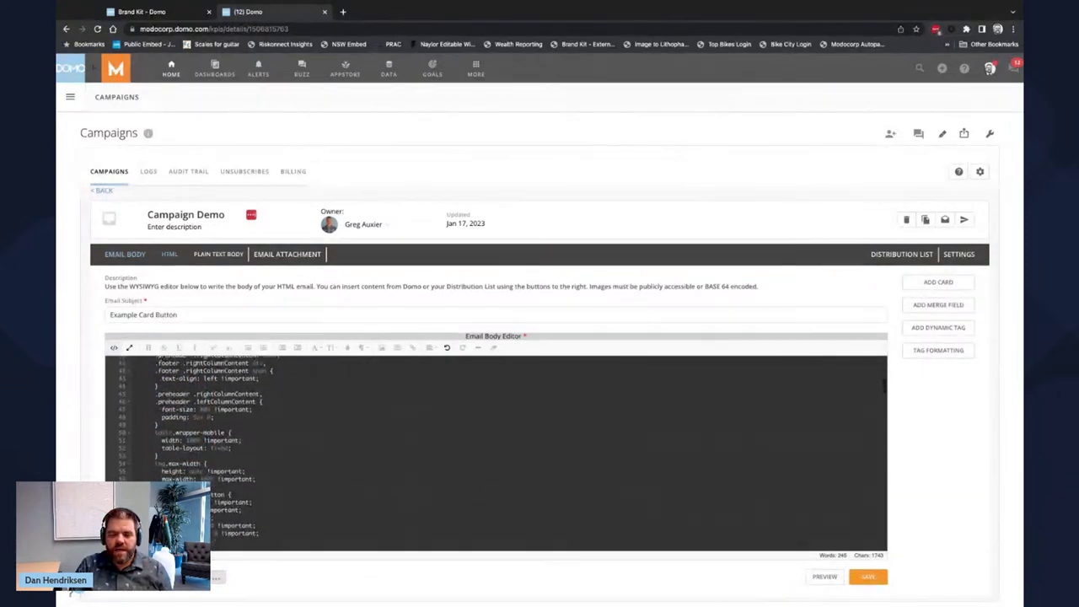
{"action": "scroll", "coordinate": [313, 430], "scroll_direction": "down", "scroll_amount": 5}
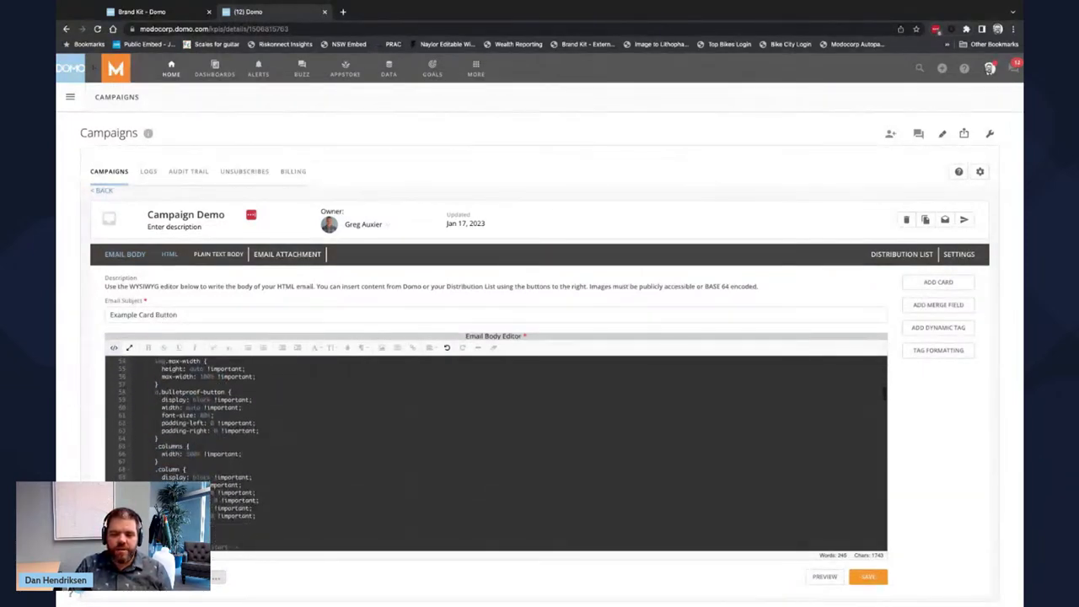
{"action": "left_click", "coordinate": [114, 348]}
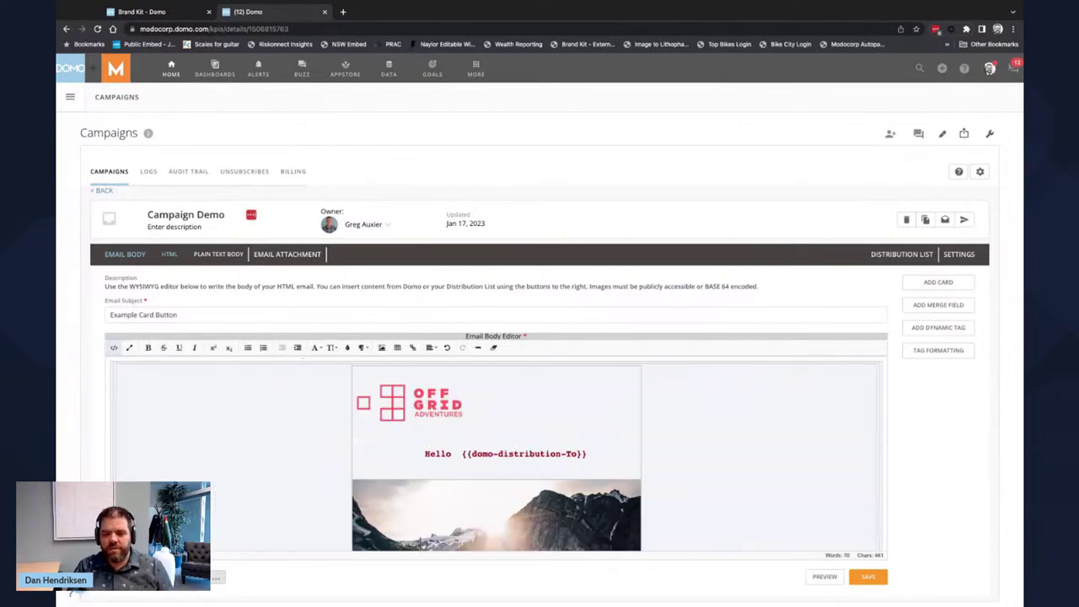
- Preview the Campaign Demo email down to its 'Welcome to the family!' card, then close it
{"action": "left_click", "coordinate": [816, 576]}
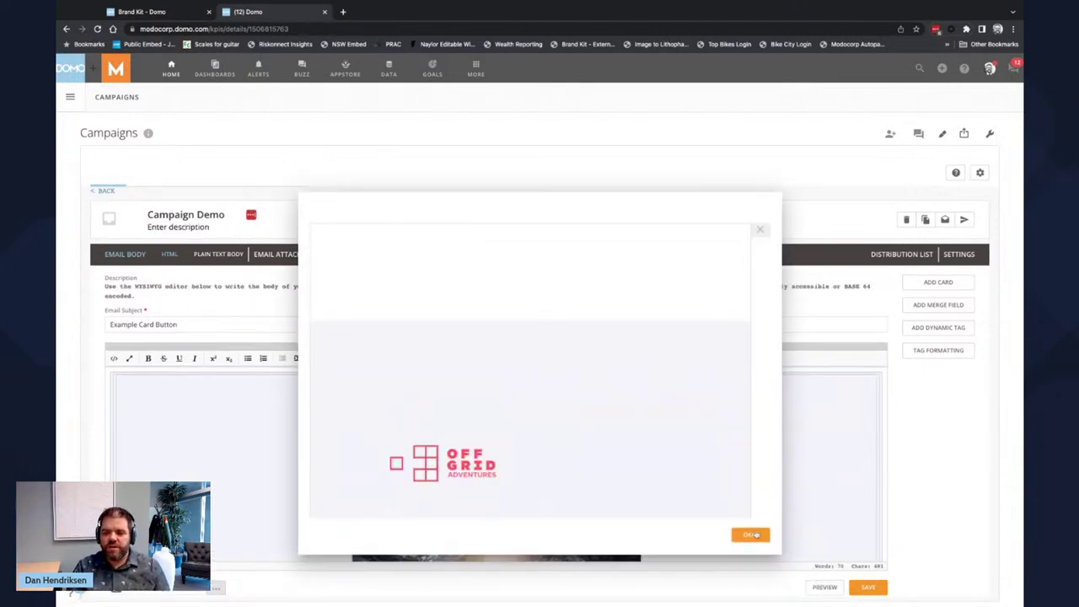
{"action": "scroll", "coordinate": [720, 475], "scroll_direction": "down", "scroll_amount": 3}
{"action": "scroll", "coordinate": [720, 475], "scroll_direction": "down", "scroll_amount": 10}
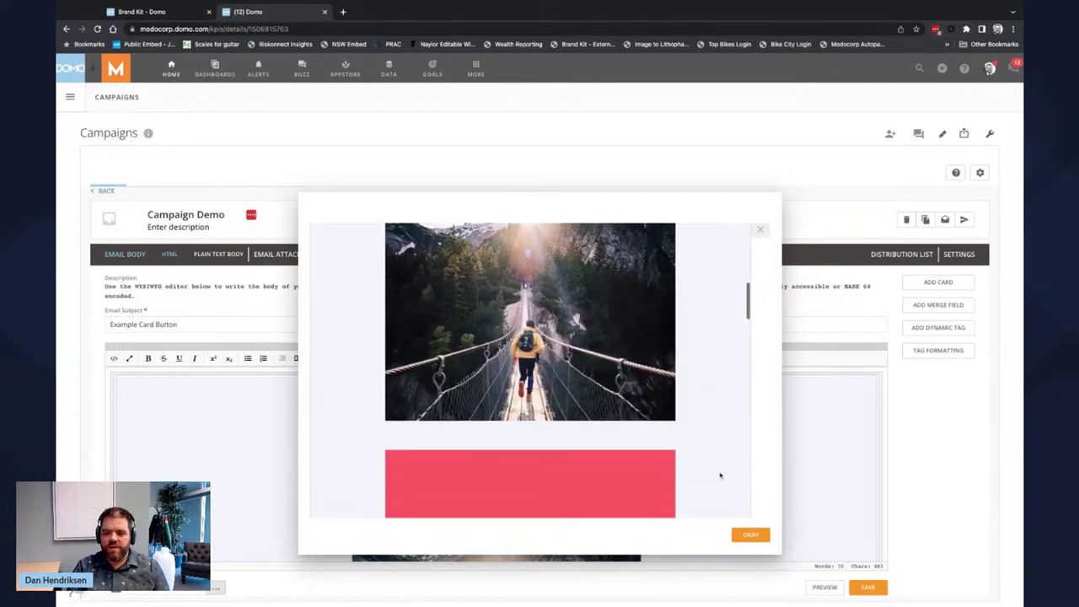
{"action": "scroll", "coordinate": [720, 474], "scroll_direction": "down", "scroll_amount": 1}
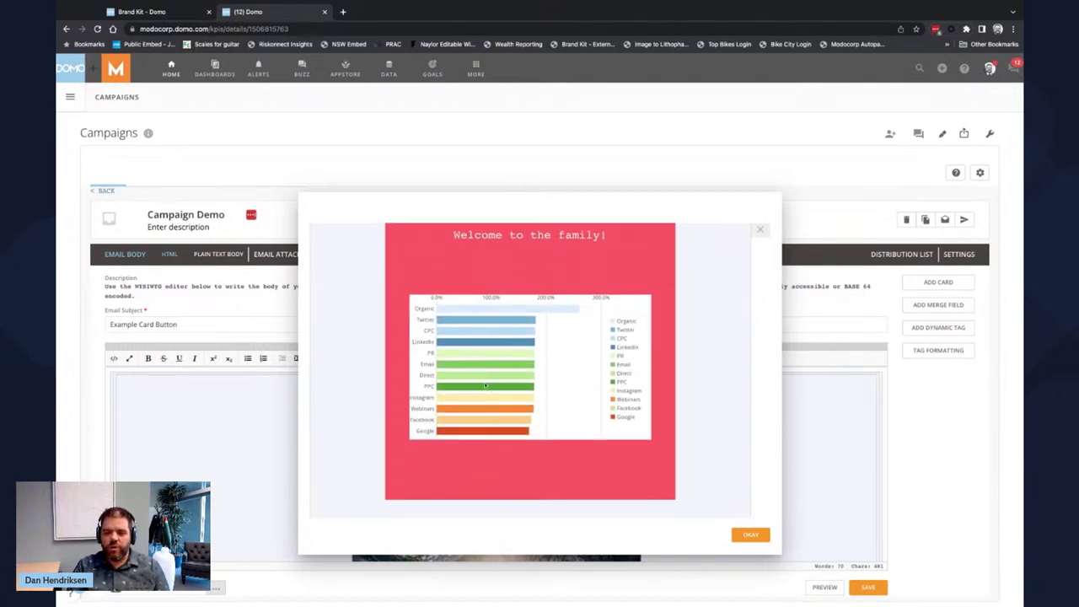
{"action": "scroll", "coordinate": [540, 409], "scroll_direction": "down", "scroll_amount": 8}
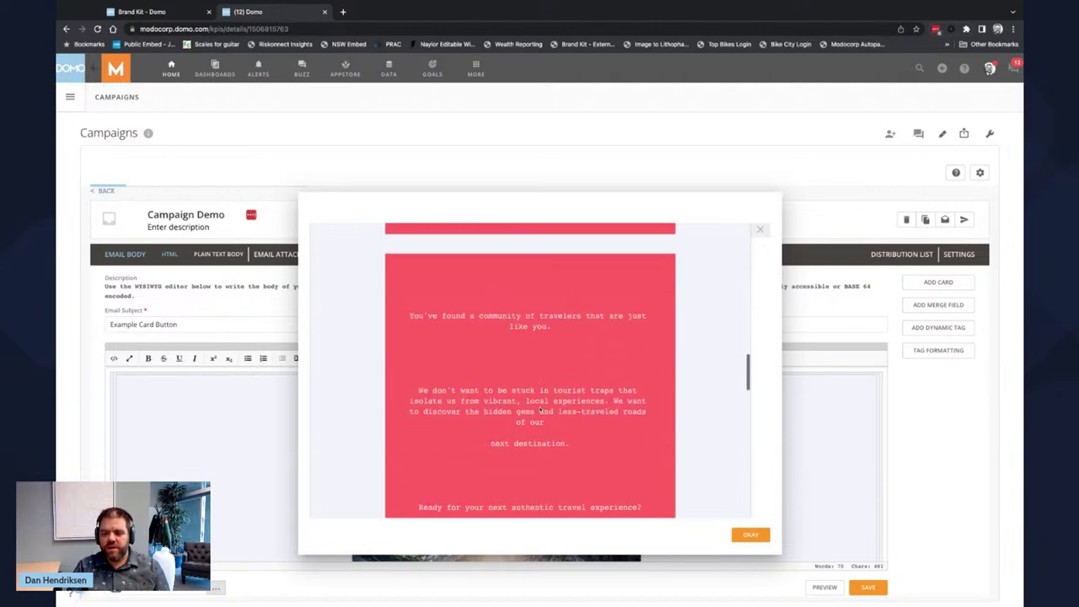
{"action": "left_click", "coordinate": [750, 534]}
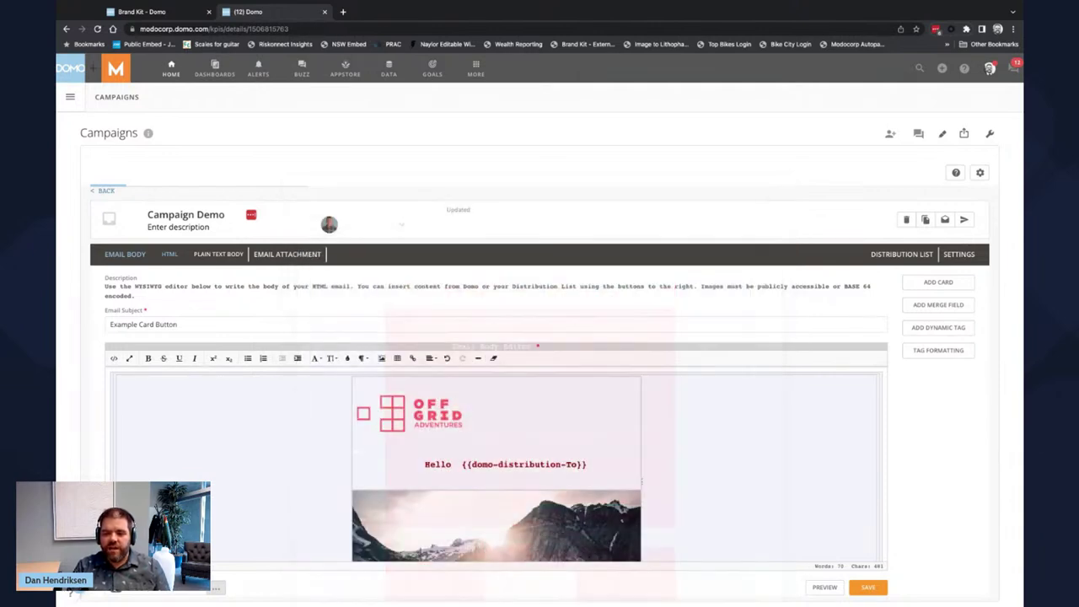
- Check the Email Attachment and Data tabs, then go back to the Campaigns list
{"action": "left_click", "coordinate": [287, 255]}
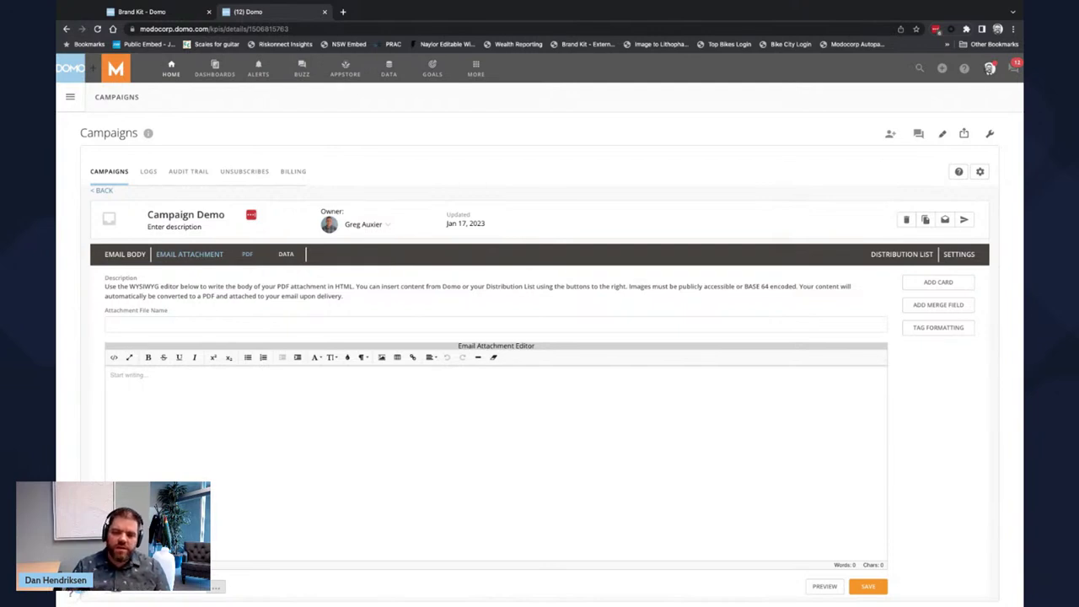
{"action": "left_click", "coordinate": [287, 255]}
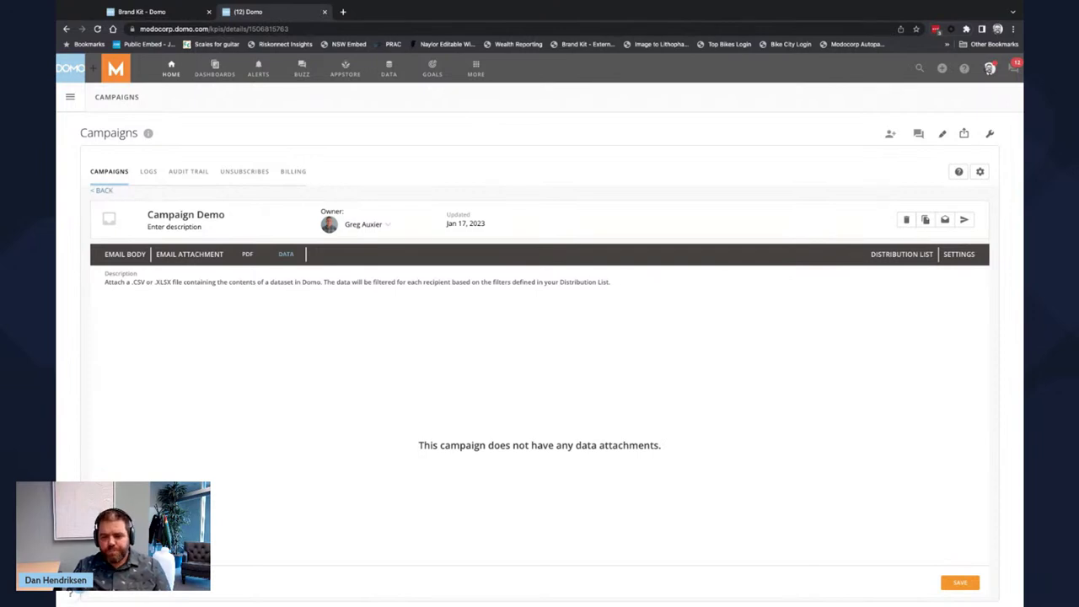
{"action": "left_click", "coordinate": [103, 190]}
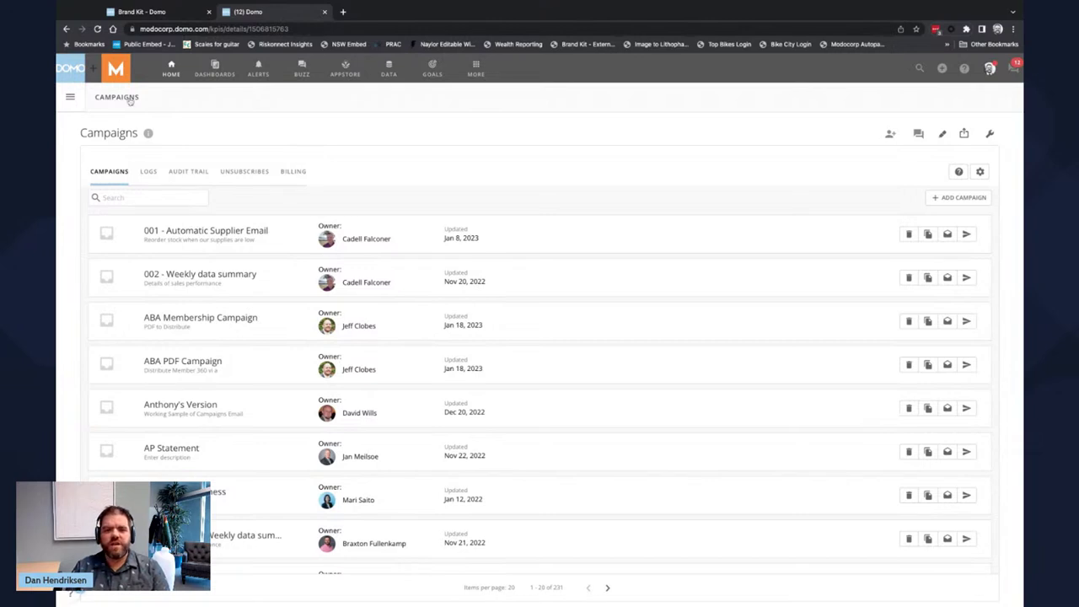
- Switch to the Brand Kit tab and bring up the Supply Chain dashboard
{"action": "left_click", "coordinate": [157, 14]}
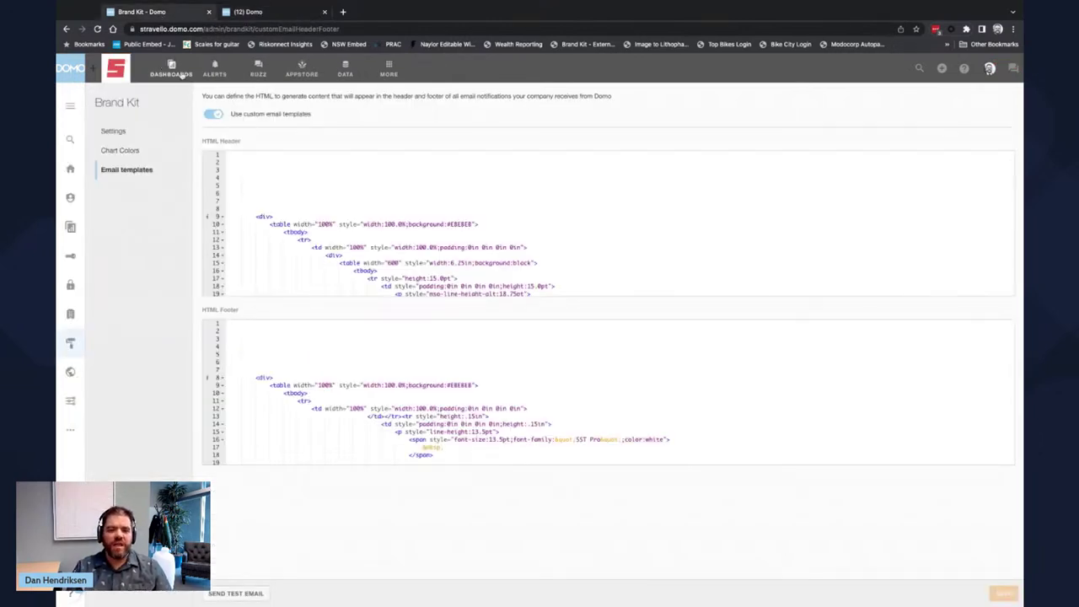
{"action": "left_click", "coordinate": [181, 74]}
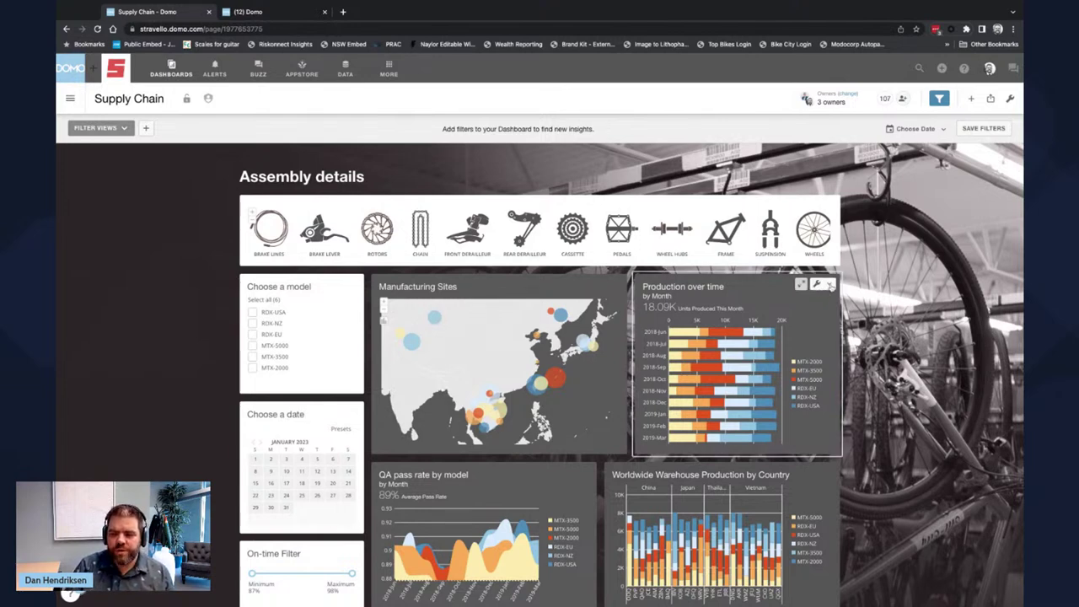
{"action": "left_click", "coordinate": [817, 284]}
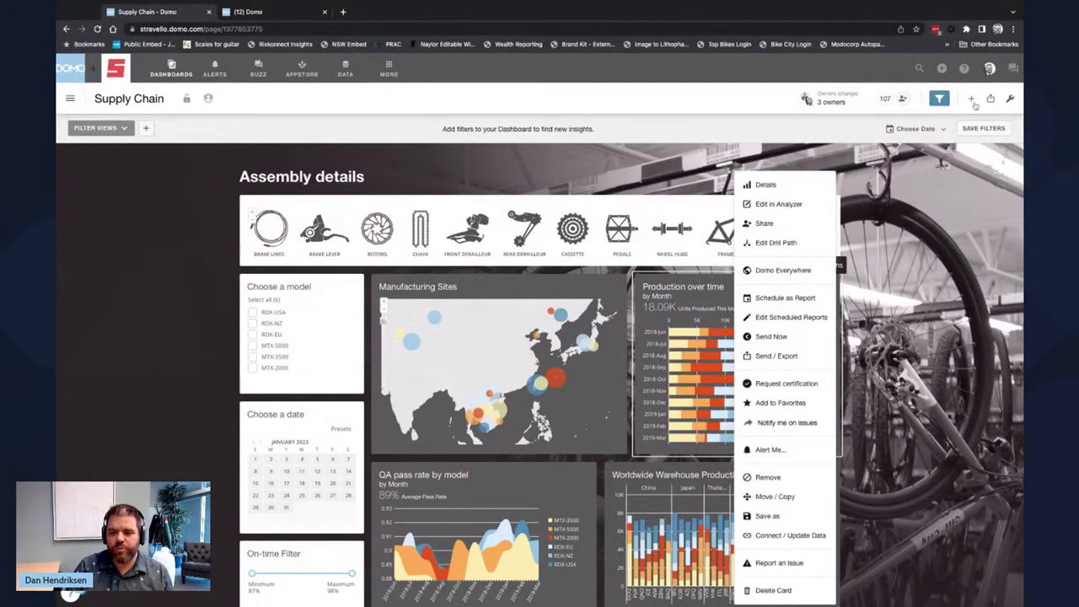
{"action": "left_click", "coordinate": [785, 270]}
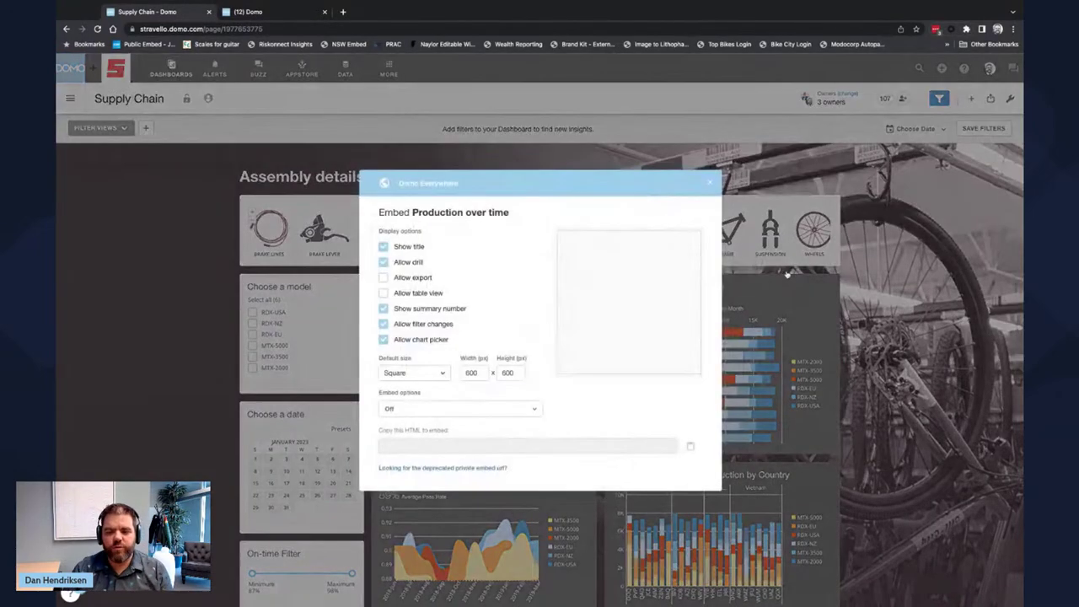
{"action": "left_click", "coordinate": [532, 411]}
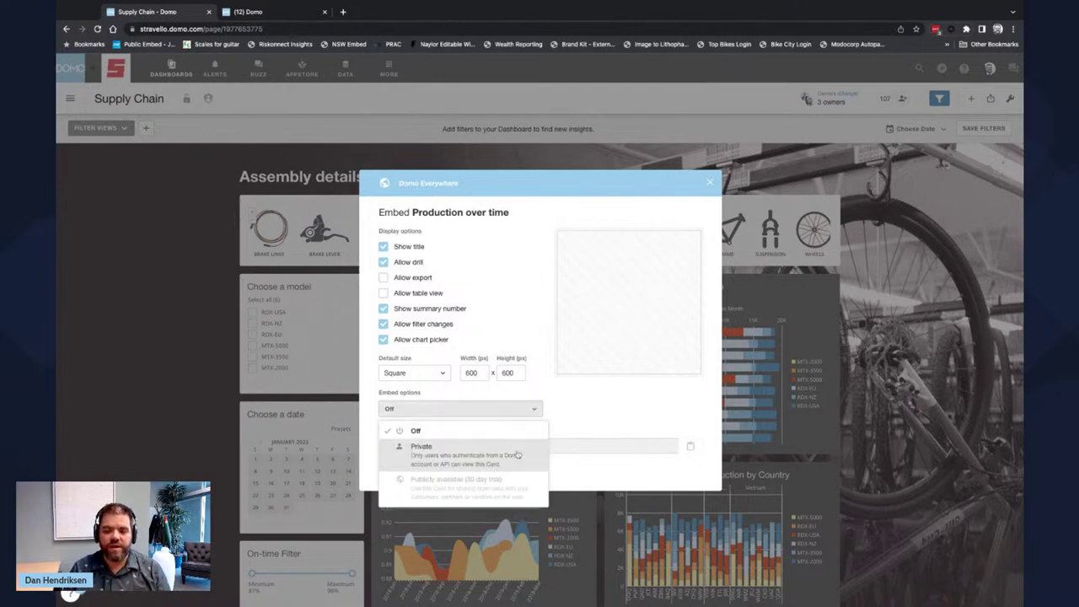
{"action": "left_click", "coordinate": [547, 381]}
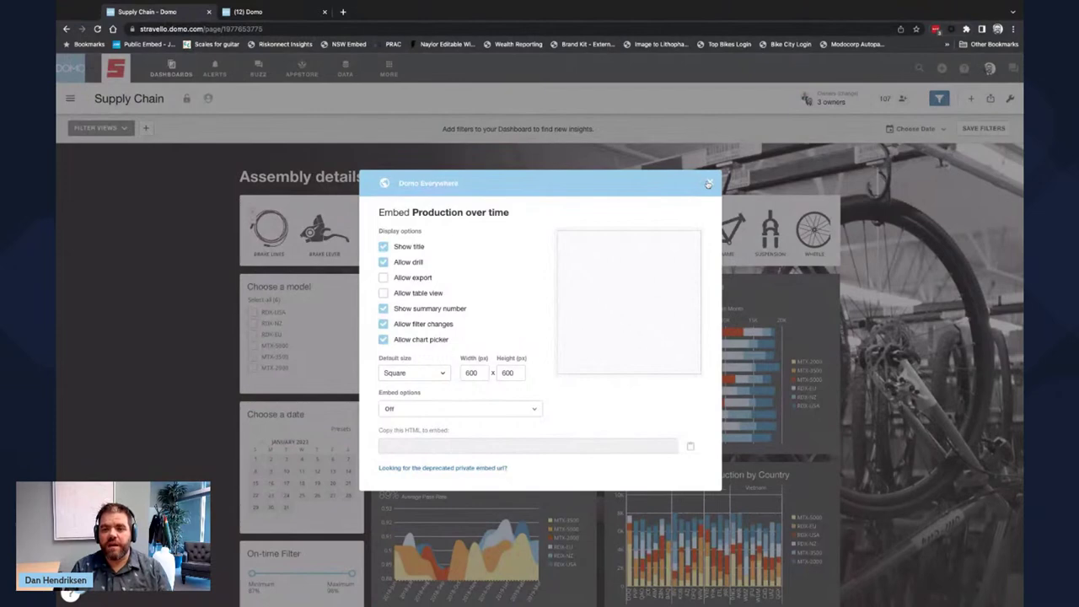
{"action": "left_click", "coordinate": [709, 183]}
- In a new tab, load the Public Embed bookmark and scroll to the JDRF US grants map
{"action": "left_click", "coordinate": [342, 12]}
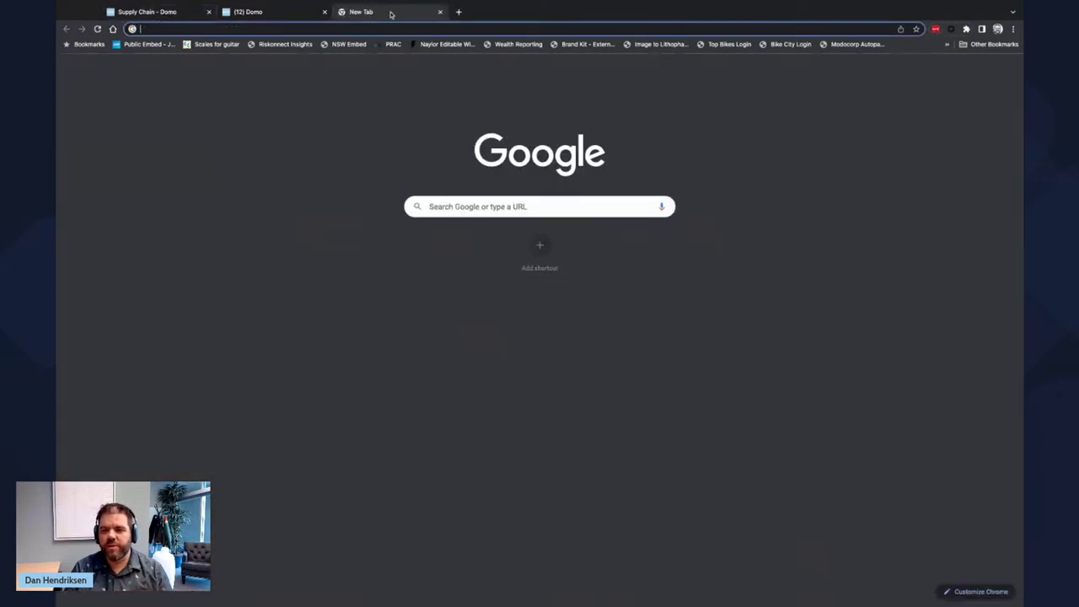
{"action": "left_click", "coordinate": [143, 45]}
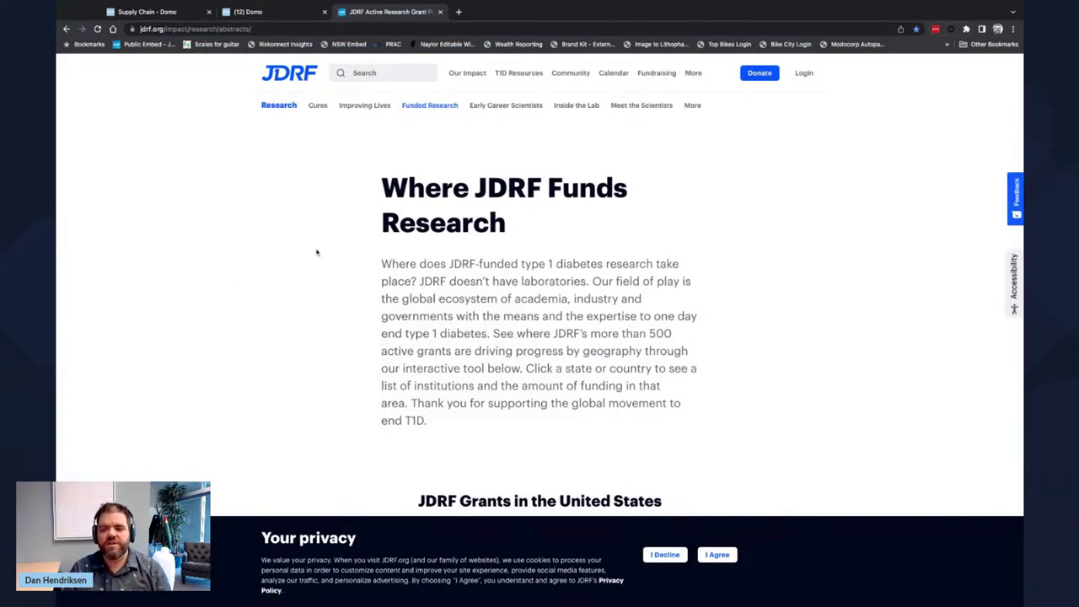
{"action": "scroll", "coordinate": [317, 252], "scroll_direction": "down", "scroll_amount": 1}
{"action": "scroll", "coordinate": [281, 313], "scroll_direction": "down", "scroll_amount": 3}
{"action": "scroll", "coordinate": [270, 338], "scroll_direction": "down", "scroll_amount": 3}
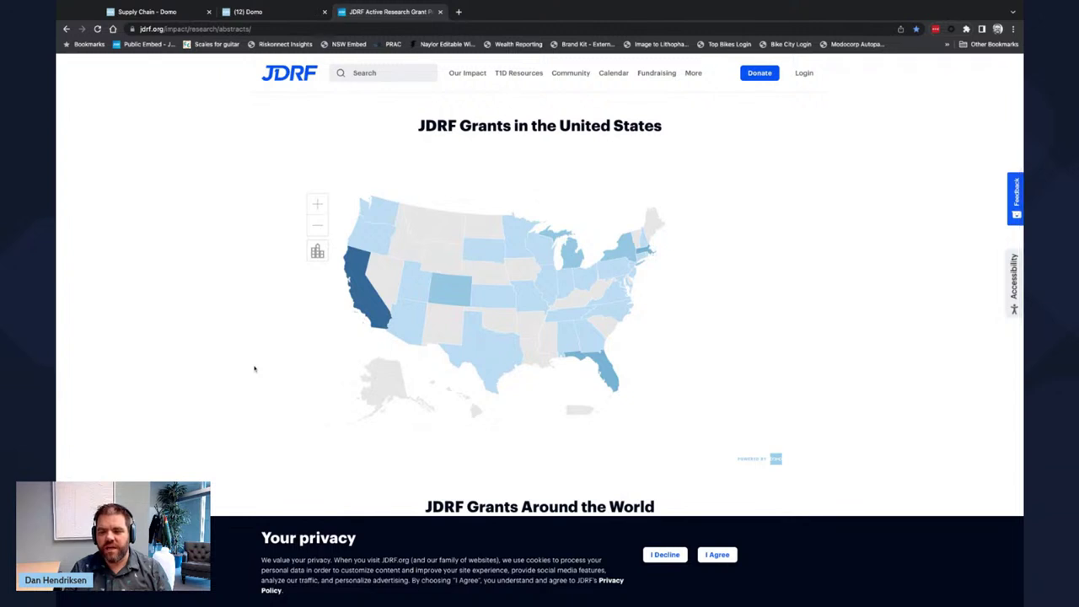
{"action": "scroll", "coordinate": [254, 368], "scroll_direction": "down", "scroll_amount": 2}
{"action": "scroll", "coordinate": [539, 303], "scroll_direction": "down", "scroll_amount": 10}
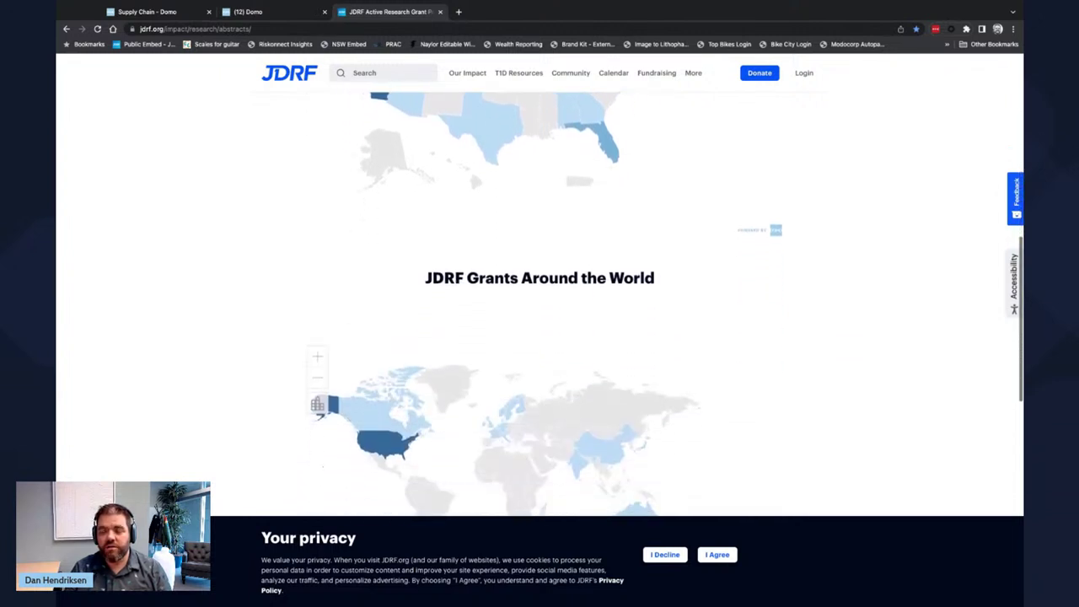
{"action": "scroll", "coordinate": [540, 303], "scroll_direction": "up", "scroll_amount": 8}
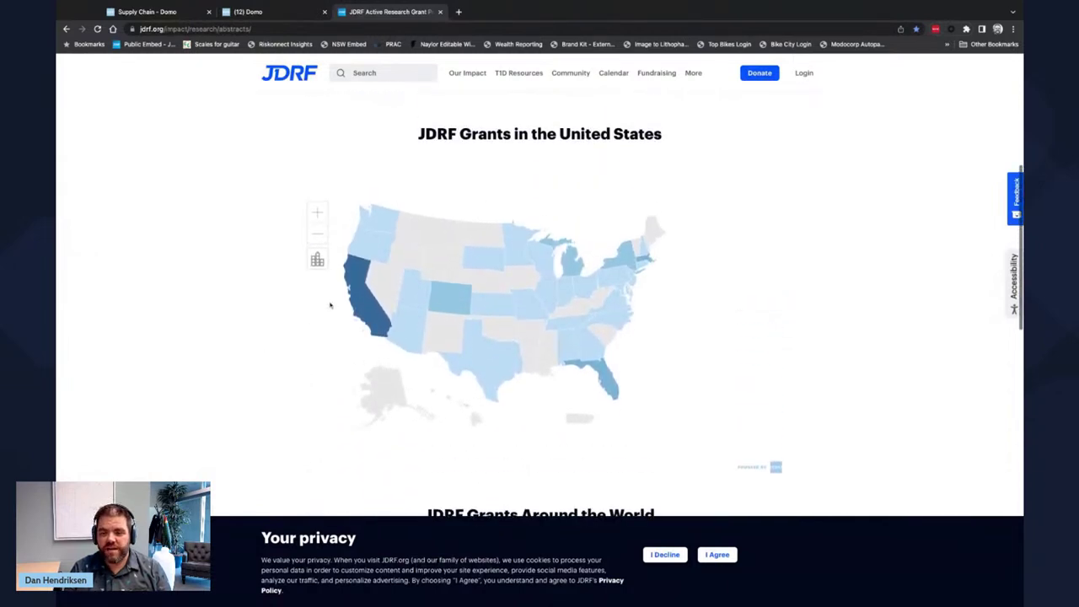
{"action": "mouse_move", "coordinate": [361, 295]}
{"action": "mouse_move", "coordinate": [413, 287]}
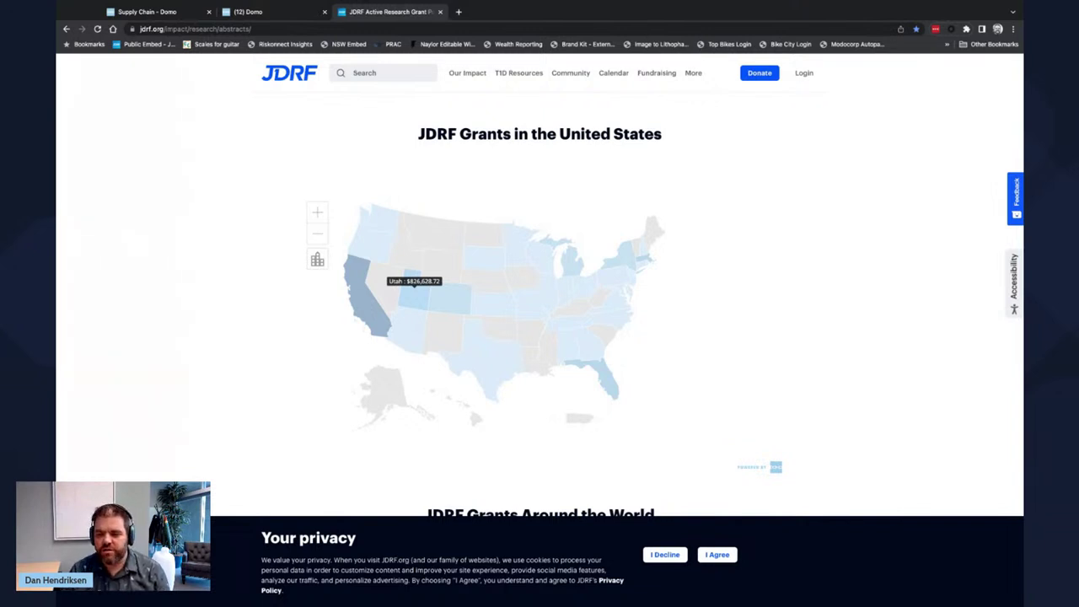
- Drill into Utah's research grants on the JDRF United States map
{"action": "left_click", "coordinate": [416, 300]}
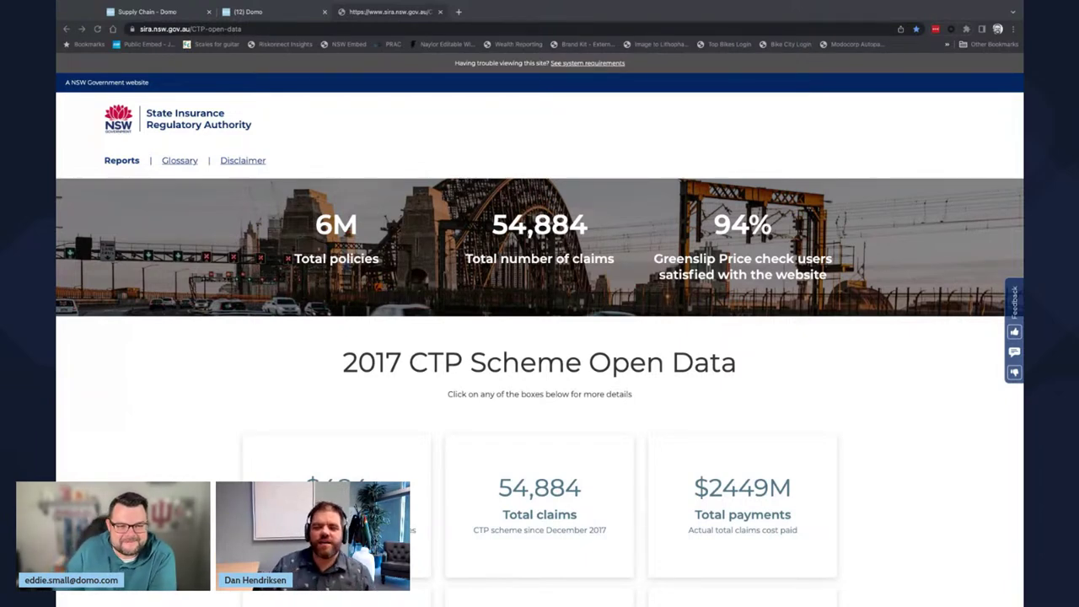
{"action": "left_click", "coordinate": [635, 8]}
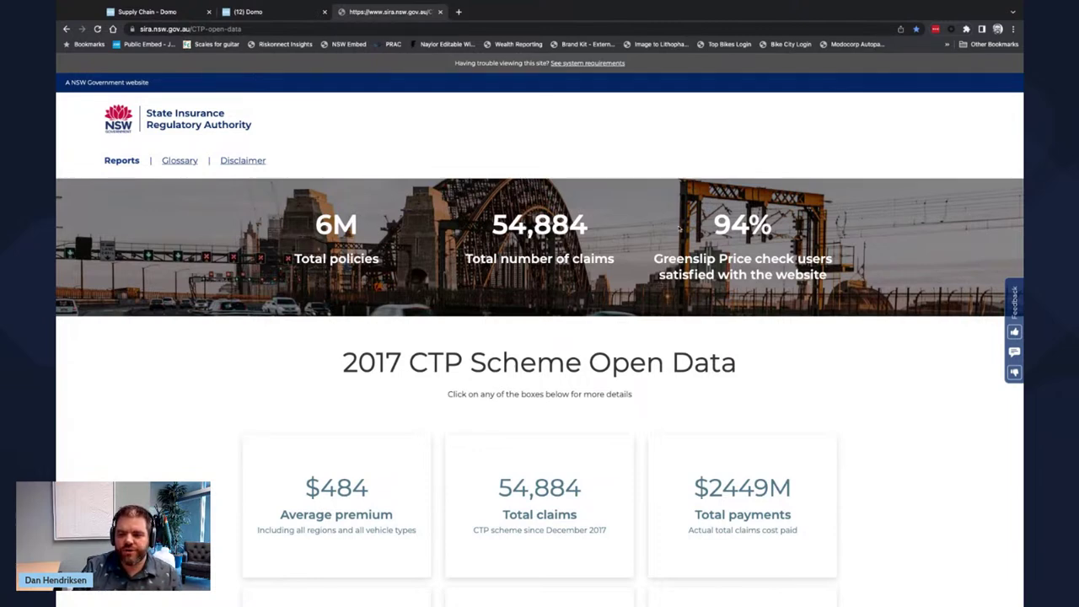
{"action": "scroll", "coordinate": [872, 474], "scroll_direction": "down", "scroll_amount": 3}
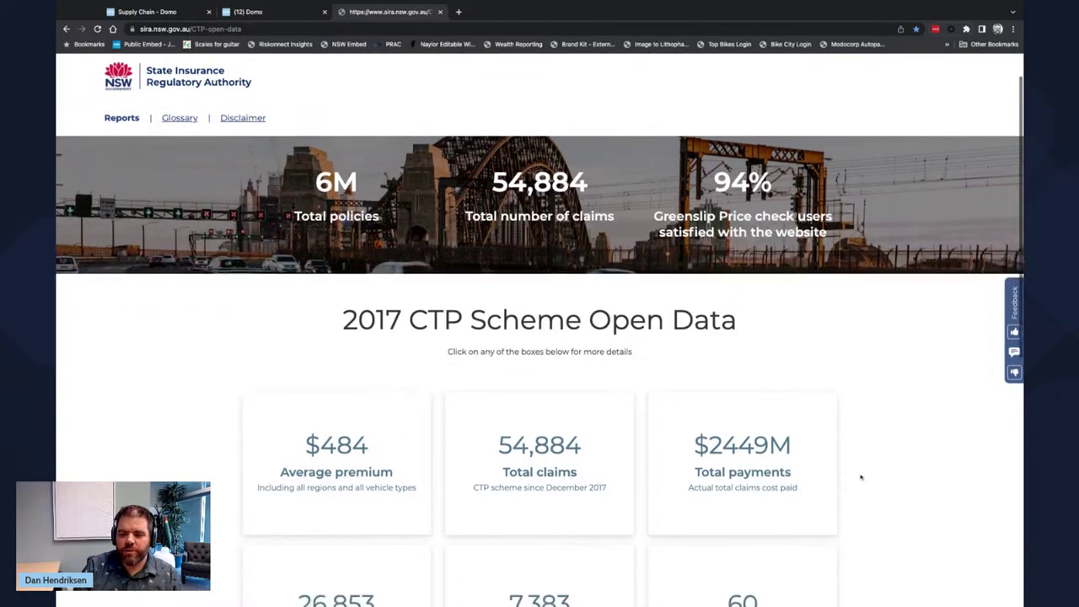
{"action": "scroll", "coordinate": [861, 477], "scroll_direction": "down", "scroll_amount": 1}
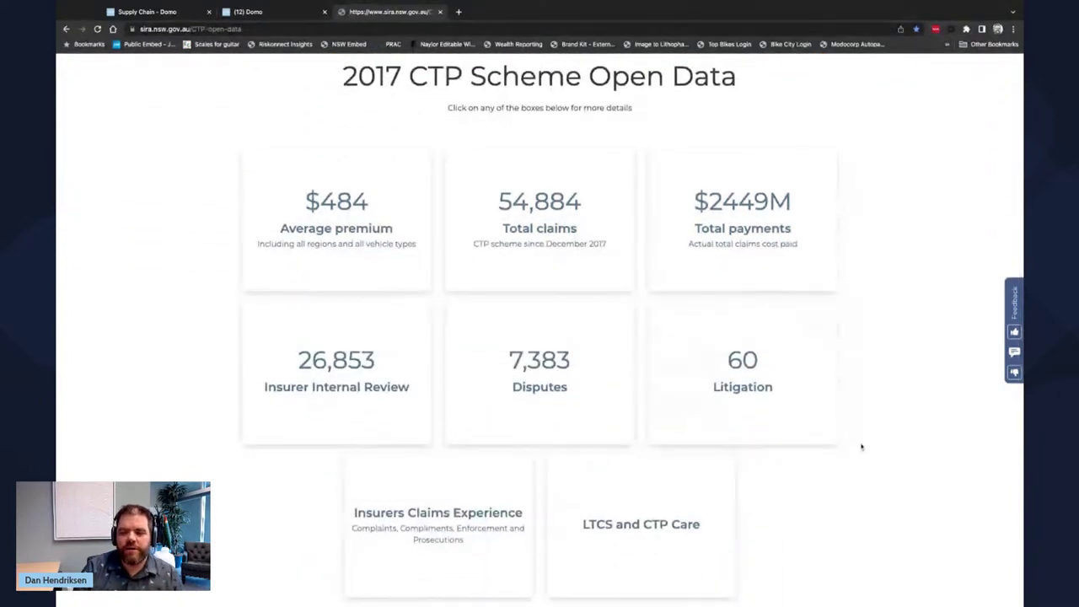
{"action": "scroll", "coordinate": [864, 444], "scroll_direction": "up", "scroll_amount": 1}
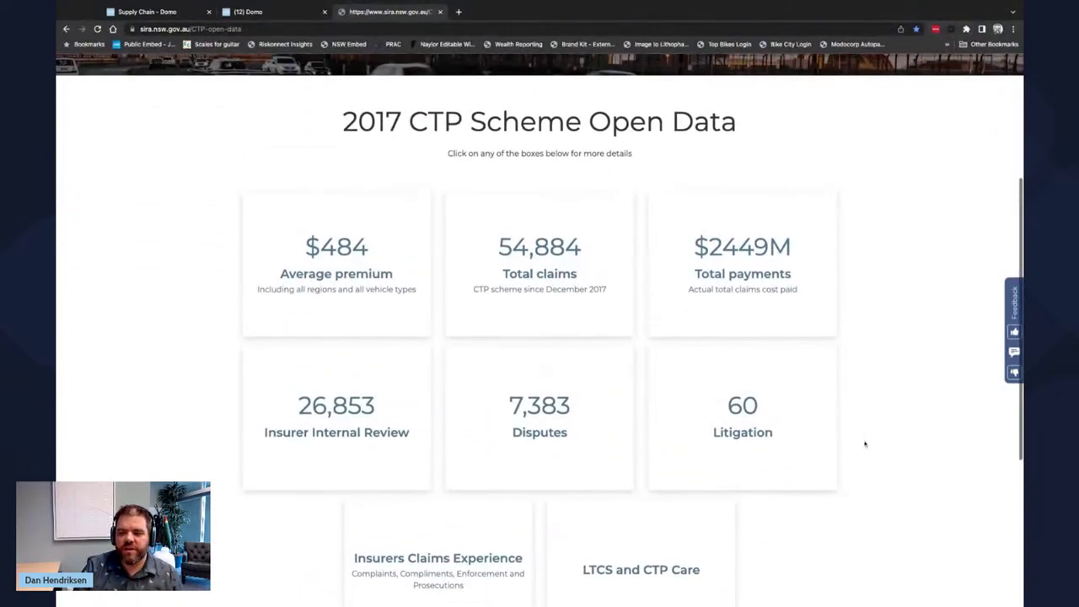
{"action": "left_click", "coordinate": [551, 264]}
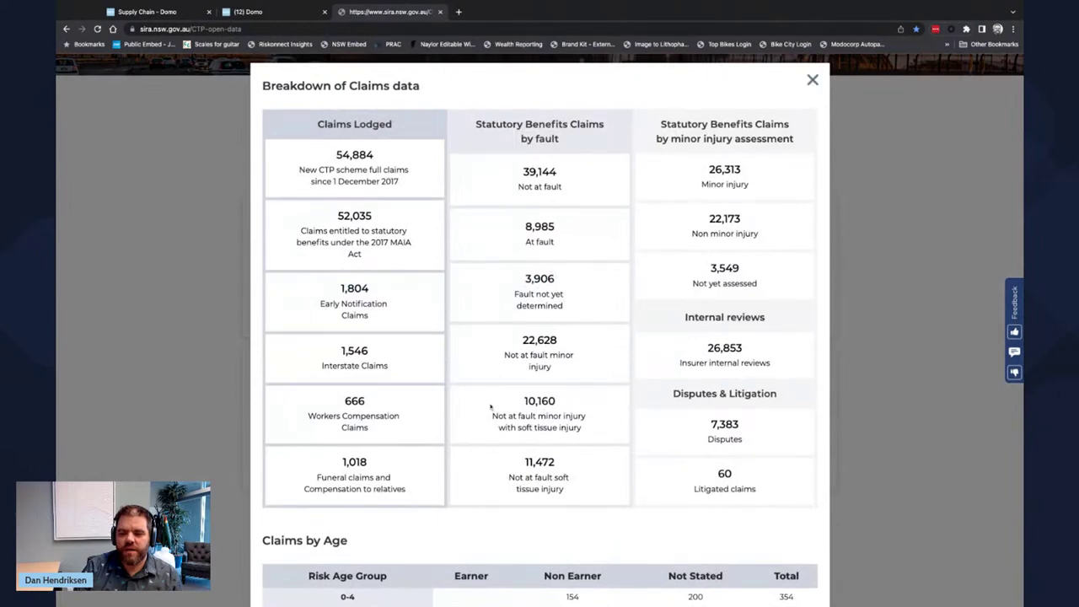
{"action": "left_click", "coordinate": [810, 82]}
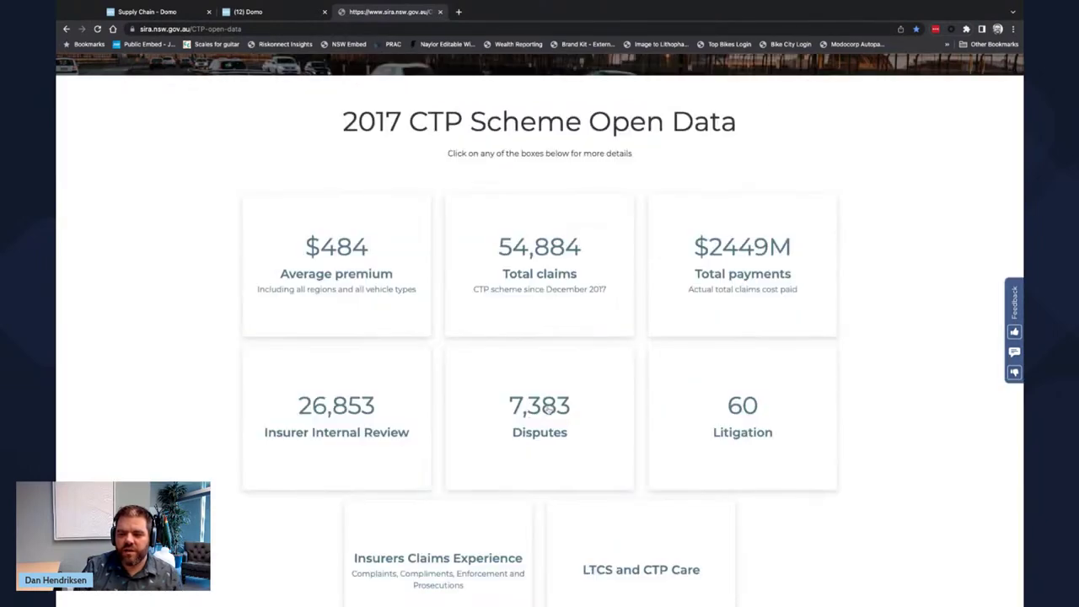
{"action": "left_click", "coordinate": [715, 289]}
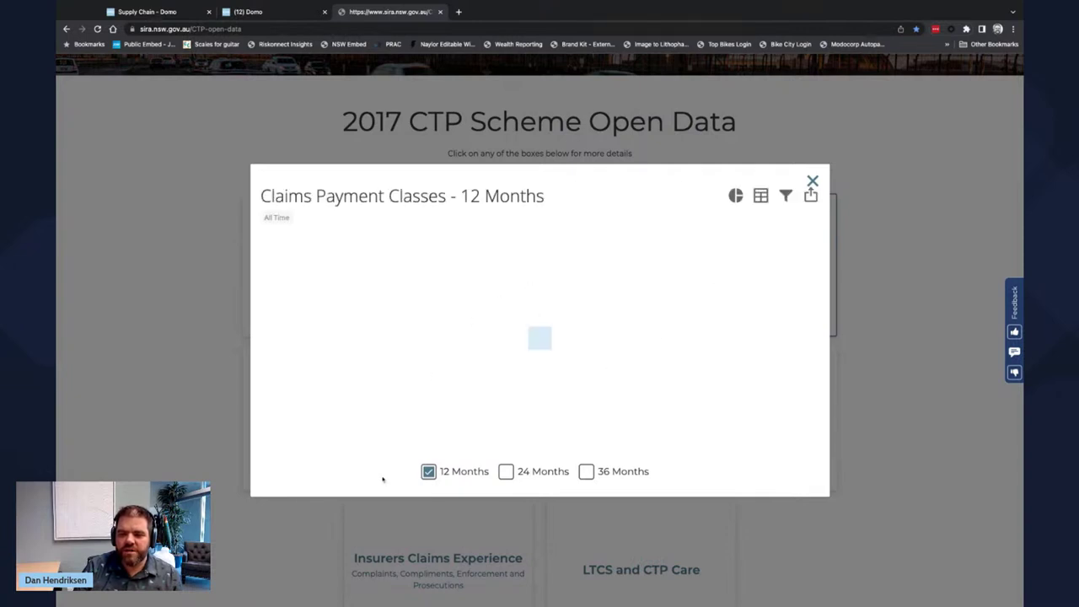
{"action": "left_click", "coordinate": [506, 472]}
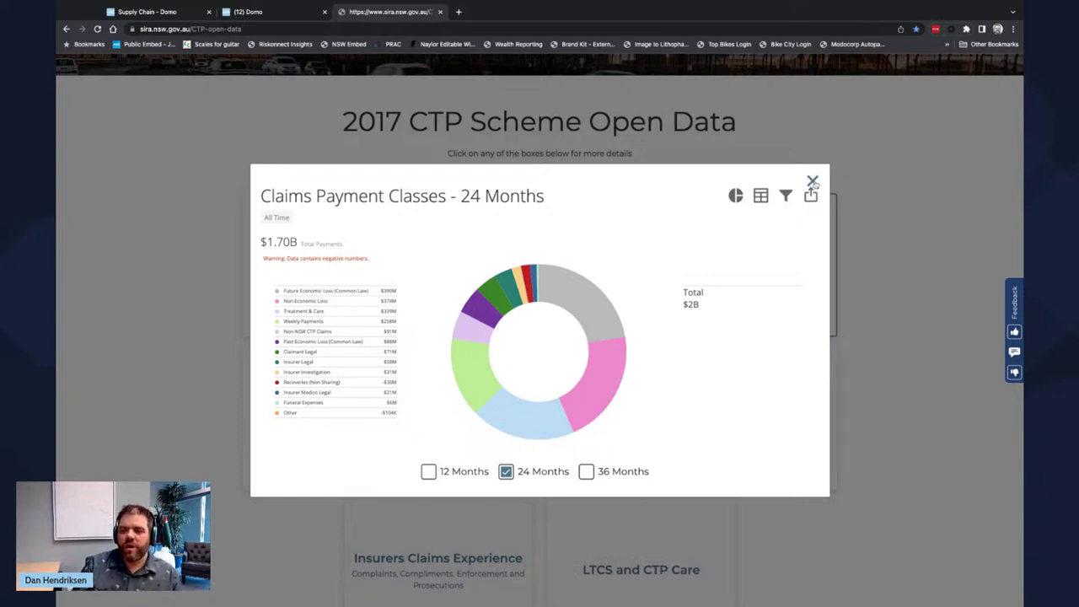
{"action": "left_click", "coordinate": [813, 182]}
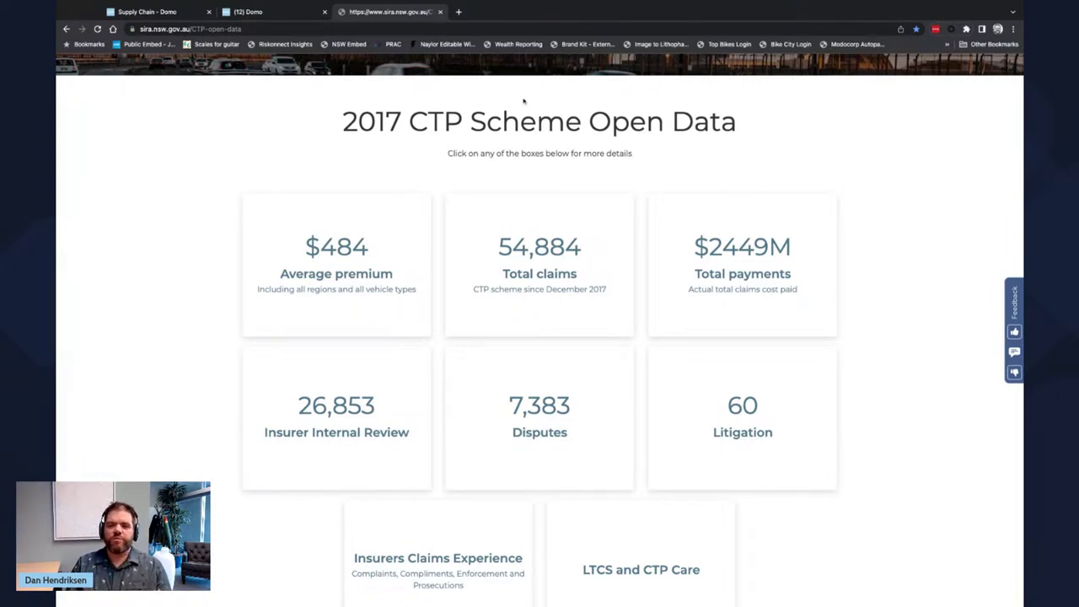
- Review the Supply Chain dashboard's Embed settings, keep them Private, and close the dialog unchanged
{"action": "left_click", "coordinate": [292, 15]}
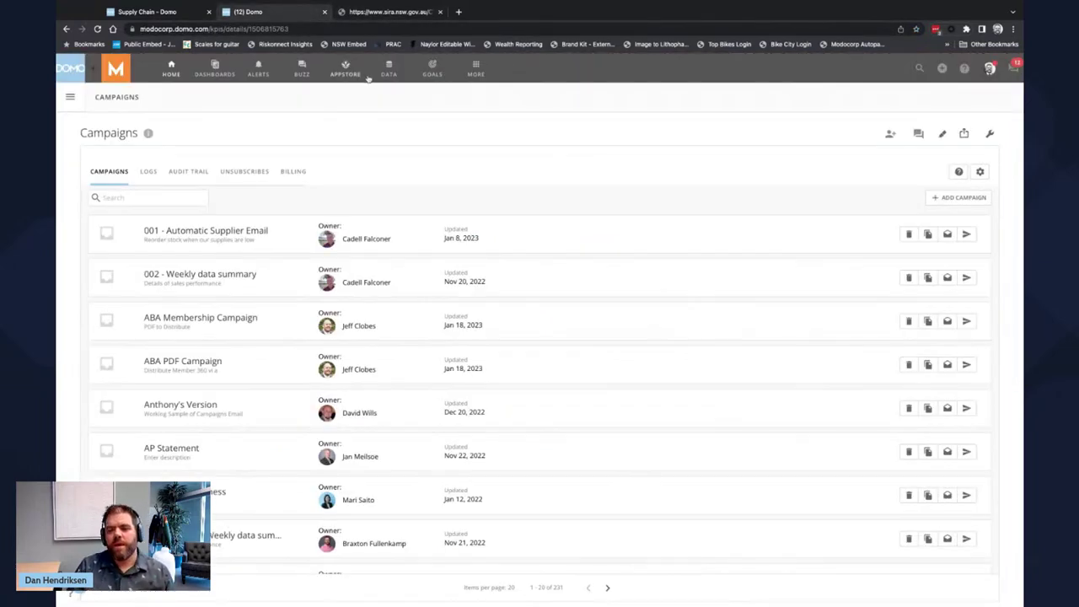
{"action": "left_click", "coordinate": [174, 18]}
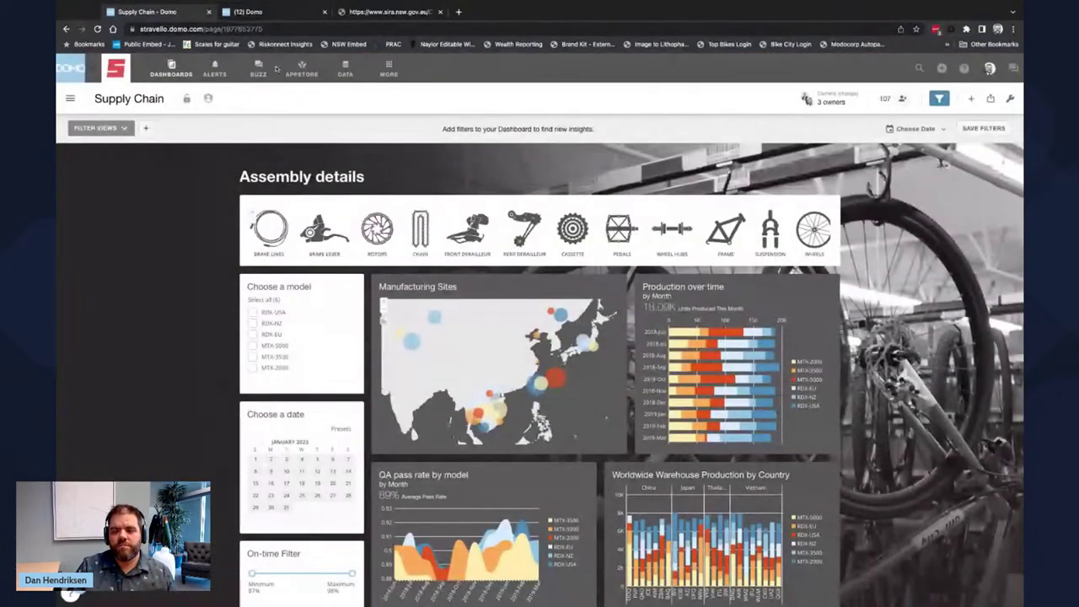
{"action": "left_click", "coordinate": [991, 99]}
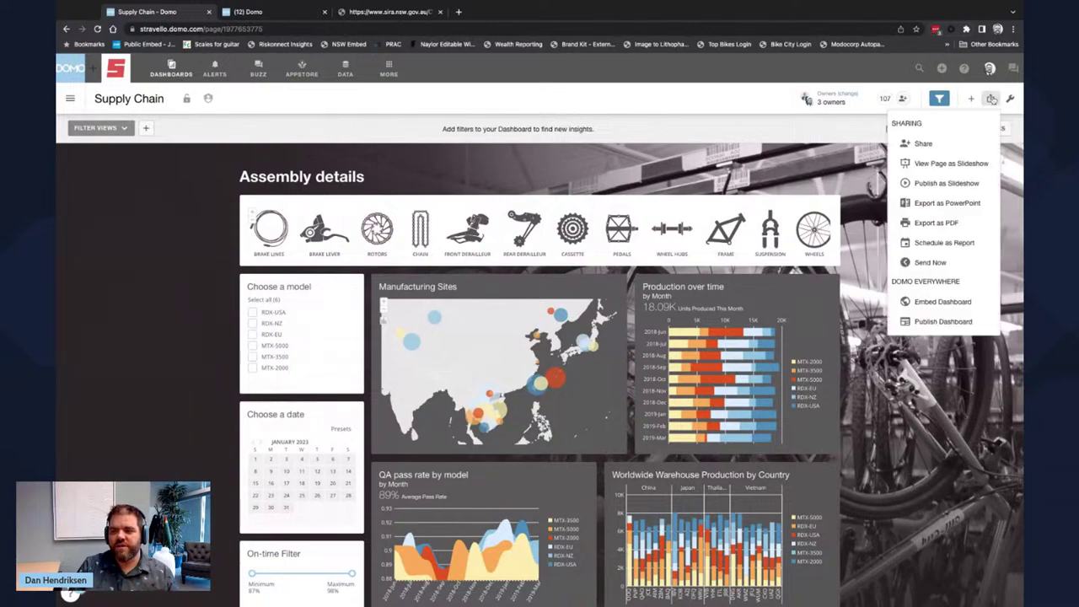
{"action": "left_click", "coordinate": [949, 303]}
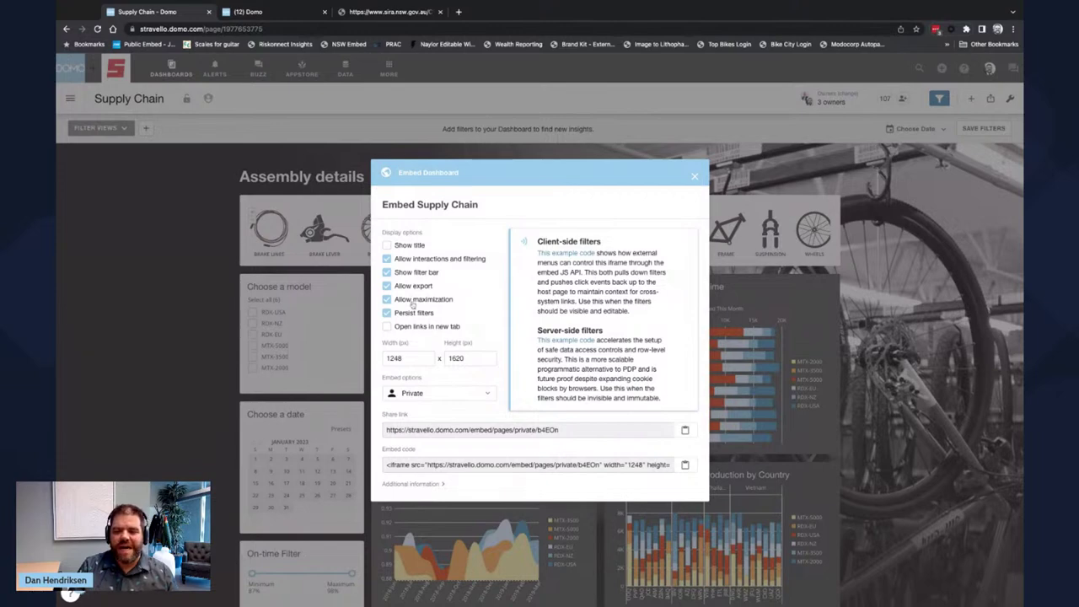
{"action": "left_click", "coordinate": [454, 396]}
{"action": "left_click", "coordinate": [462, 393]}
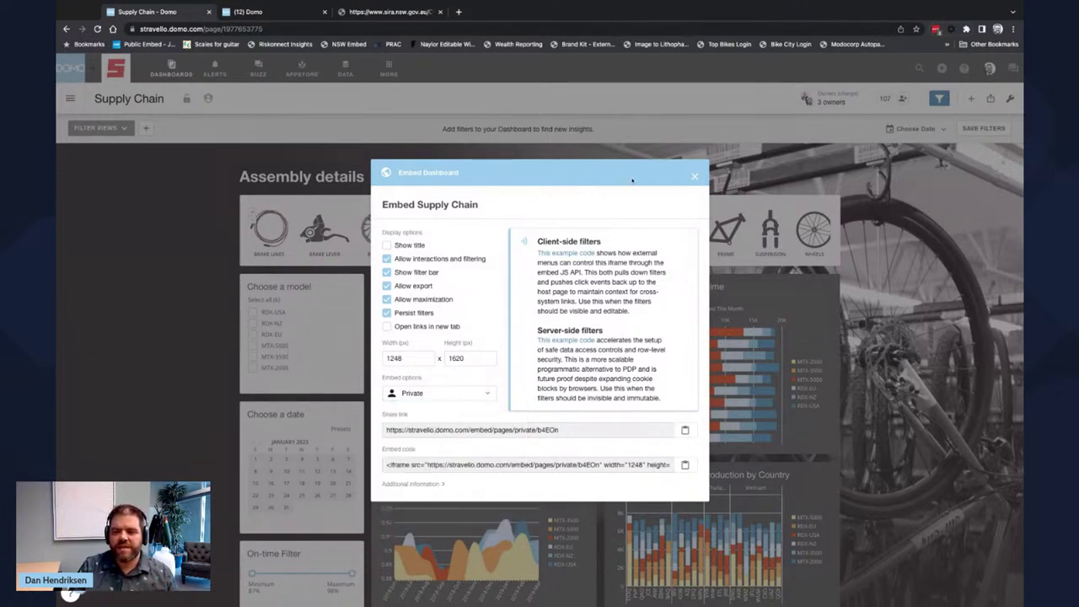
{"action": "left_click", "coordinate": [695, 176]}
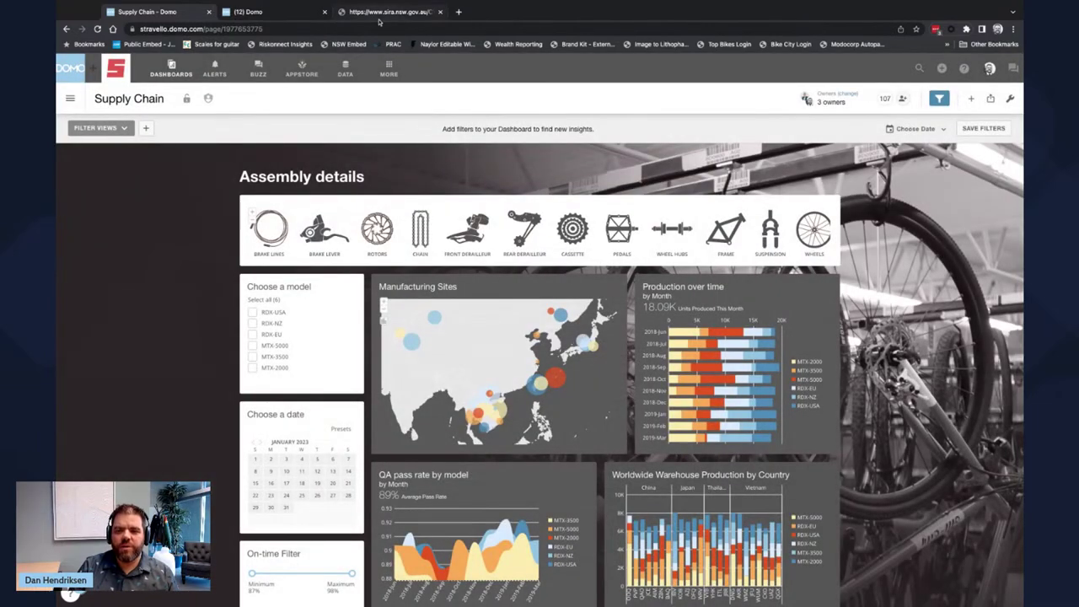
- Browse the Coronavirus Relief Fund and All Pandemic Awards dashboards on Pandemic Oversight
{"action": "left_click", "coordinate": [380, 12]}
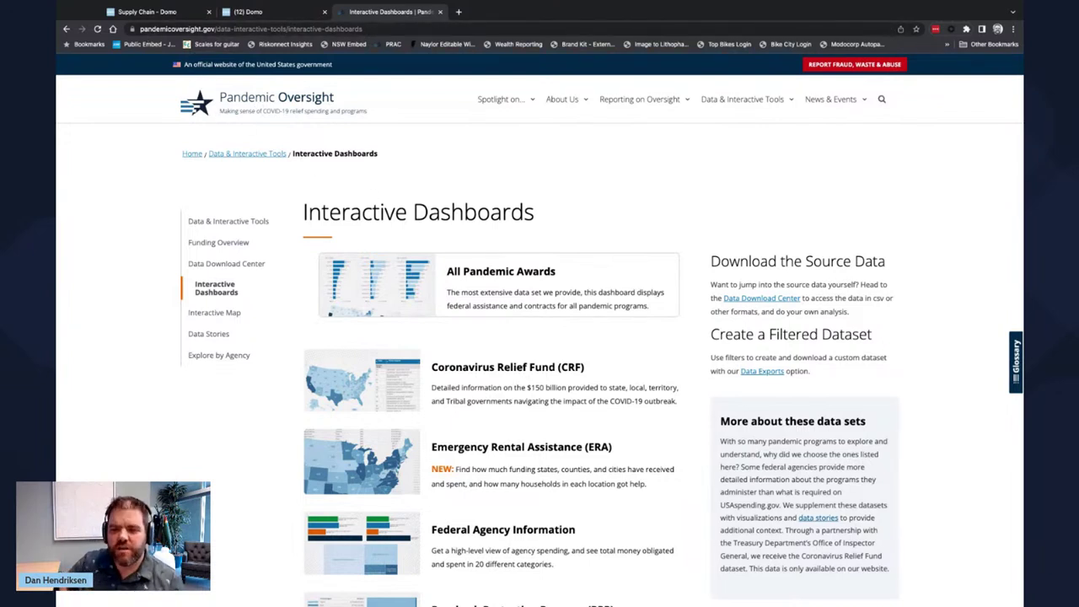
{"action": "left_click", "coordinate": [404, 396]}
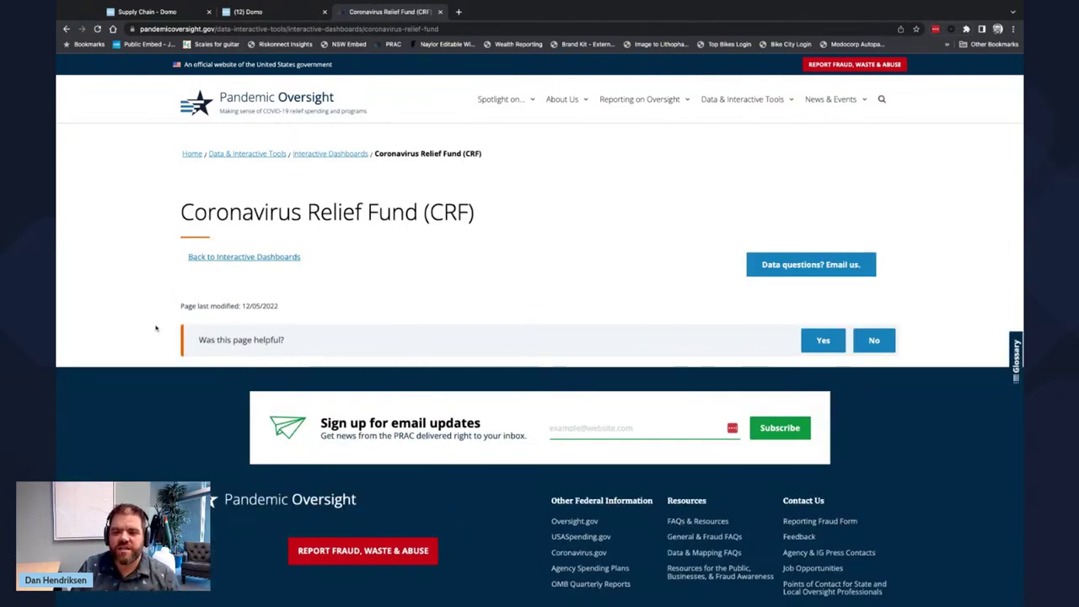
{"action": "left_click", "coordinate": [239, 259]}
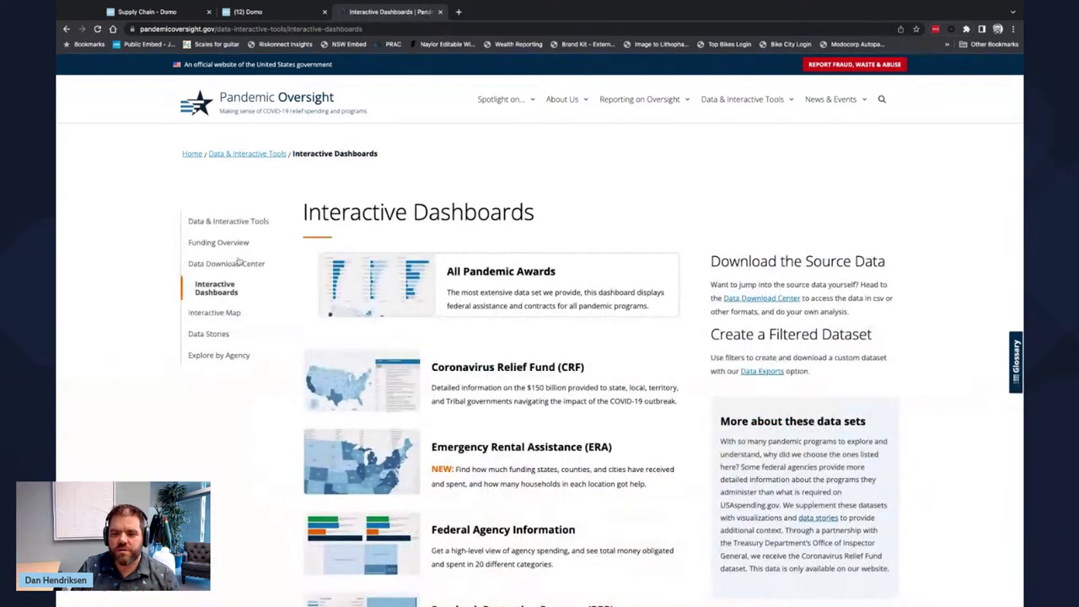
{"action": "left_click", "coordinate": [430, 318]}
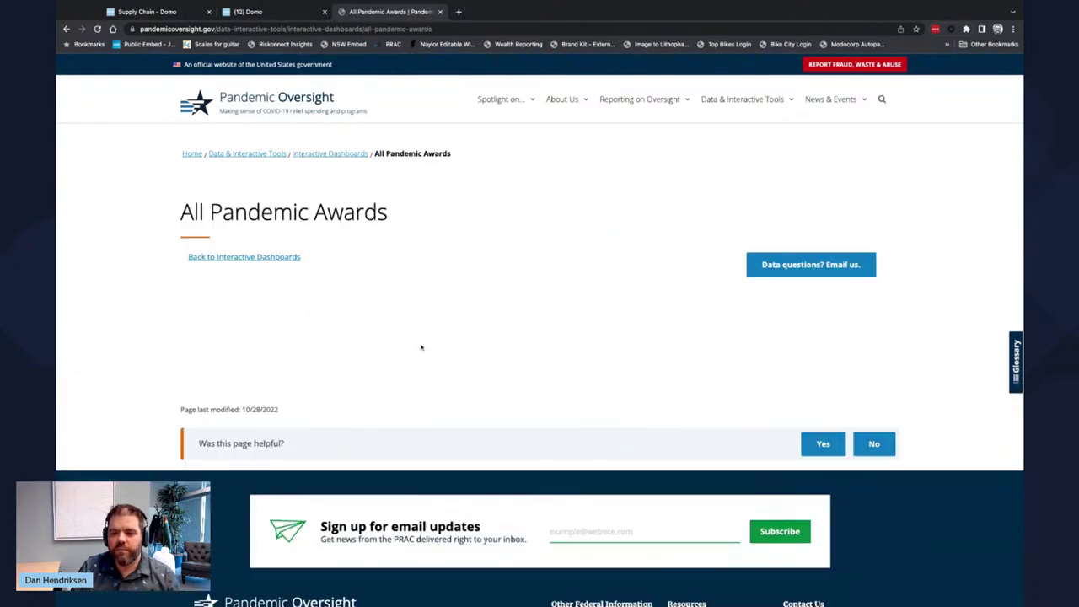
{"action": "scroll", "coordinate": [385, 348], "scroll_direction": "down", "scroll_amount": 2}
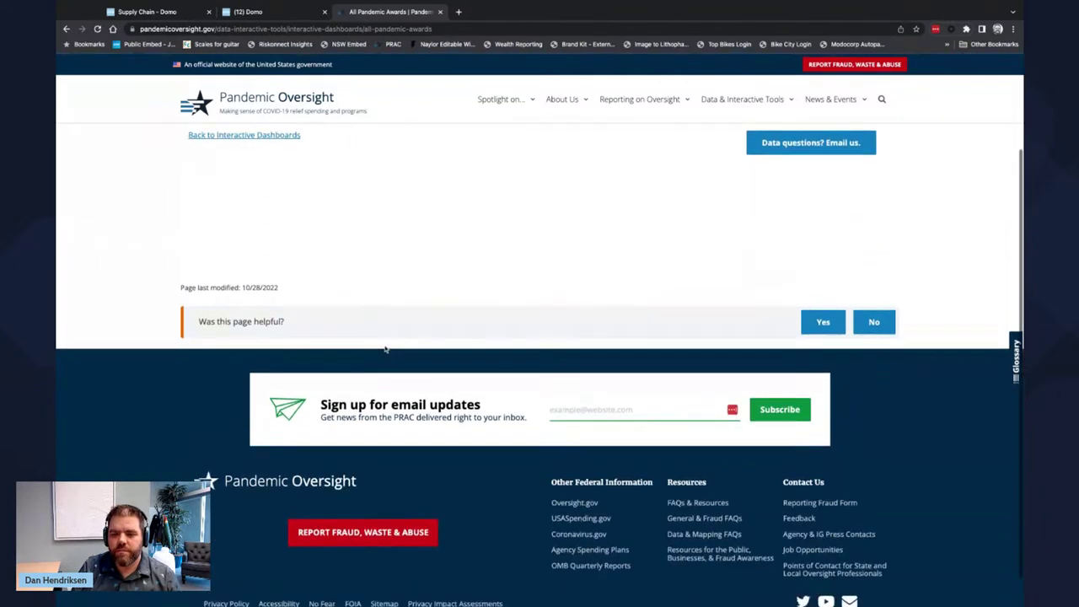
{"action": "scroll", "coordinate": [171, 414], "scroll_direction": "up", "scroll_amount": 2}
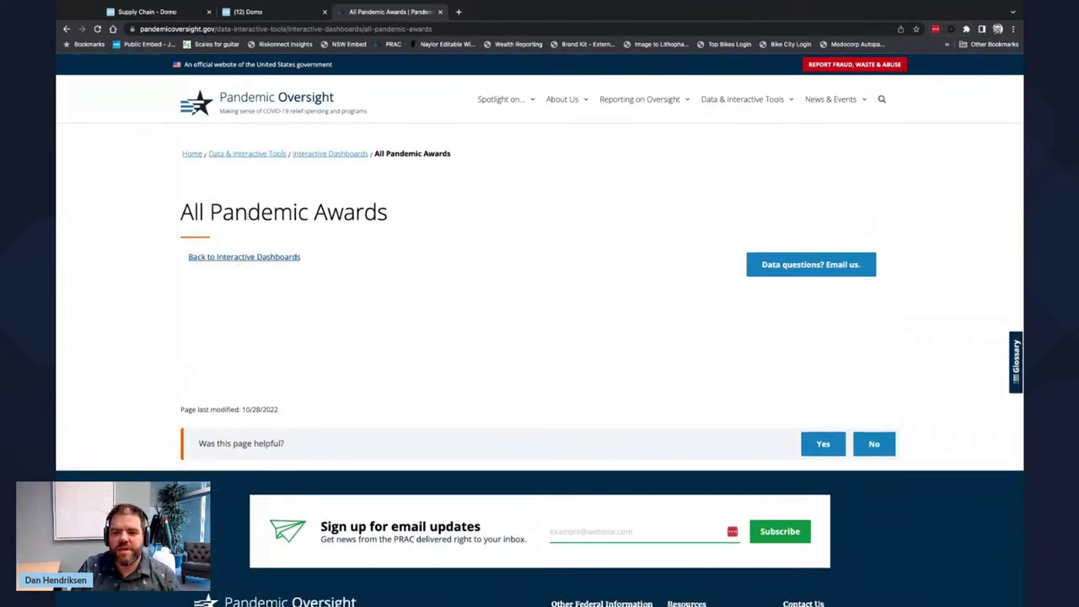
{"action": "left_click", "coordinate": [247, 259]}
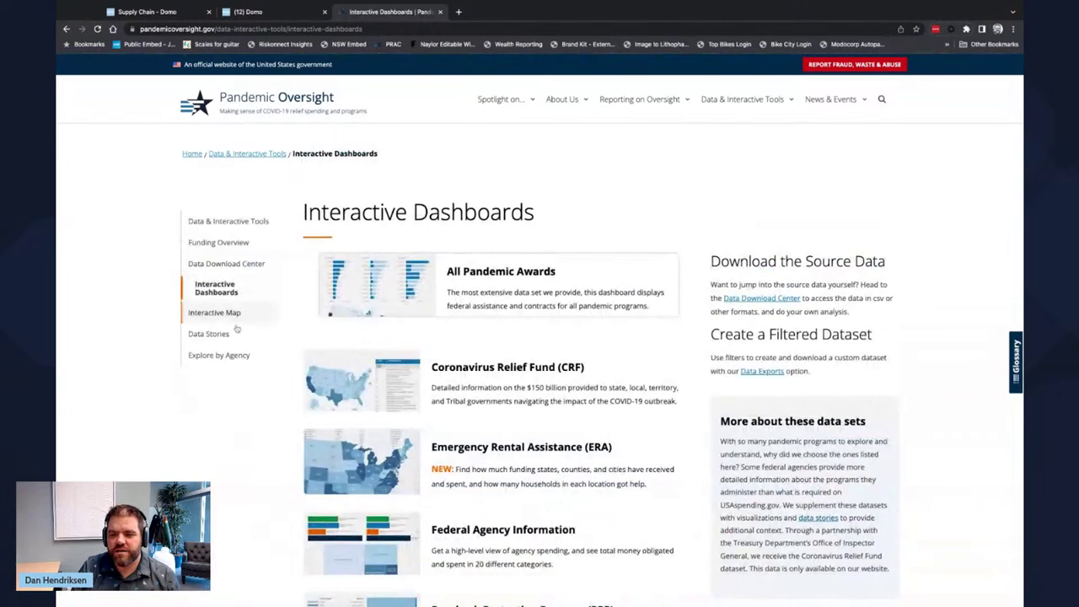
- View the Interactive Map, follow breadcrumbs to Home, then return to the Supply Chain dashboard
{"action": "left_click", "coordinate": [231, 314]}
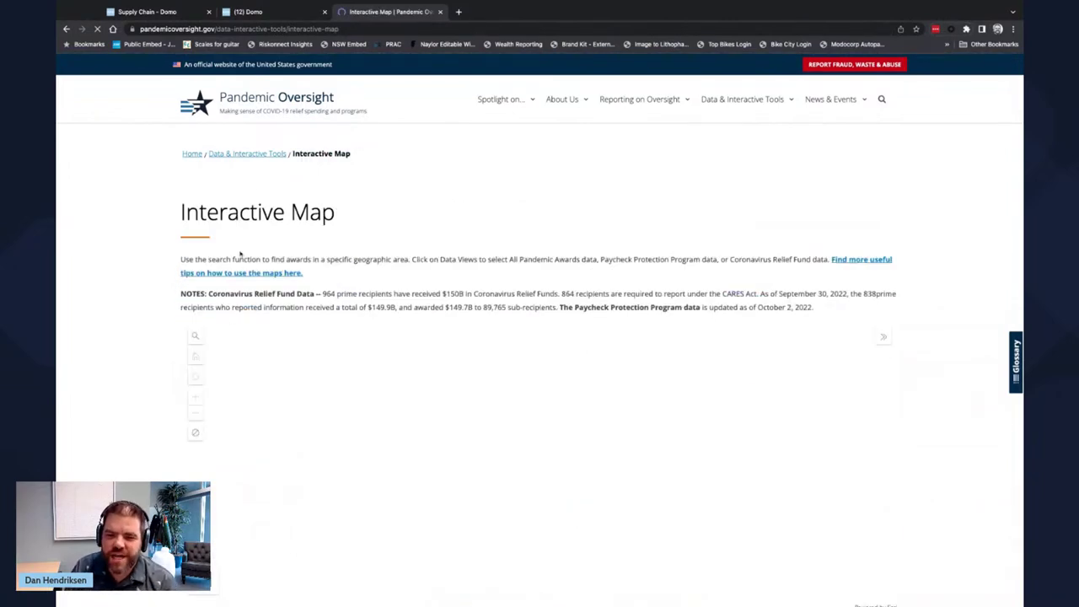
{"action": "left_click", "coordinate": [258, 155]}
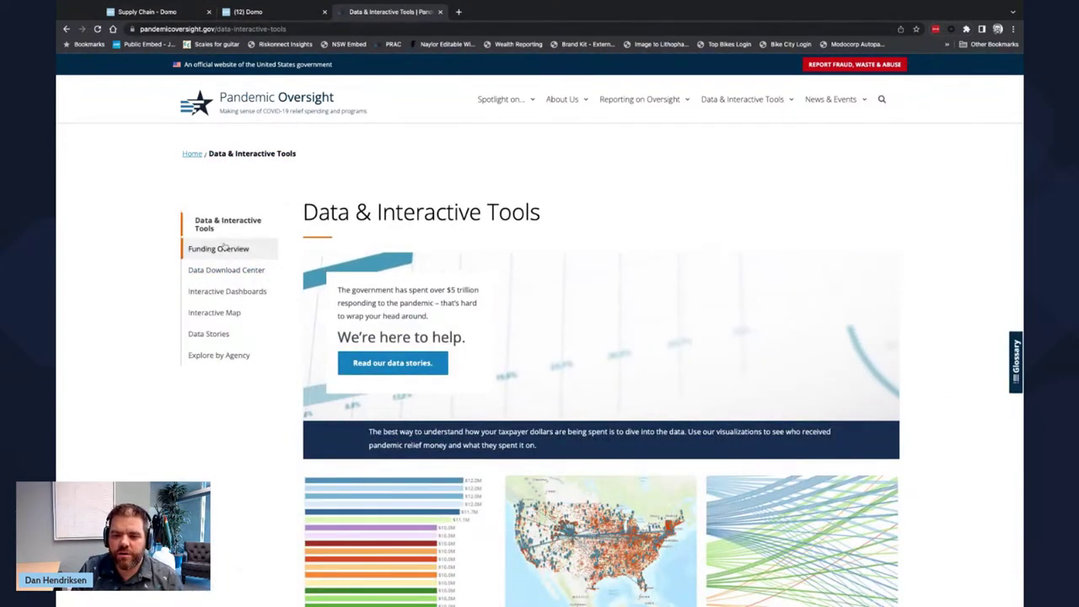
{"action": "left_click", "coordinate": [192, 153]}
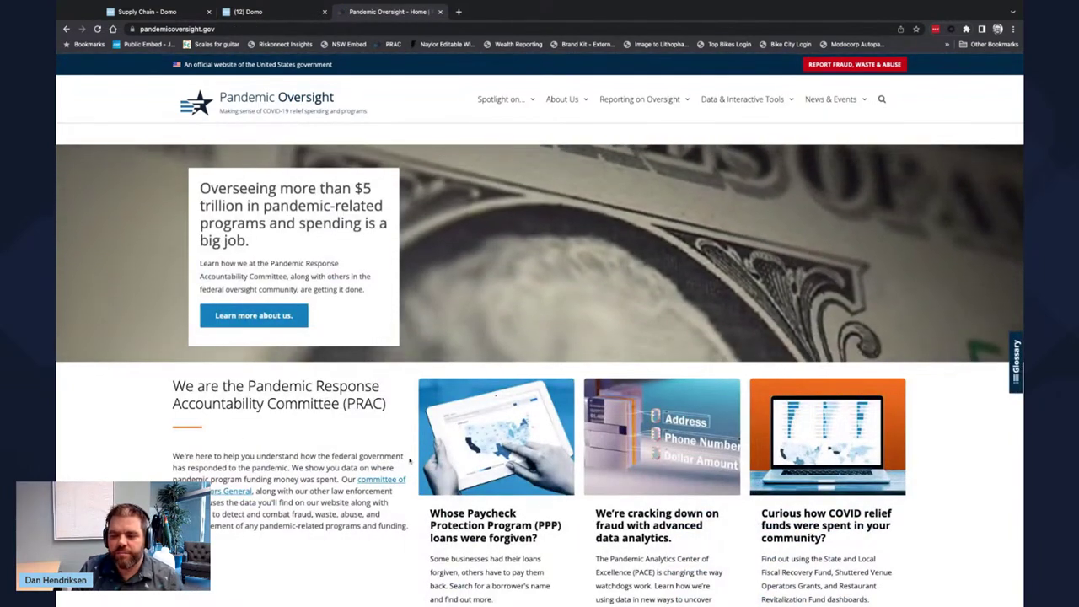
{"action": "left_click", "coordinate": [169, 14]}
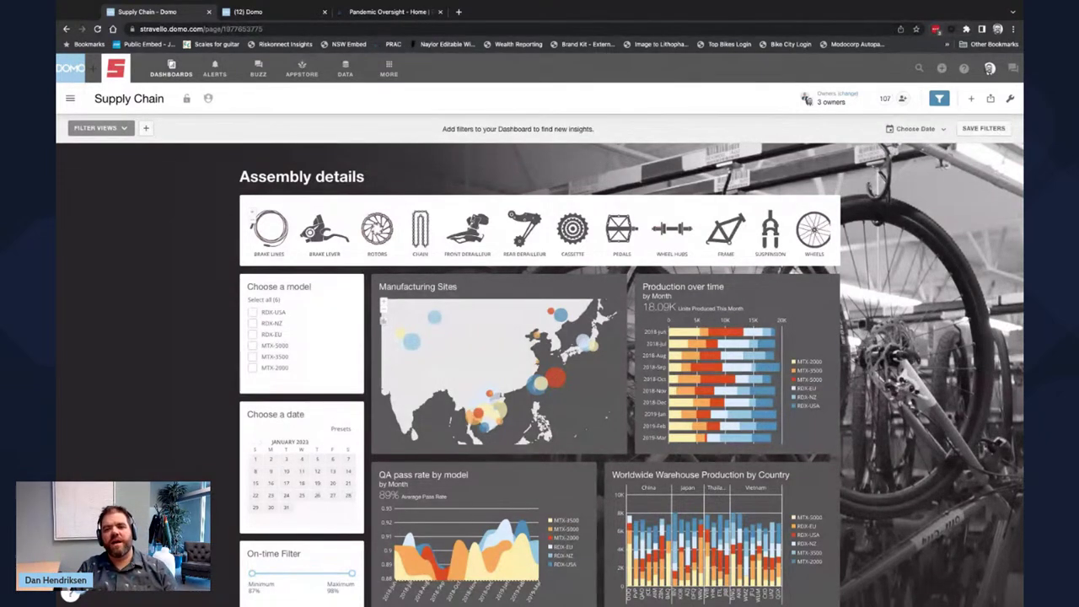
{"action": "left_click", "coordinate": [459, 12]}
{"action": "type", "text": "www.stravello.com"}
{"action": "key", "text": "Return"}
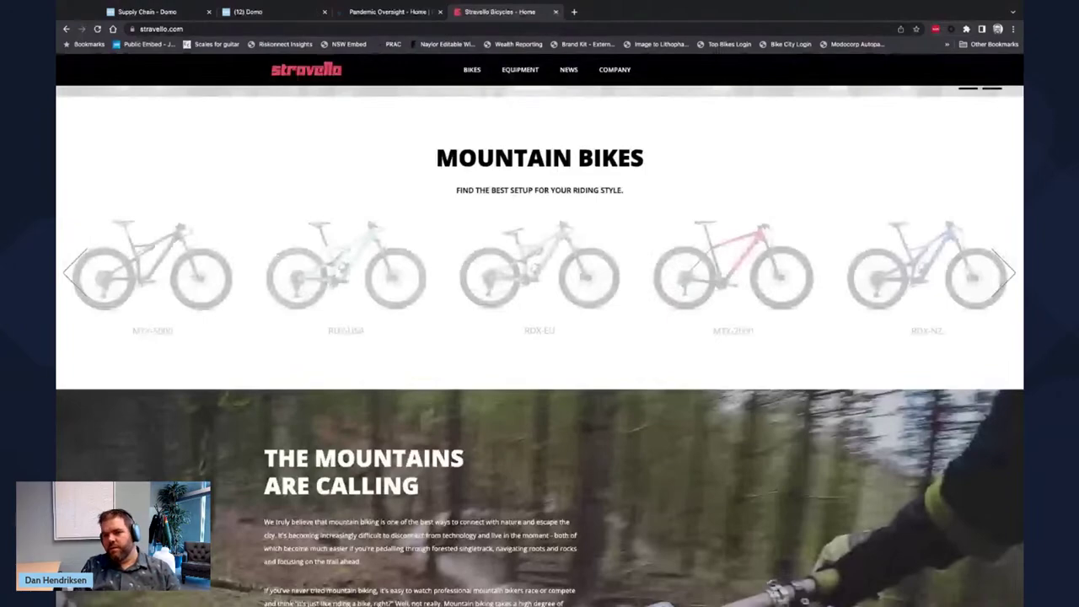
{"action": "scroll", "coordinate": [590, 253], "scroll_direction": "up", "scroll_amount": 3}
{"action": "mouse_move", "coordinate": [615, 69]}
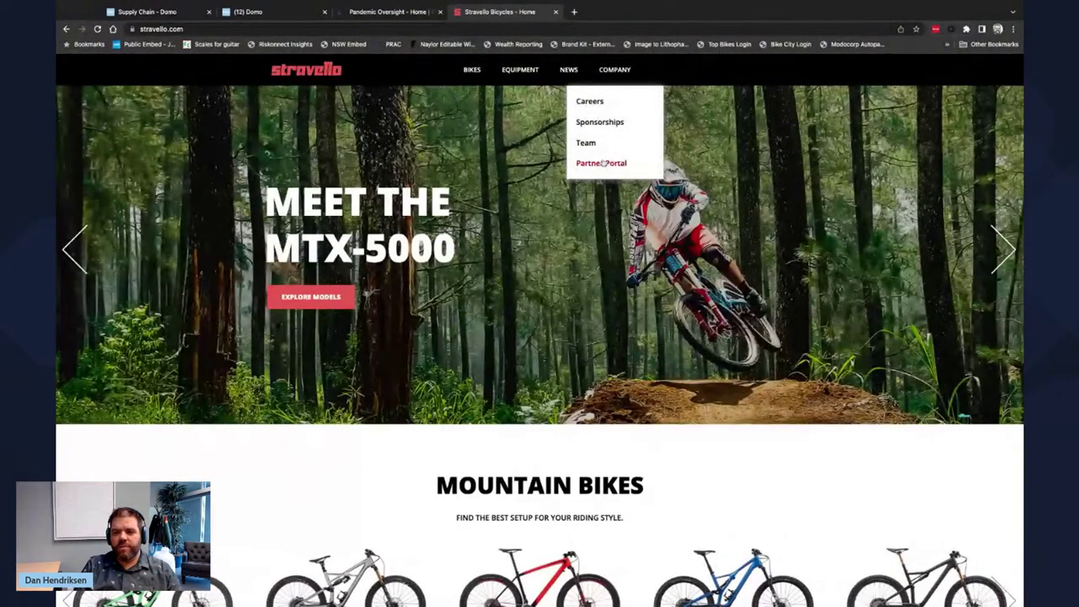
{"action": "left_click", "coordinate": [597, 161]}
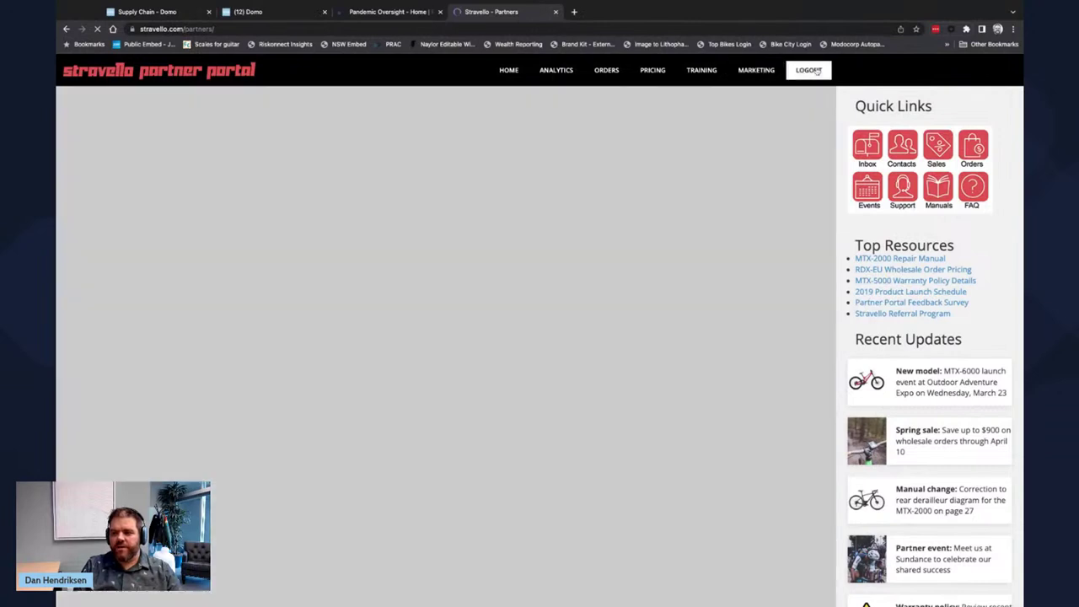
- Sign out, then log in to the portal with the partner's e-mail and password
{"action": "left_click", "coordinate": [814, 70]}
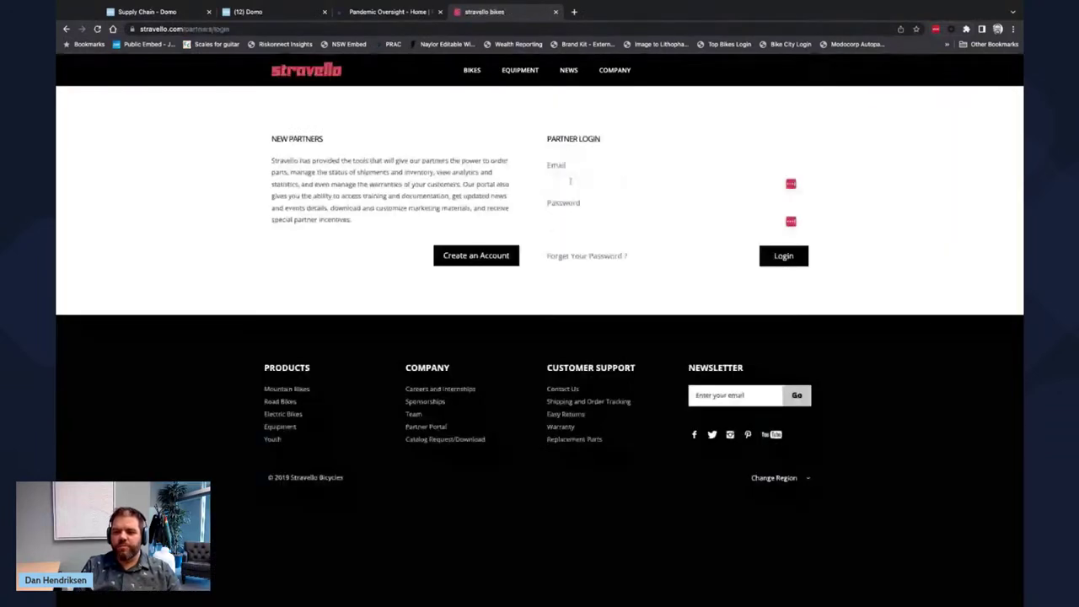
{"action": "key", "text": "Tab"}
{"action": "type", "text": "•••••••••"}
{"action": "key", "text": "Return"}
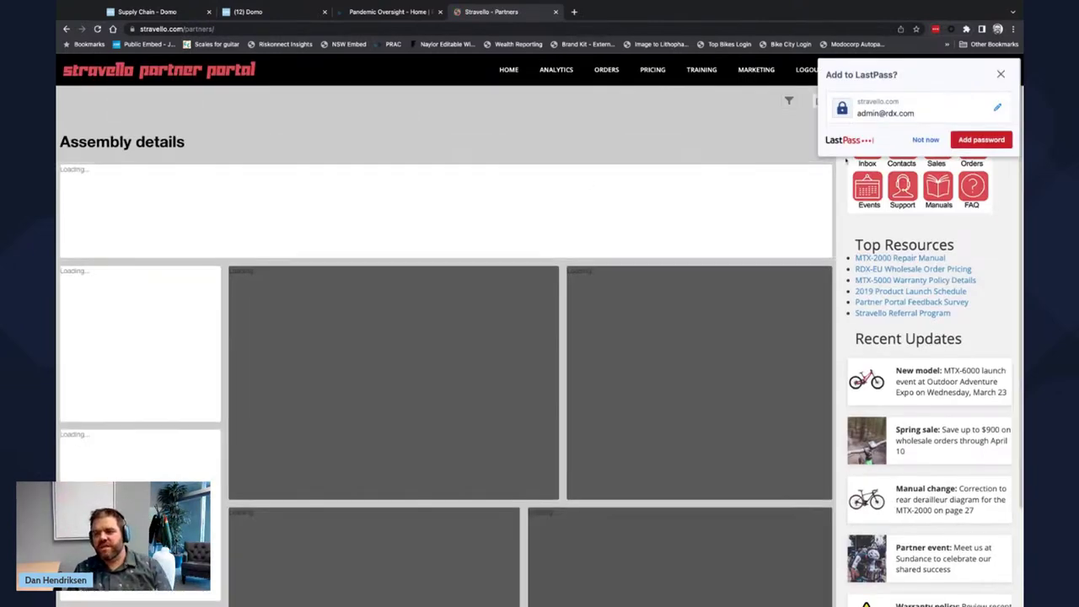
{"action": "left_click", "coordinate": [925, 141]}
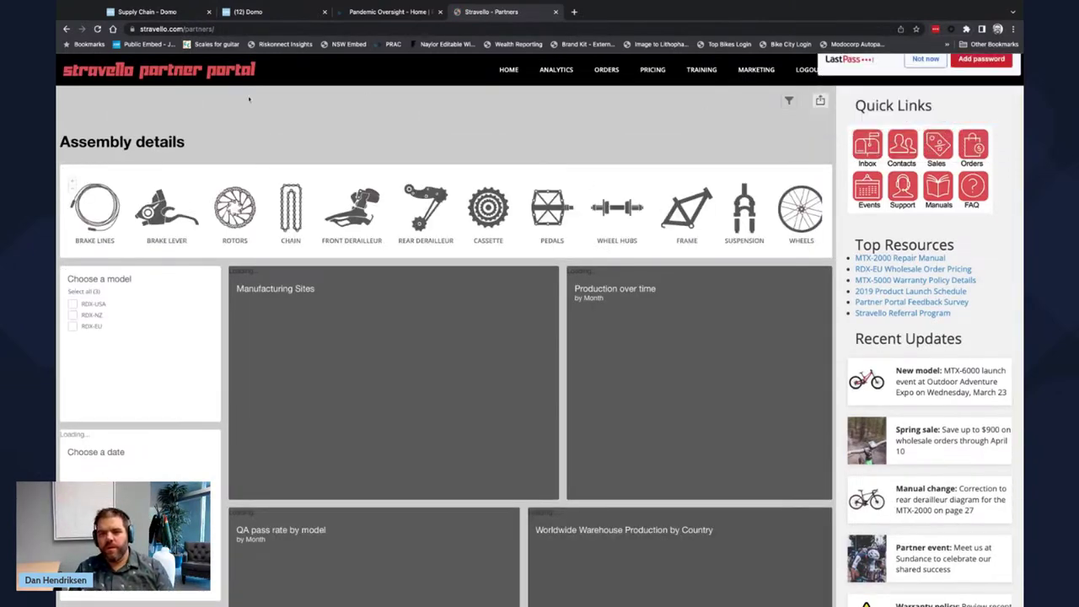
{"action": "left_click", "coordinate": [150, 7]}
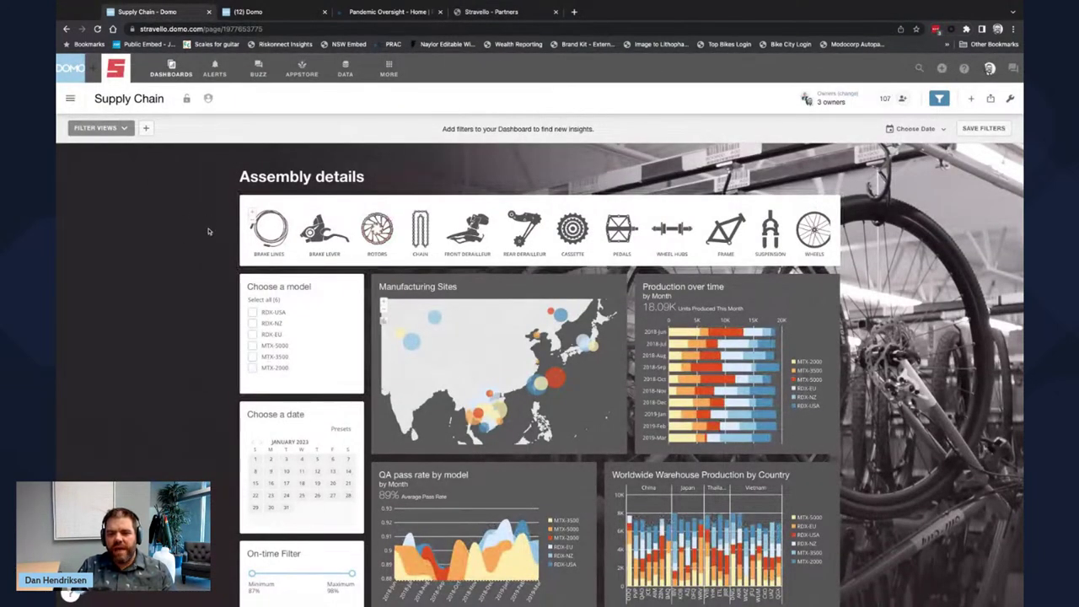
{"action": "left_click", "coordinate": [485, 12]}
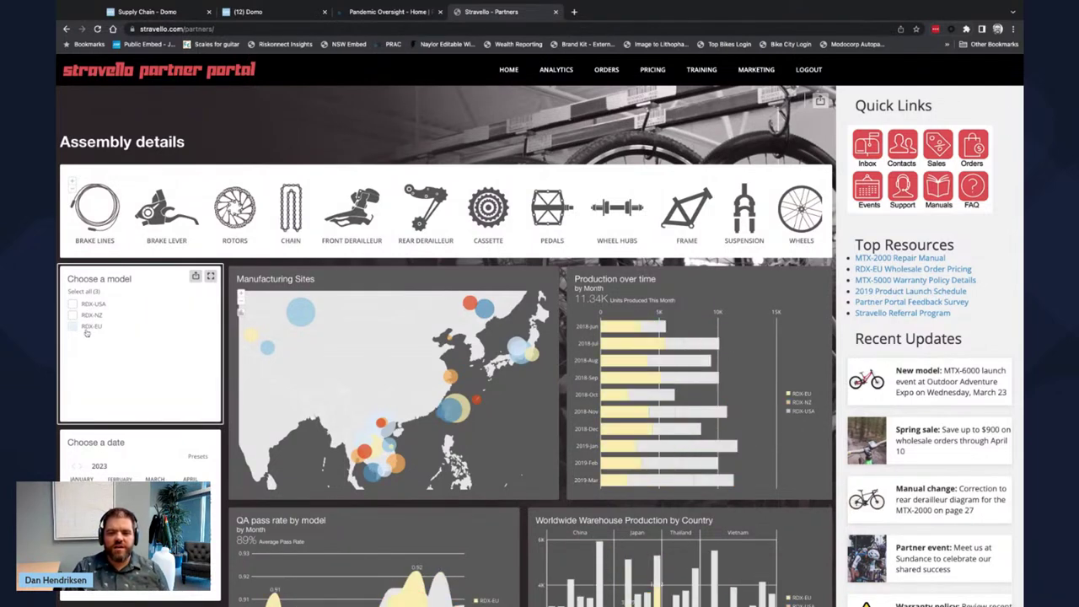
{"action": "left_click", "coordinate": [166, 11]}
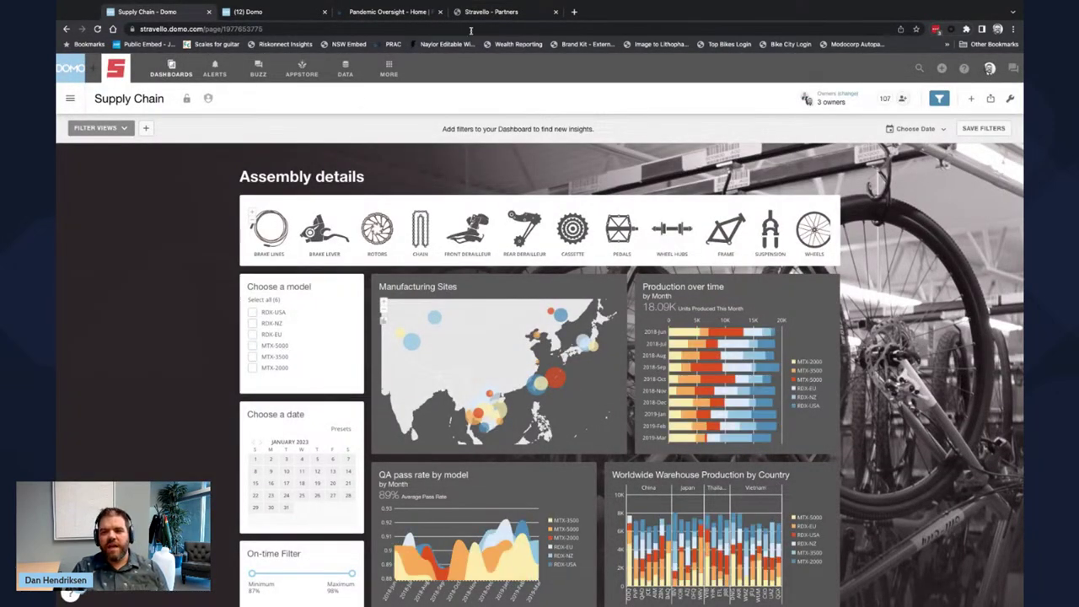
{"action": "left_click", "coordinate": [489, 14]}
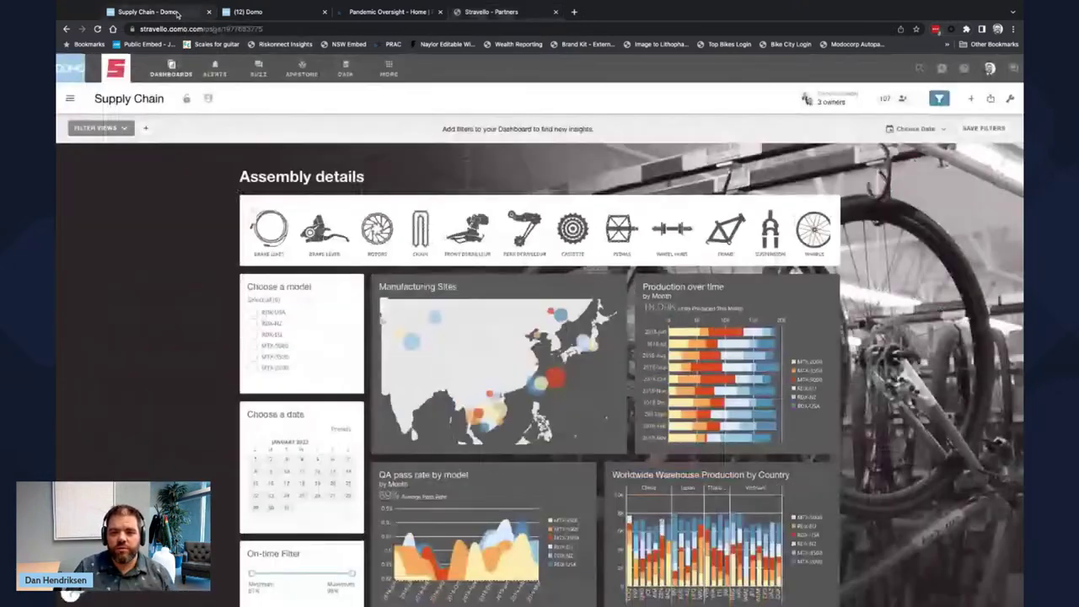
- Edit the Supply Chain dashboard, move the Manufacturing Sites card, and save the layout
{"action": "left_click", "coordinate": [179, 14]}
{"action": "left_click", "coordinate": [1009, 99]}
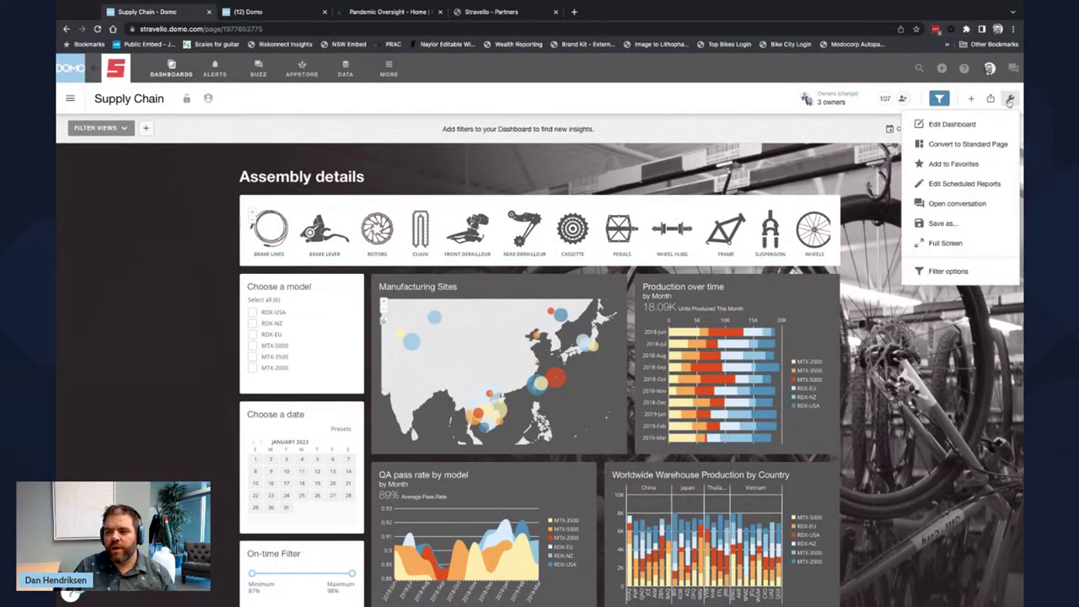
{"action": "left_click", "coordinate": [952, 126]}
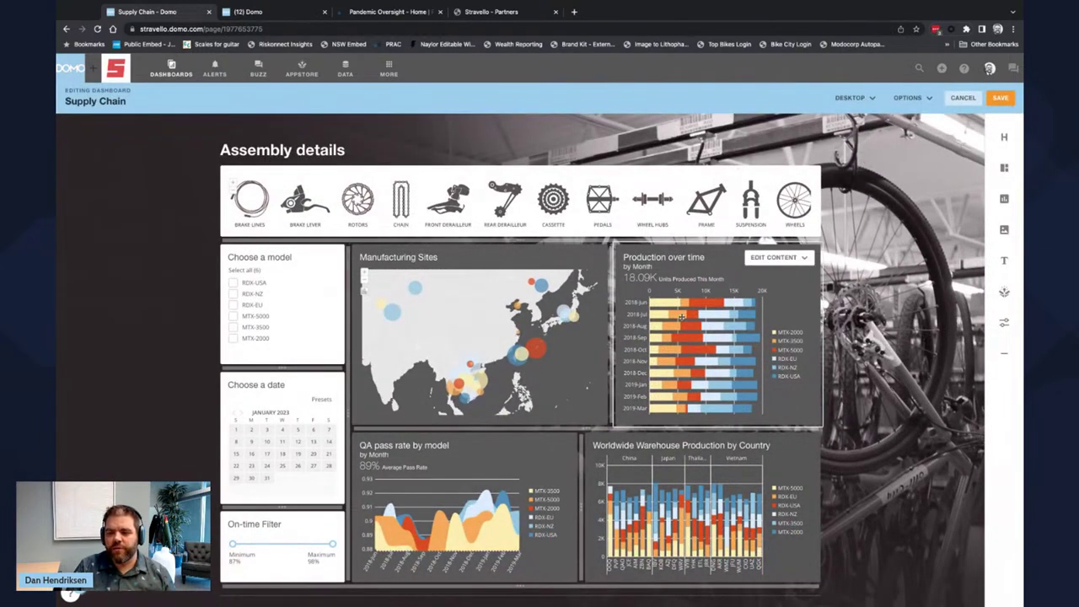
{"action": "left_click_drag", "start_coordinate": [479, 332], "coordinate": [478, 332]}
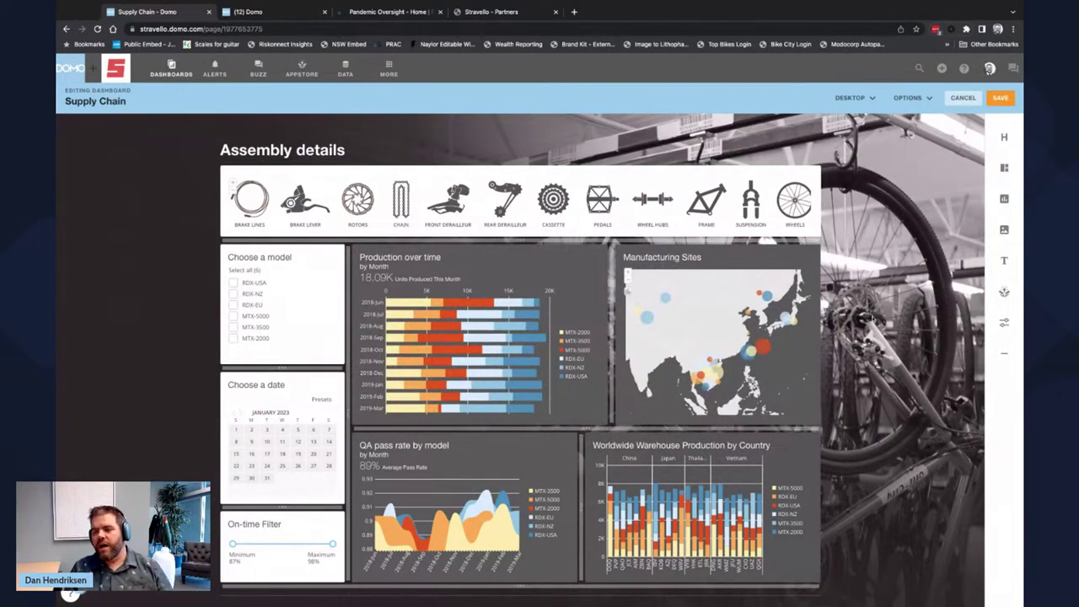
{"action": "left_click", "coordinate": [999, 98]}
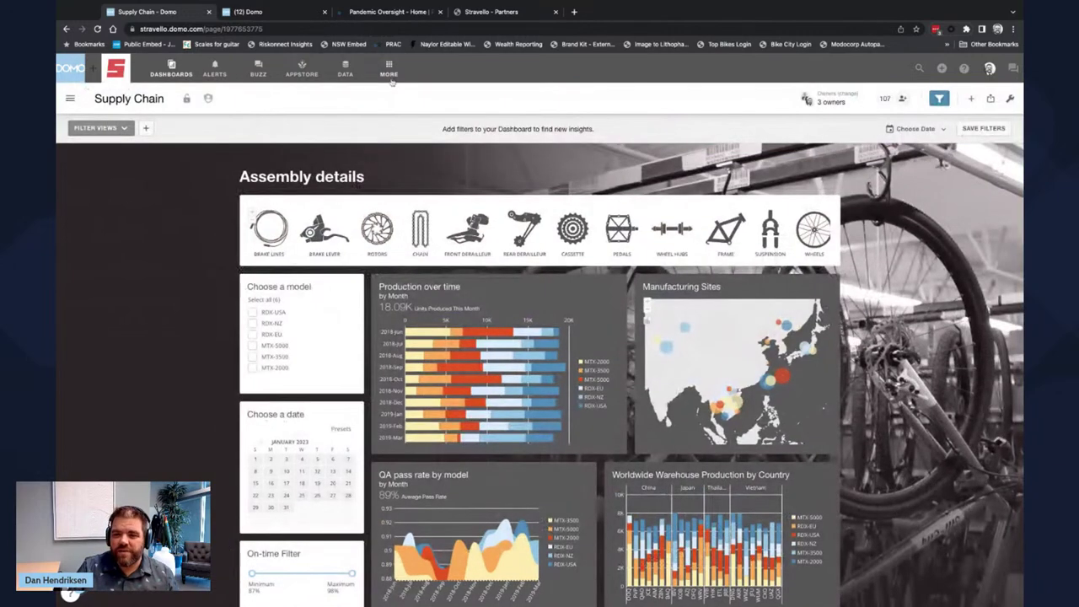
- In Admin > Brand Kit Chart Colors, switch the palette in use to CARTO Antique
{"action": "left_click", "coordinate": [389, 68]}
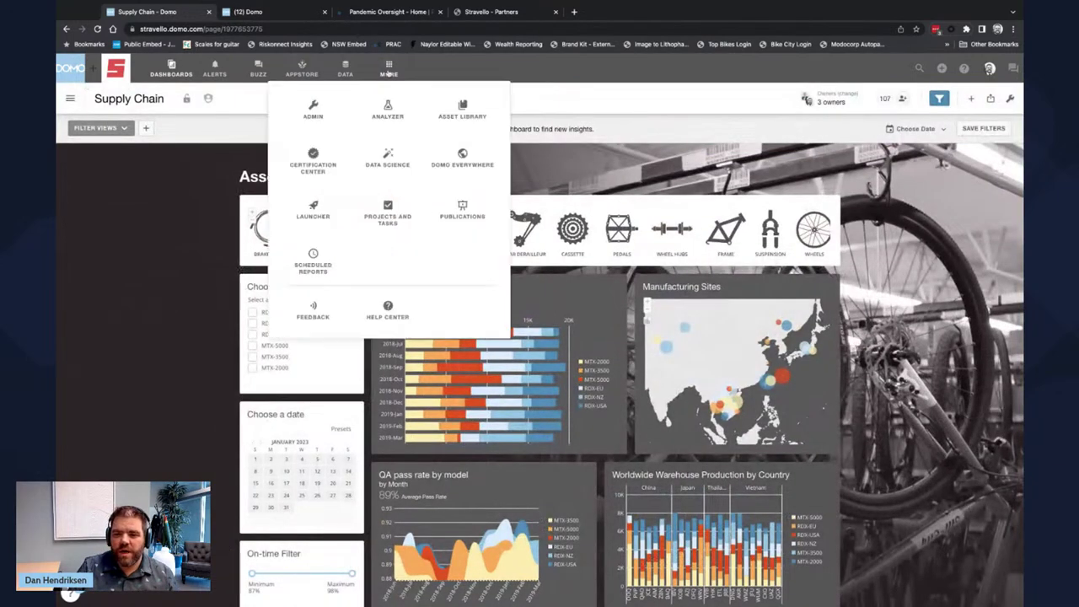
{"action": "left_click", "coordinate": [314, 112]}
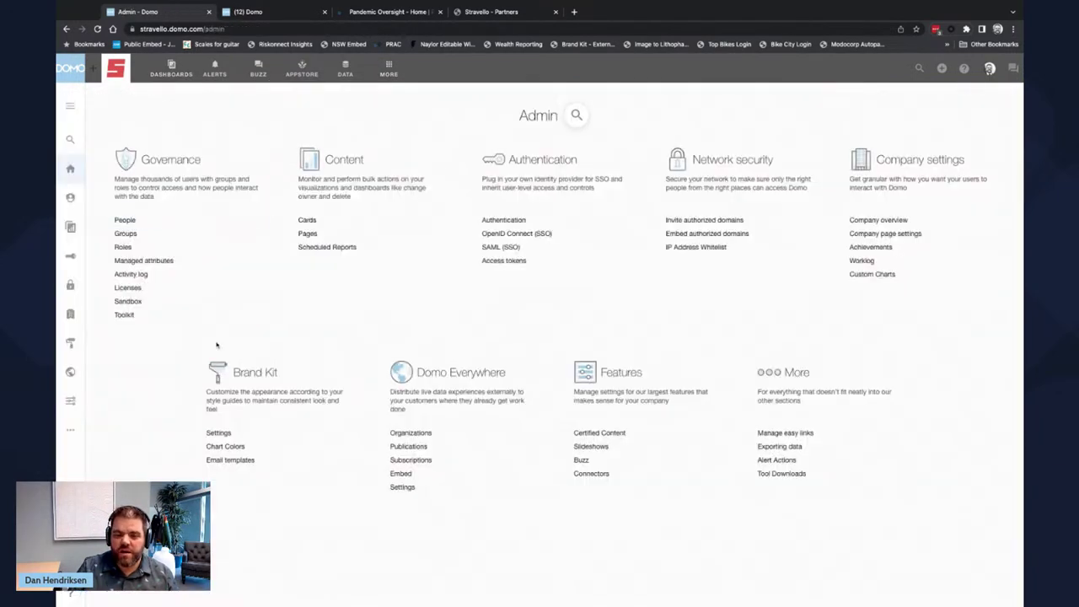
{"action": "left_click", "coordinate": [221, 433]}
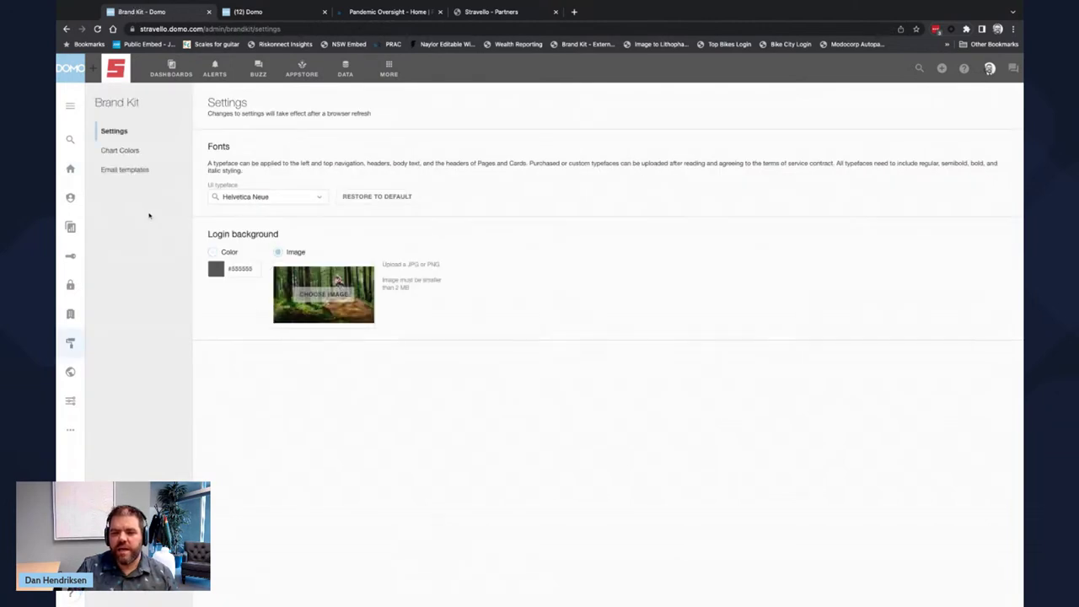
{"action": "left_click", "coordinate": [126, 150]}
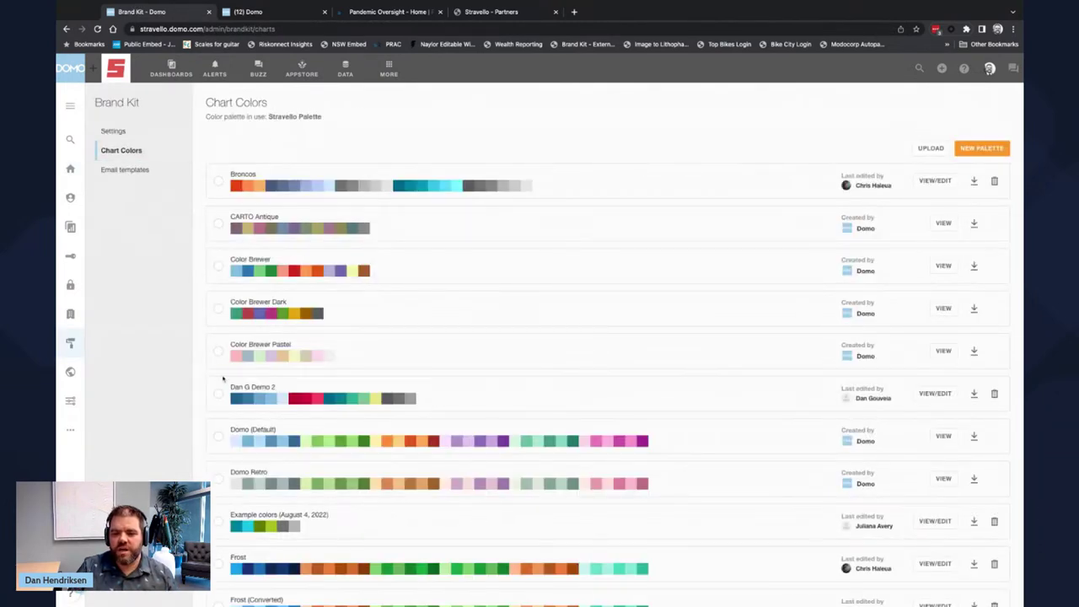
{"action": "scroll", "coordinate": [222, 371], "scroll_direction": "down", "scroll_amount": 2}
{"action": "scroll", "coordinate": [224, 361], "scroll_direction": "up", "scroll_amount": 2}
{"action": "left_click", "coordinate": [218, 181]}
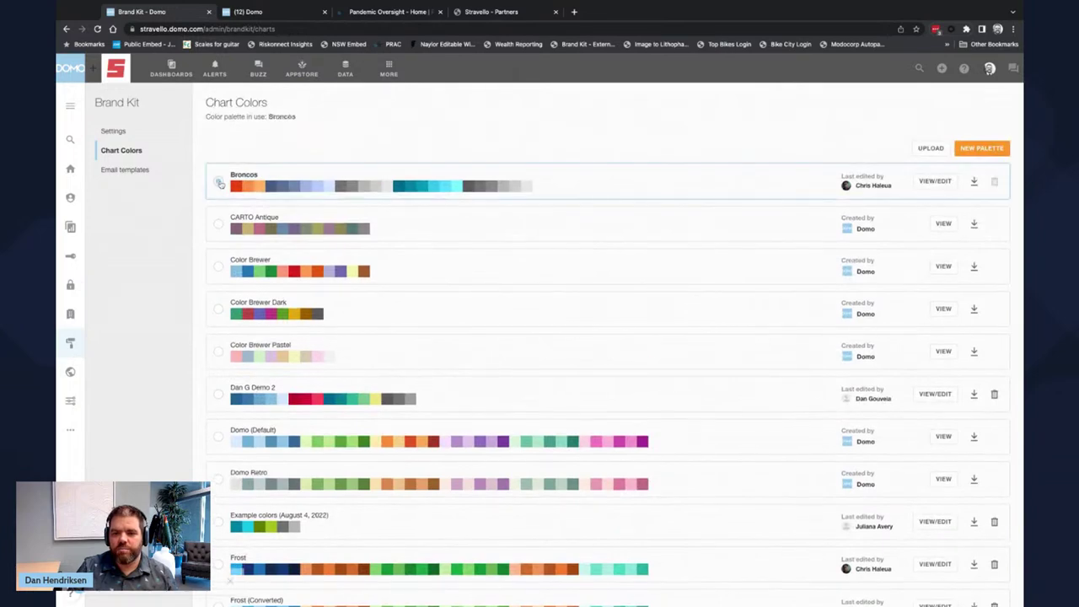
{"action": "left_click", "coordinate": [218, 226]}
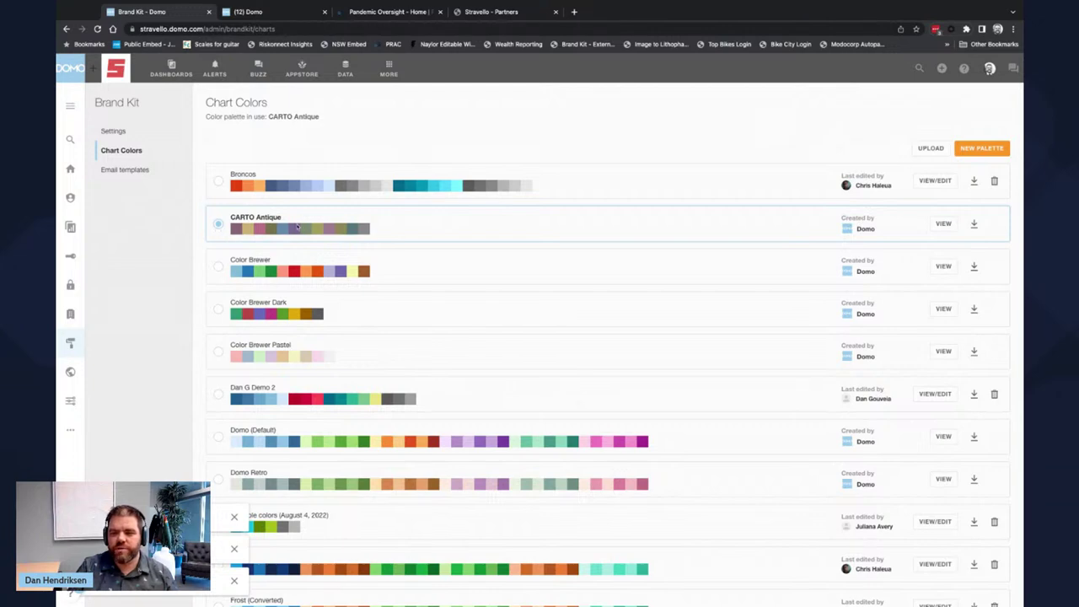
- Reload the Stravello partner portal to show the dashboard in the new colours
{"action": "left_click", "coordinate": [489, 11]}
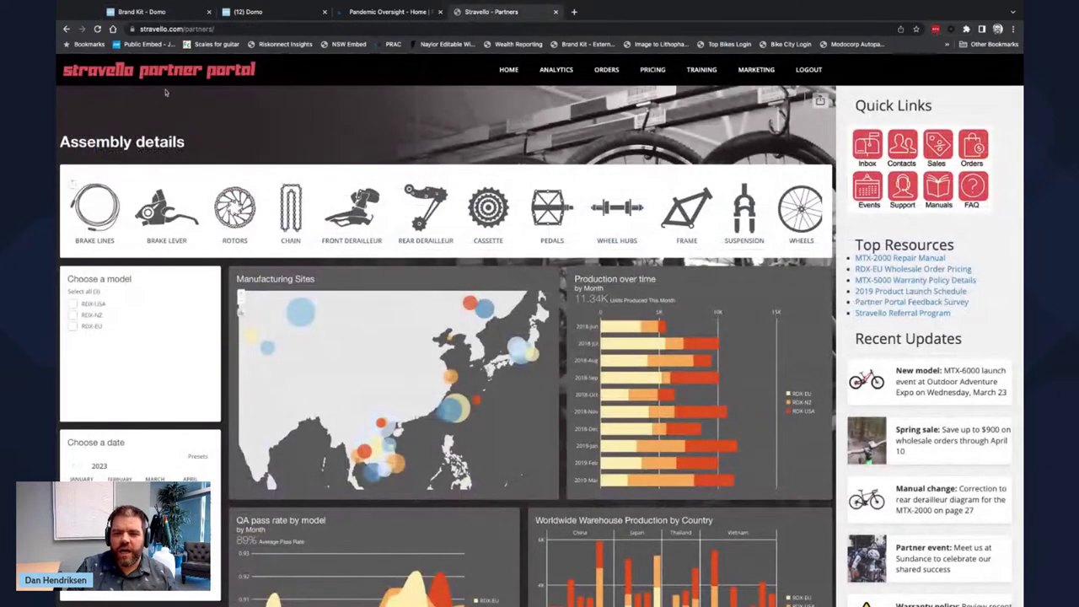
{"action": "left_click", "coordinate": [98, 30]}
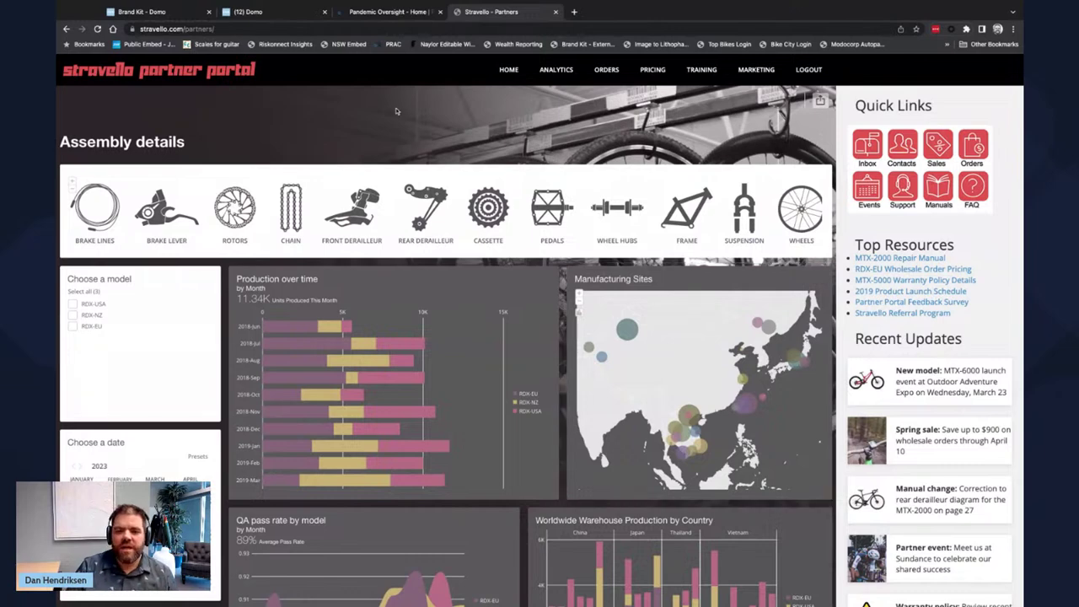
- Return to the Brand Kit chart colour palettes and scroll through the list
{"action": "left_click", "coordinate": [170, 12]}
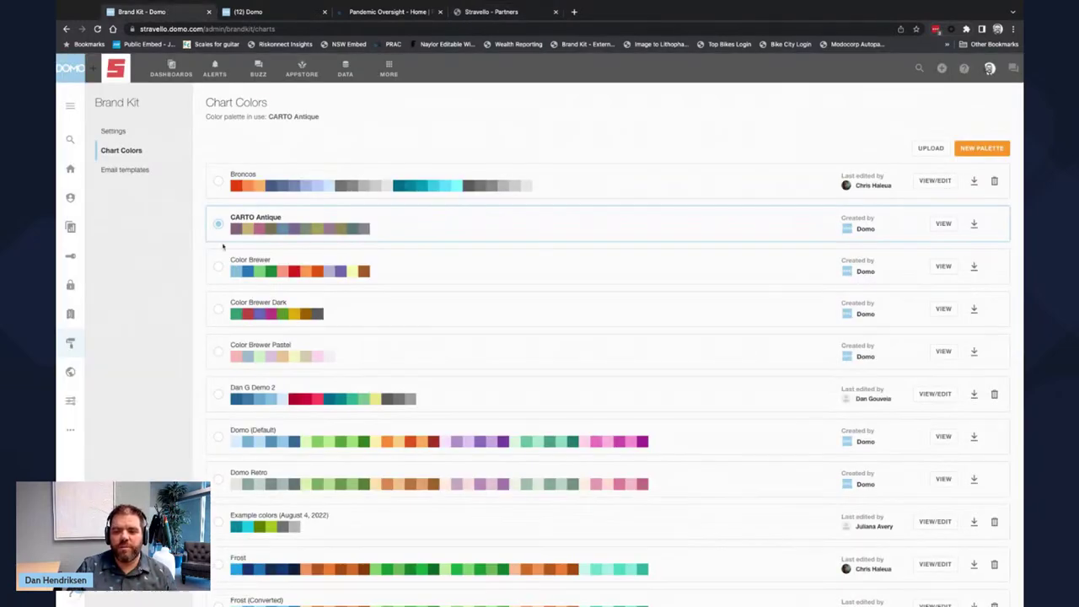
{"action": "scroll", "coordinate": [221, 431], "scroll_direction": "down", "scroll_amount": 1}
{"action": "scroll", "coordinate": [221, 432], "scroll_direction": "down", "scroll_amount": 5}
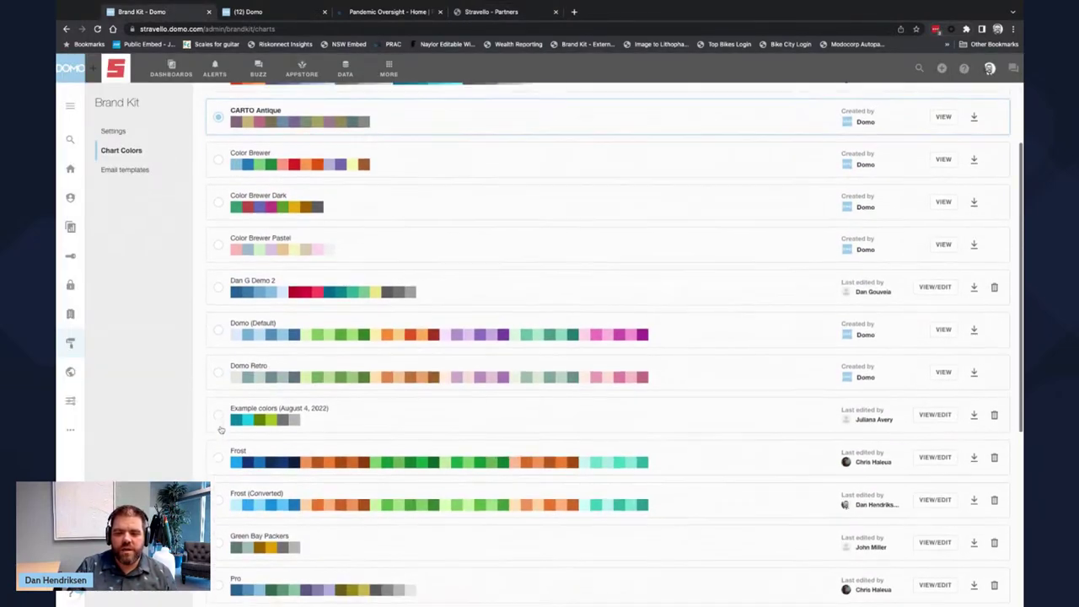
{"action": "scroll", "coordinate": [215, 445], "scroll_direction": "down", "scroll_amount": 1}
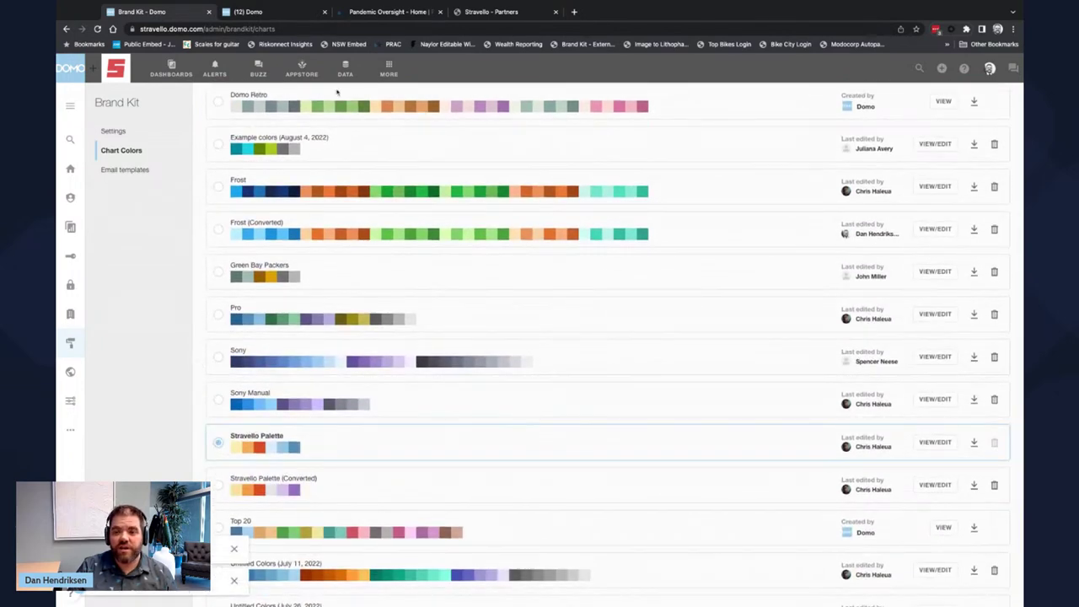
- Drag Manufacturing Sites left of Production over time on Supply Chain and save the layout
{"action": "left_click", "coordinate": [171, 71]}
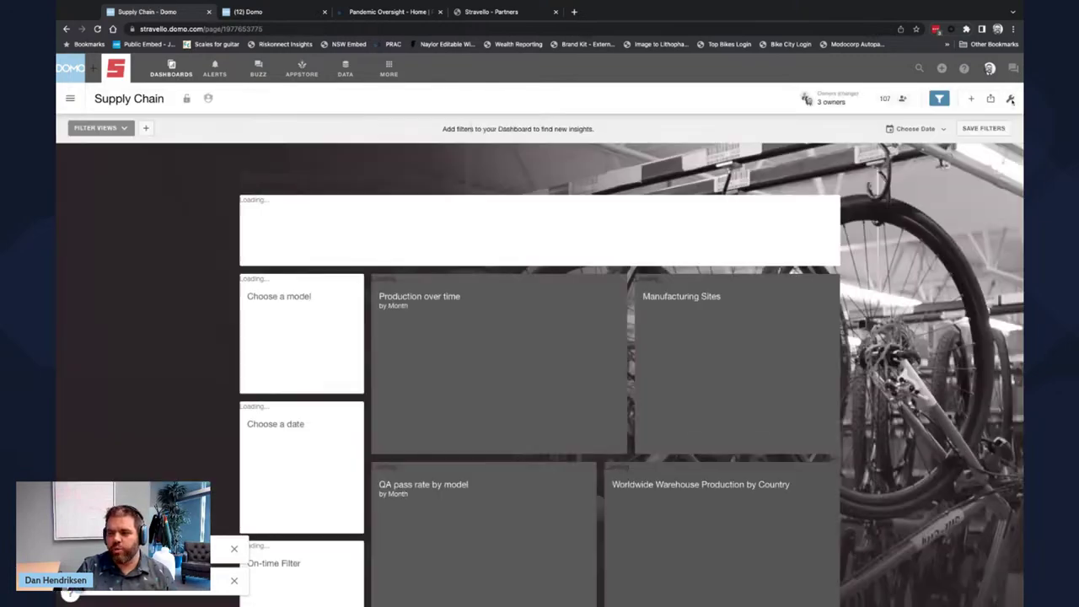
{"action": "left_click", "coordinate": [1011, 99]}
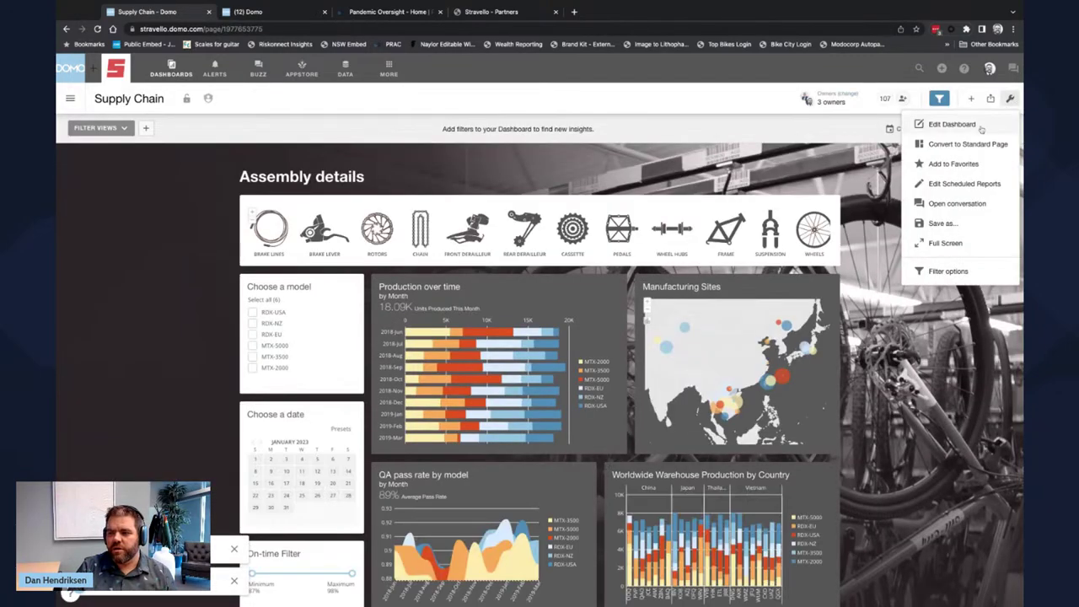
{"action": "left_click", "coordinate": [983, 127]}
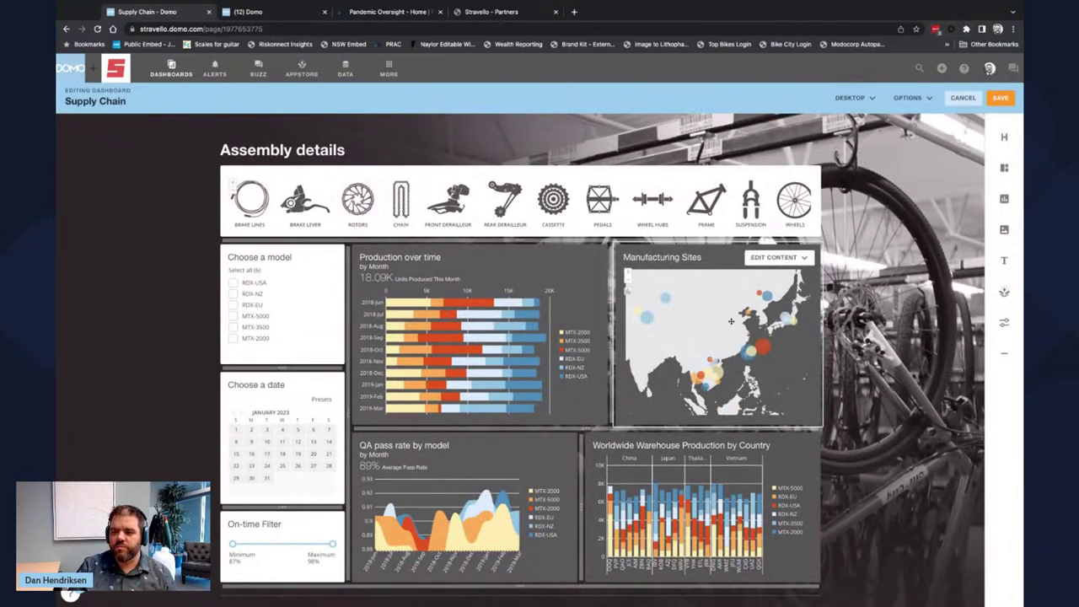
{"action": "left_click_drag", "start_coordinate": [737, 317], "coordinate": [517, 342]}
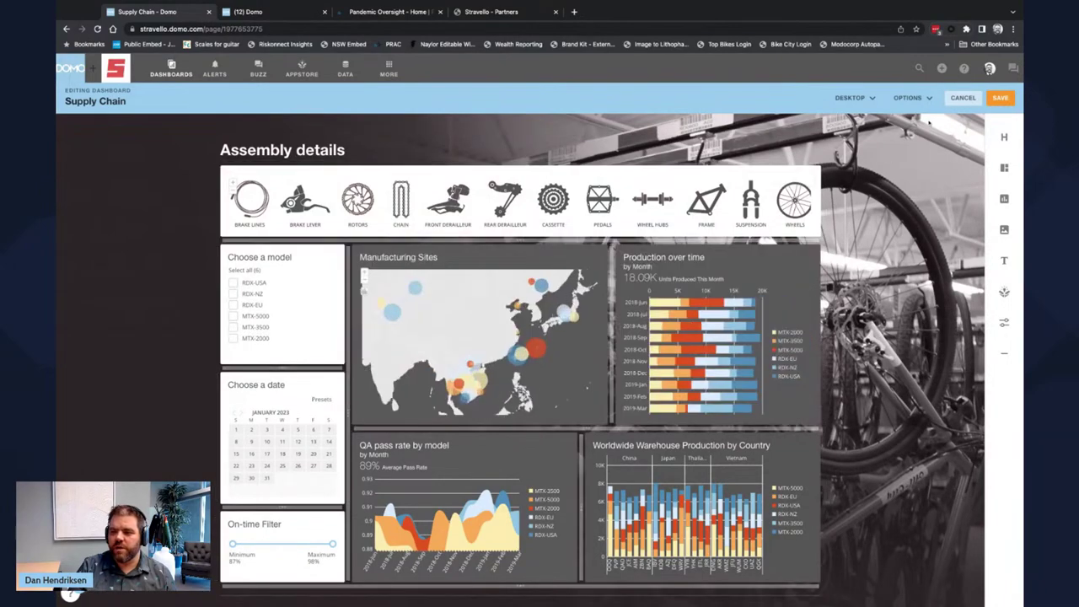
{"action": "left_click", "coordinate": [1000, 98]}
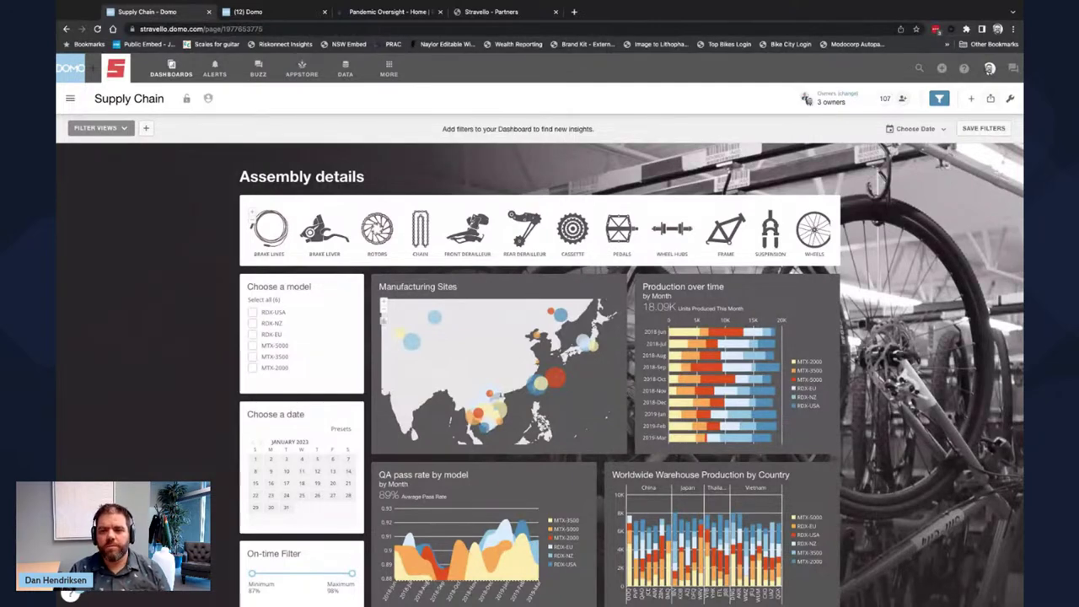
{"action": "left_click", "coordinate": [494, 13]}
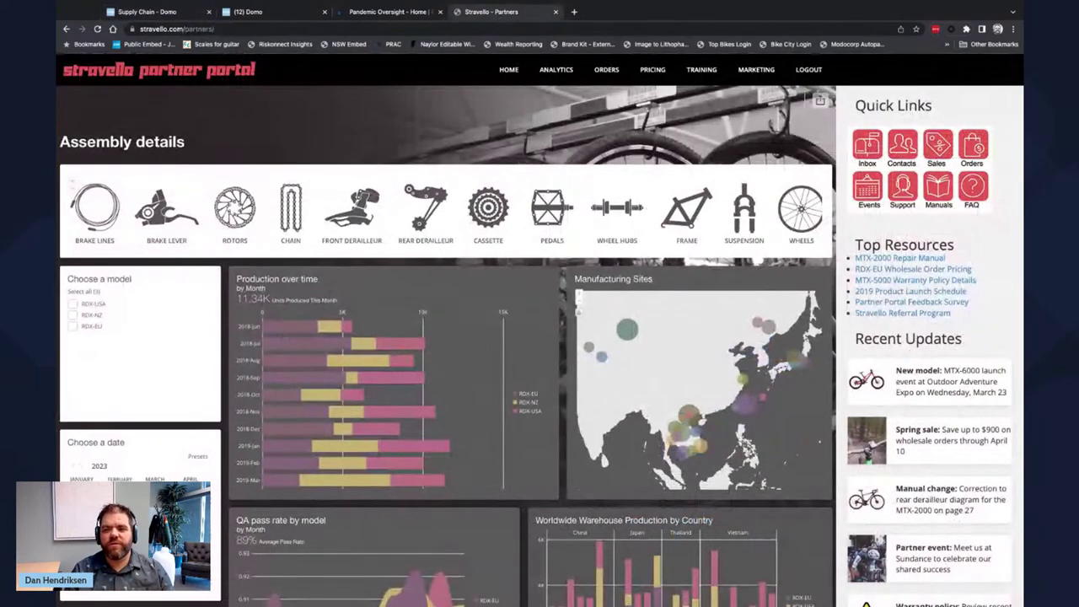
{"action": "left_click", "coordinate": [575, 12]}
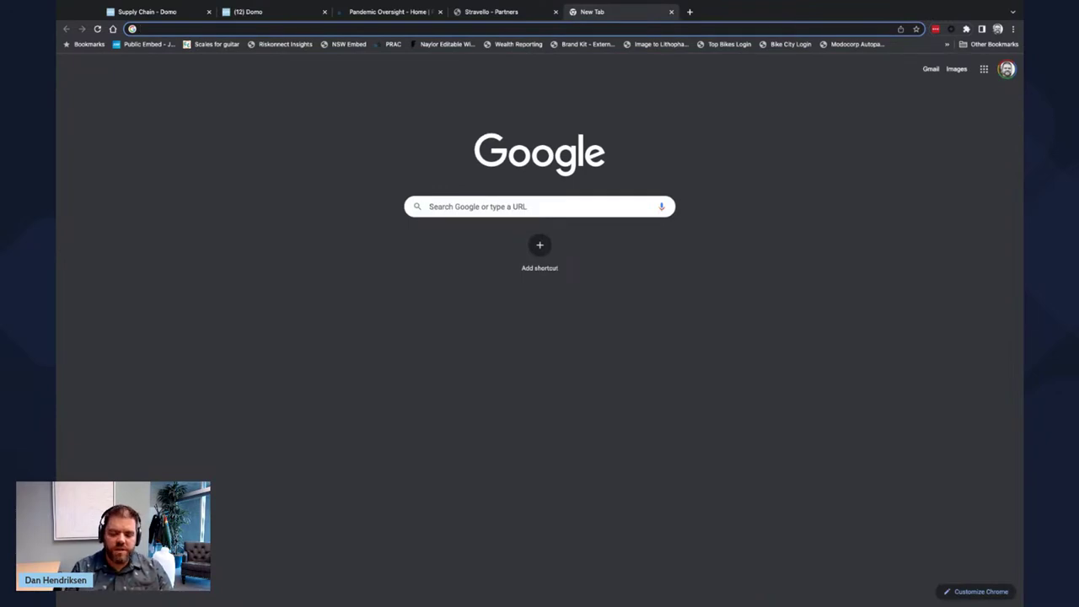
- Close the blank tab and reload the Stravello portal to show the updated layout
{"action": "type", "text": "repor"}
{"action": "key", "text": "BackSpace"}
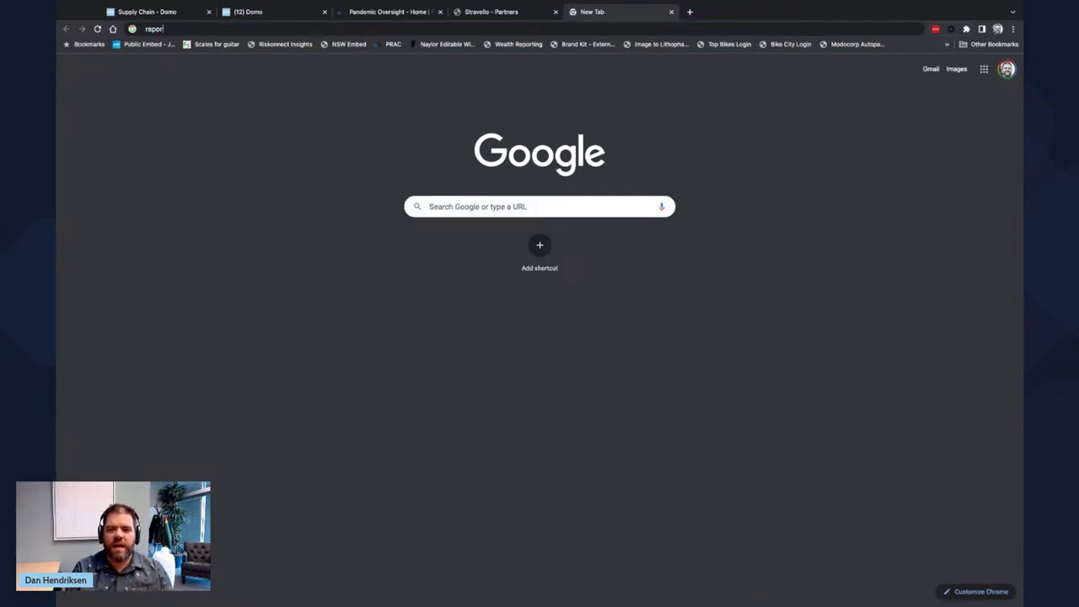
{"action": "left_click", "coordinate": [671, 12]}
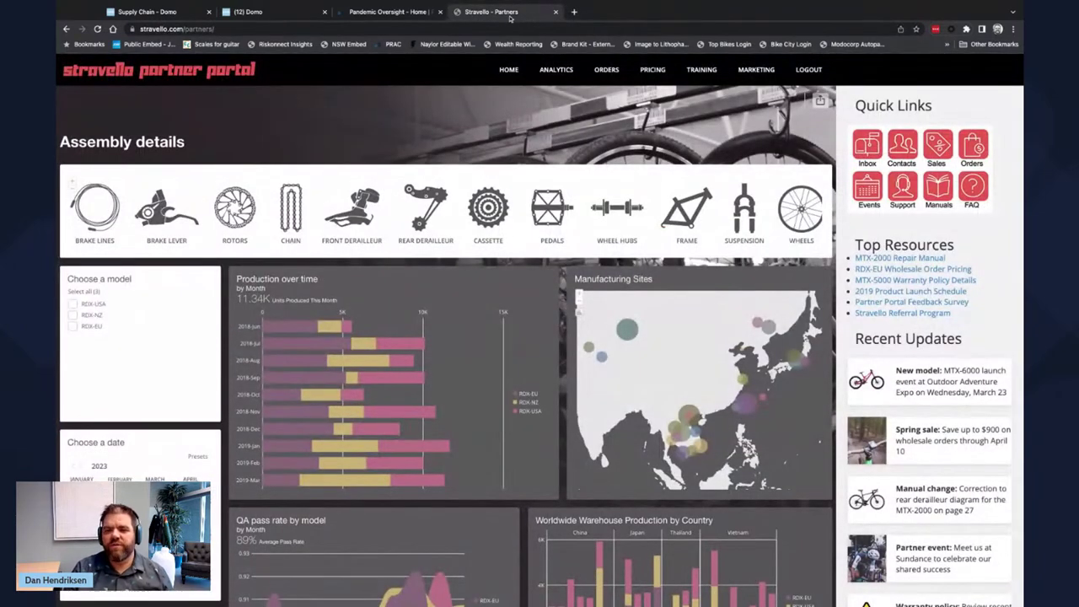
{"action": "mouse_move", "coordinate": [423, 230]}
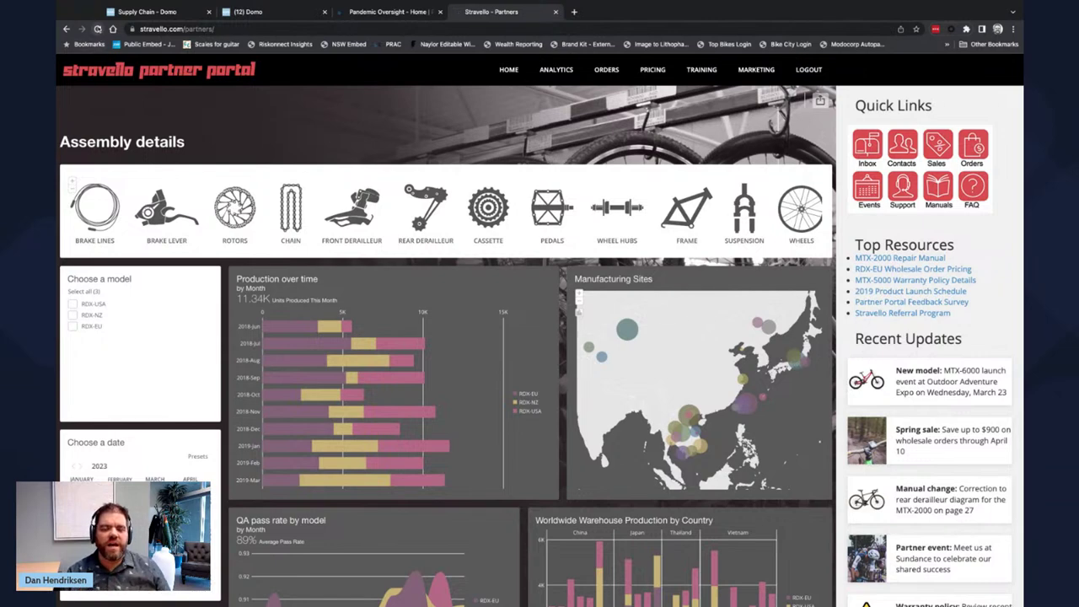
{"action": "left_click", "coordinate": [98, 29]}
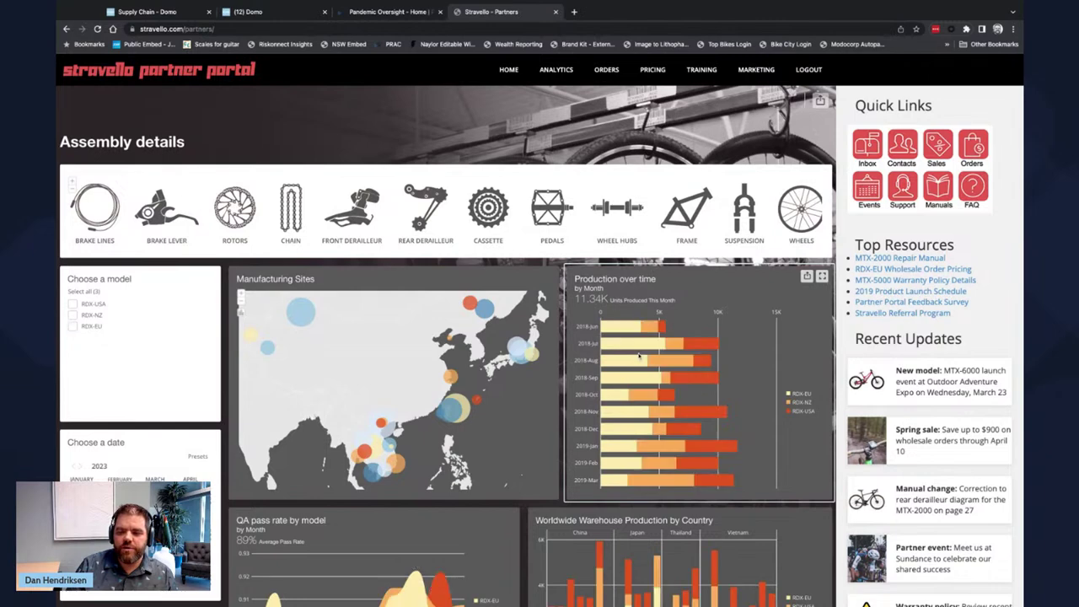
- Filter production to 2018-Aug–2018-Dec, clear it, then enlarge and close the Manufacturing Sites map
{"action": "left_click_drag", "start_coordinate": [639, 356], "coordinate": [675, 430]}
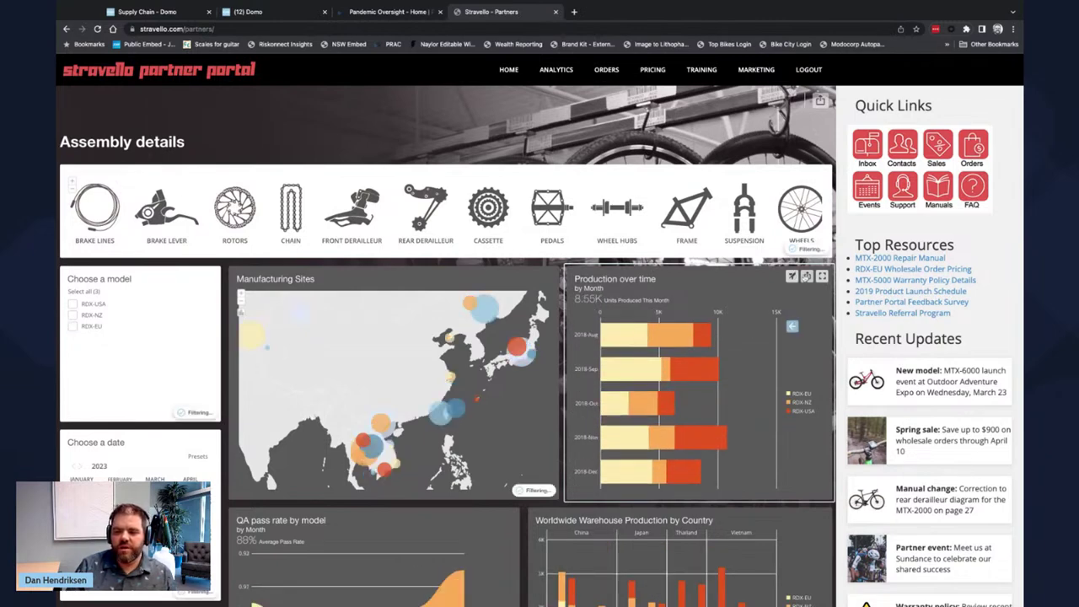
{"action": "left_click", "coordinate": [792, 326]}
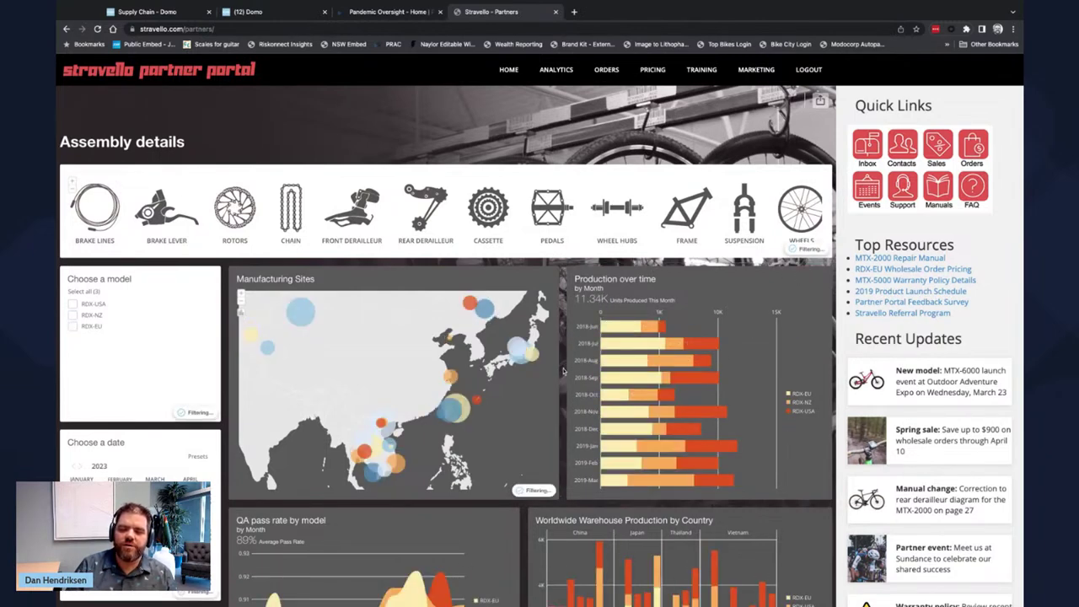
{"action": "scroll", "coordinate": [565, 381], "scroll_direction": "down", "scroll_amount": 1}
{"action": "scroll", "coordinate": [565, 382], "scroll_direction": "down", "scroll_amount": 4}
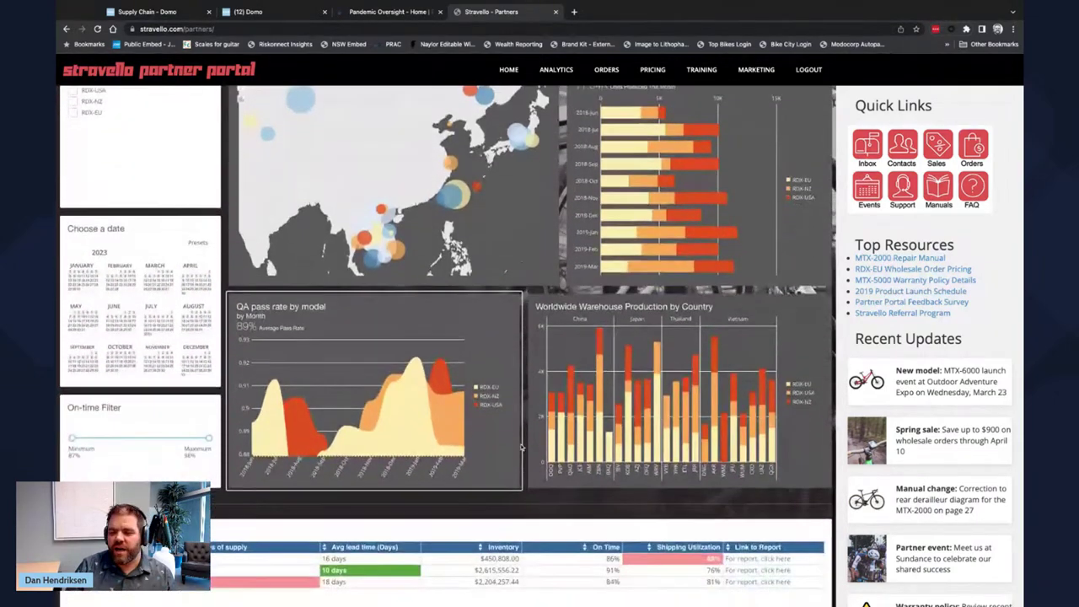
{"action": "scroll", "coordinate": [522, 448], "scroll_direction": "up", "scroll_amount": 5}
{"action": "left_click", "coordinate": [548, 276]}
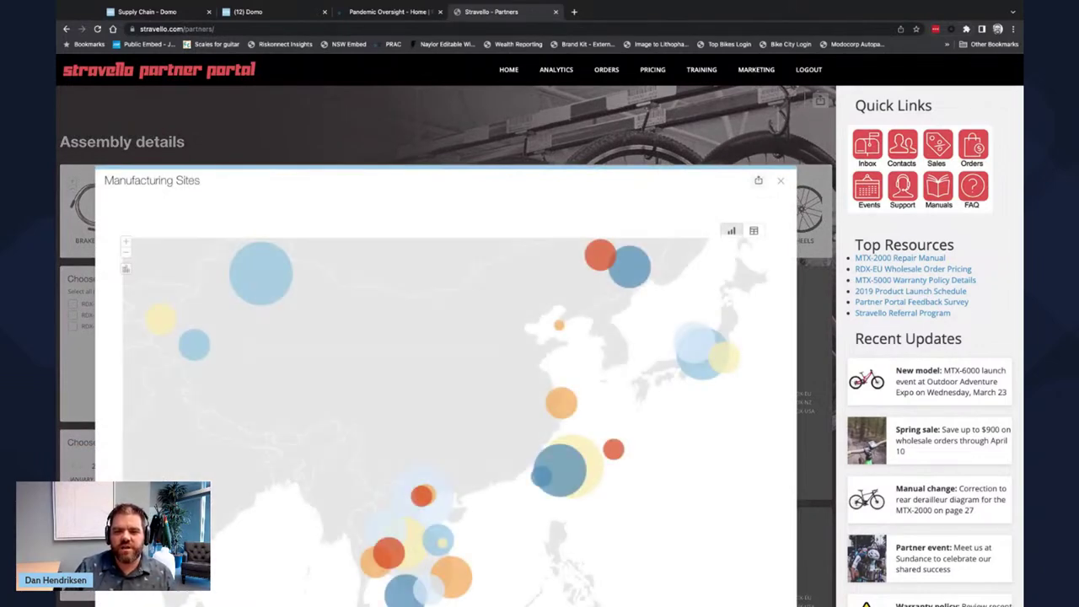
{"action": "left_click", "coordinate": [779, 181]}
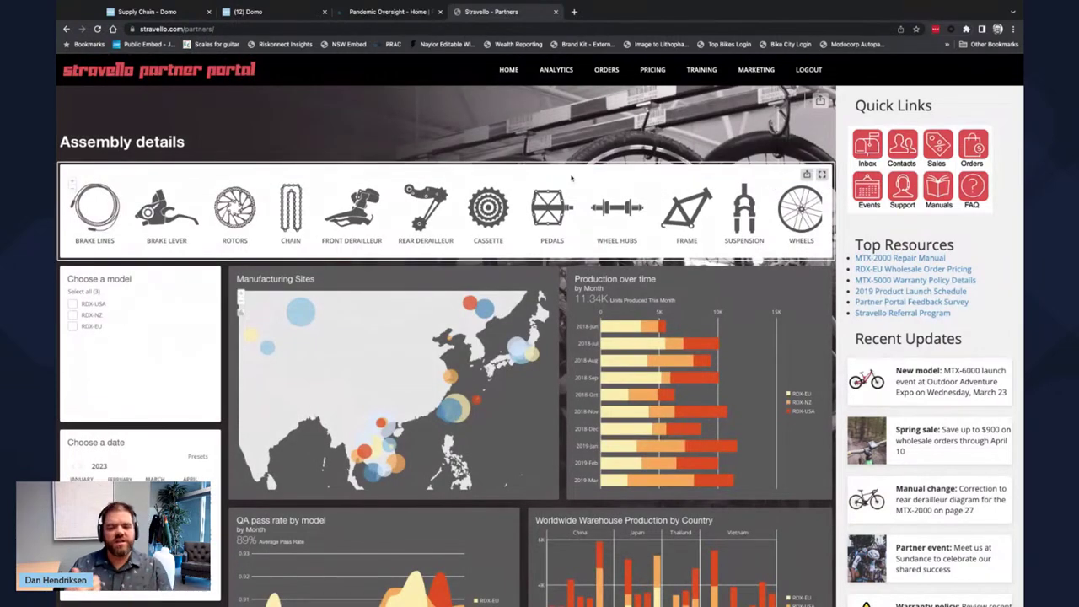
- Log out and sign in as another partner with their e-mail and password, dismissing LastPass
{"action": "left_click", "coordinate": [807, 72]}
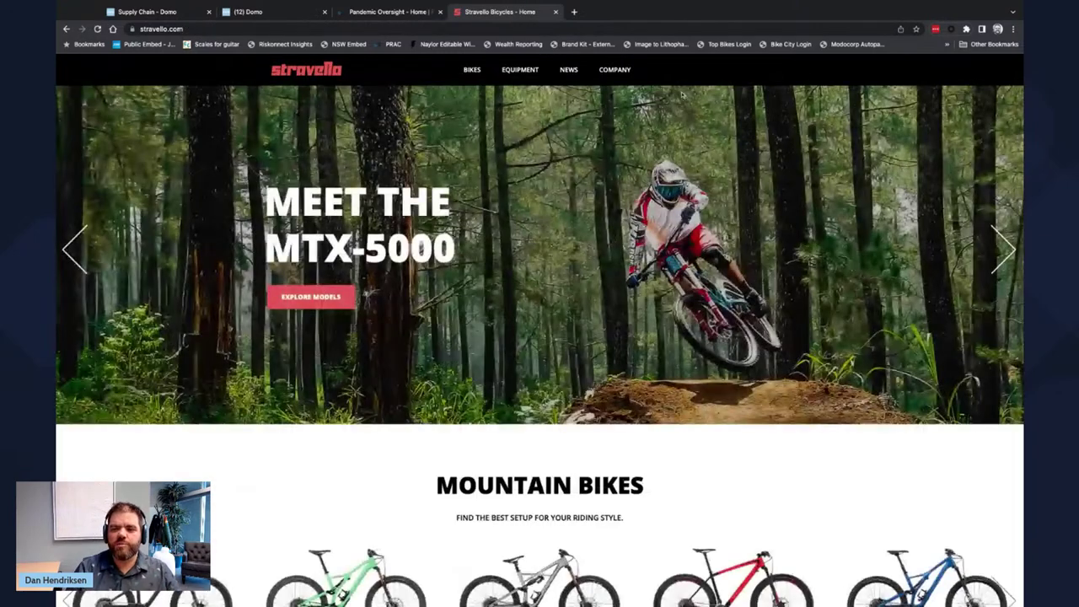
{"action": "mouse_move", "coordinate": [628, 72]}
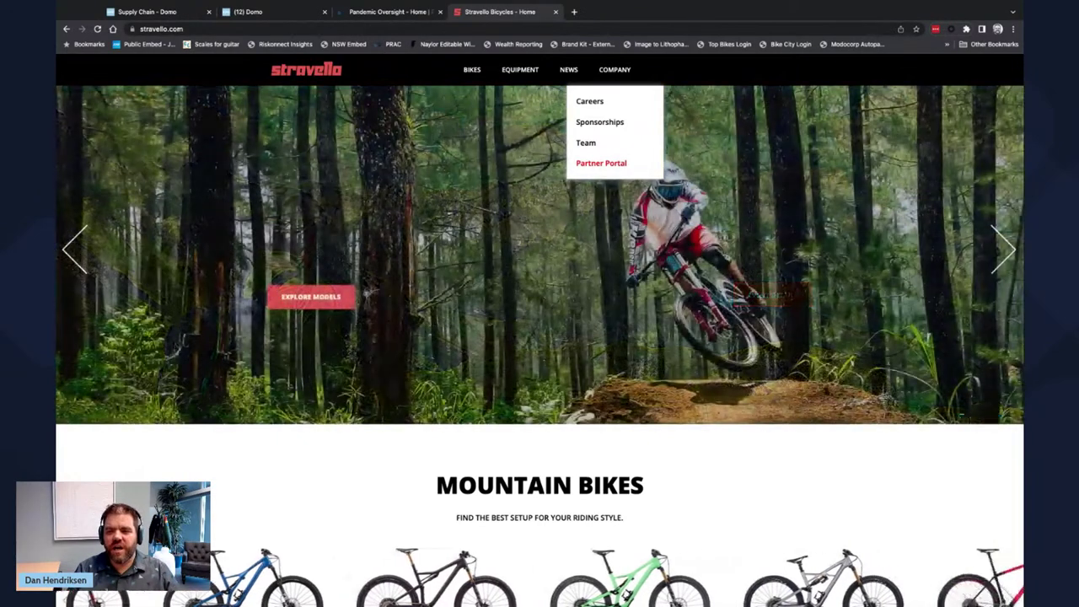
{"action": "left_click", "coordinate": [600, 163]}
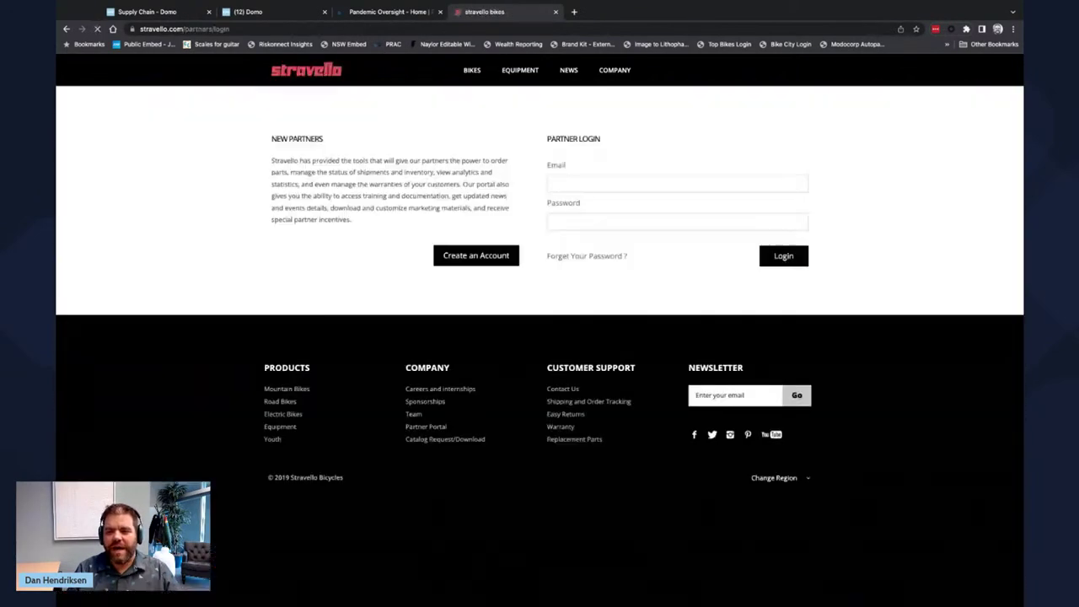
{"action": "left_click", "coordinate": [595, 181]}
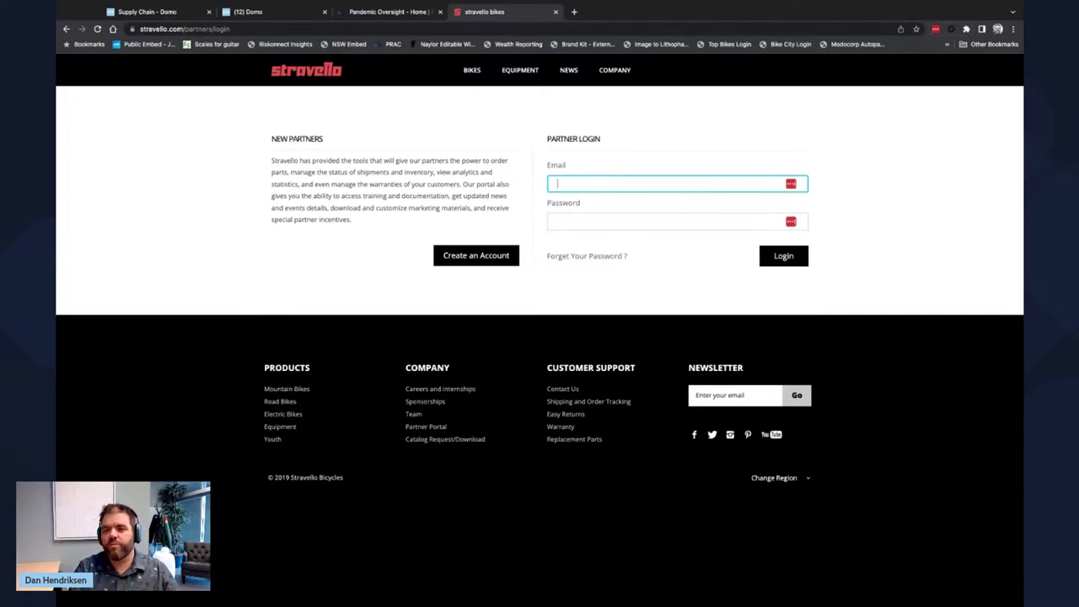
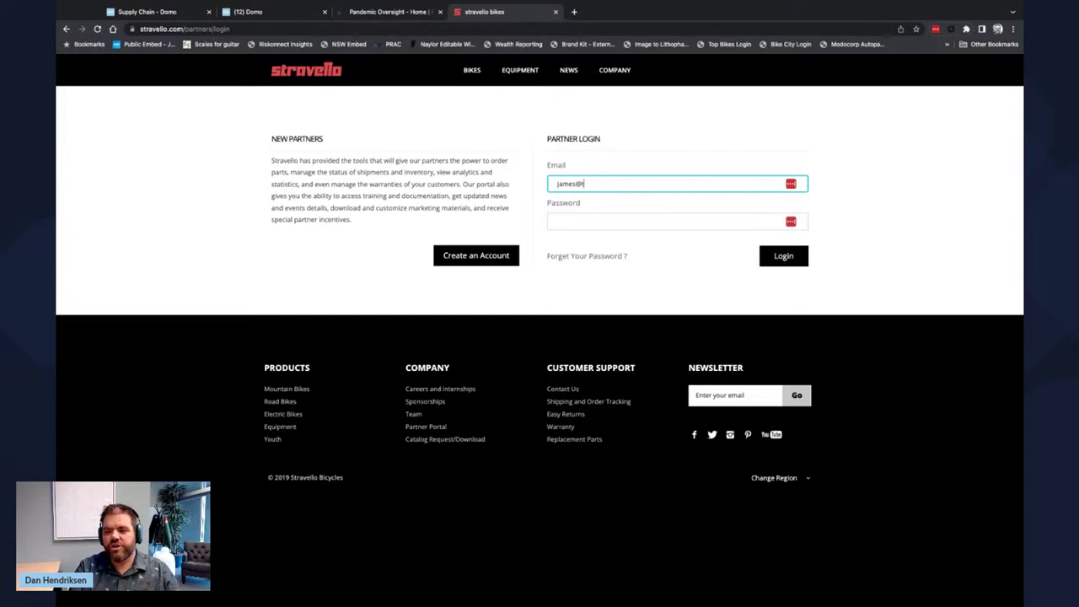
{"action": "key", "text": "Tab"}
{"action": "type", "text": "*********"}
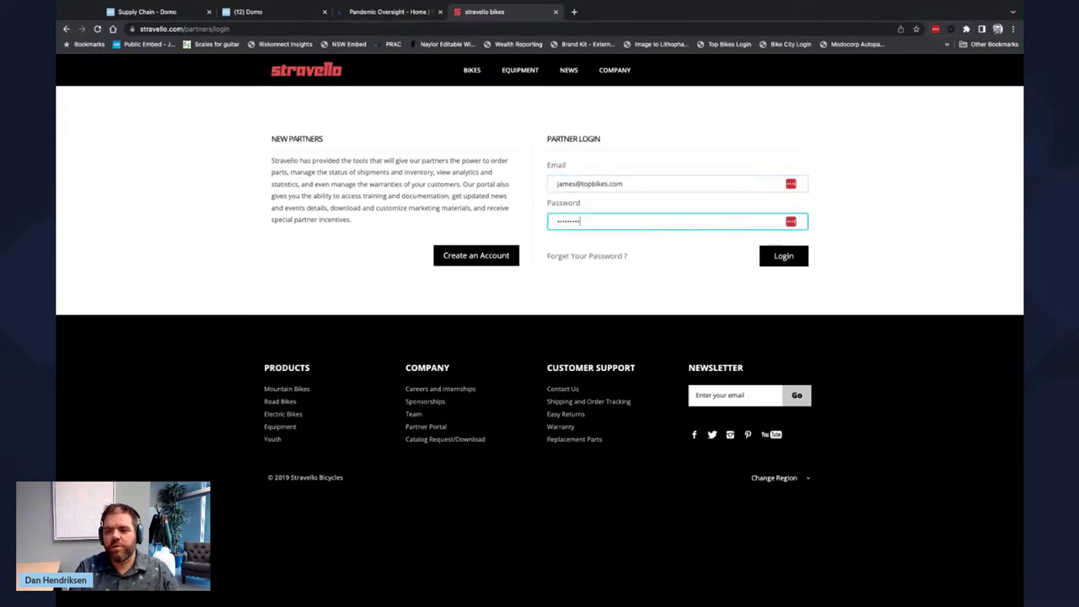
{"action": "key", "text": "Return"}
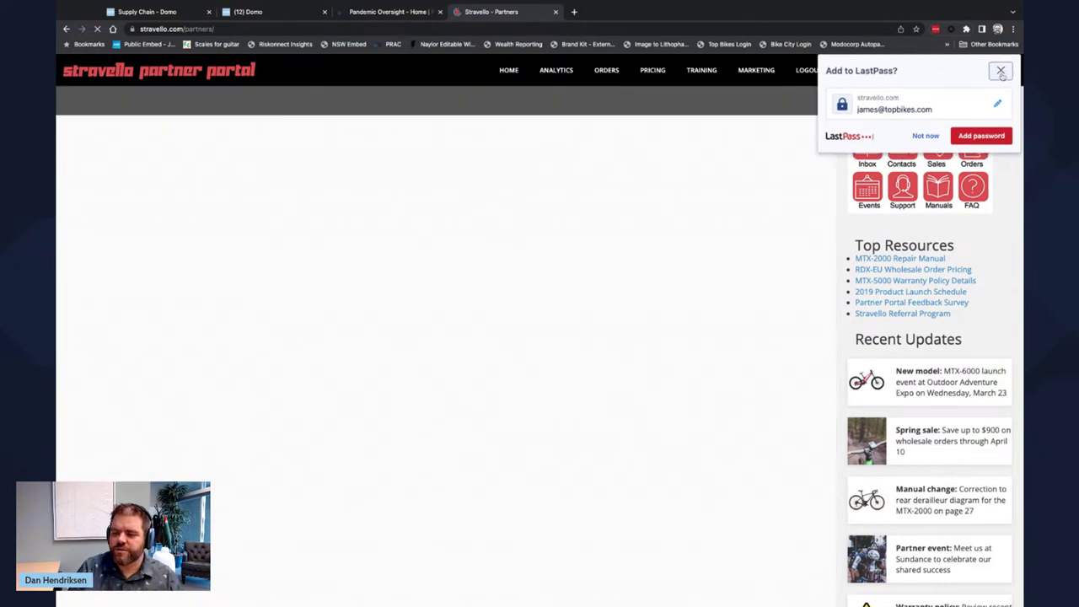
{"action": "left_click", "coordinate": [1001, 75]}
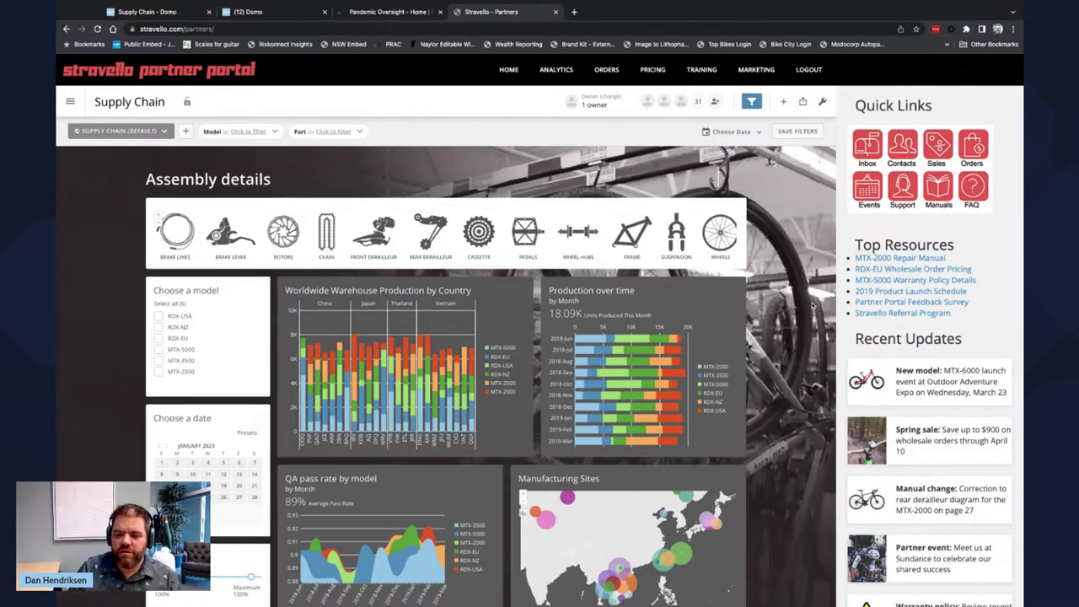
- Check the wrench options, then open the partner's own DE dashboard from the Dashboards list
{"action": "scroll", "coordinate": [802, 362], "scroll_direction": "down", "scroll_amount": 3}
{"action": "scroll", "coordinate": [770, 207], "scroll_direction": "up", "scroll_amount": 3}
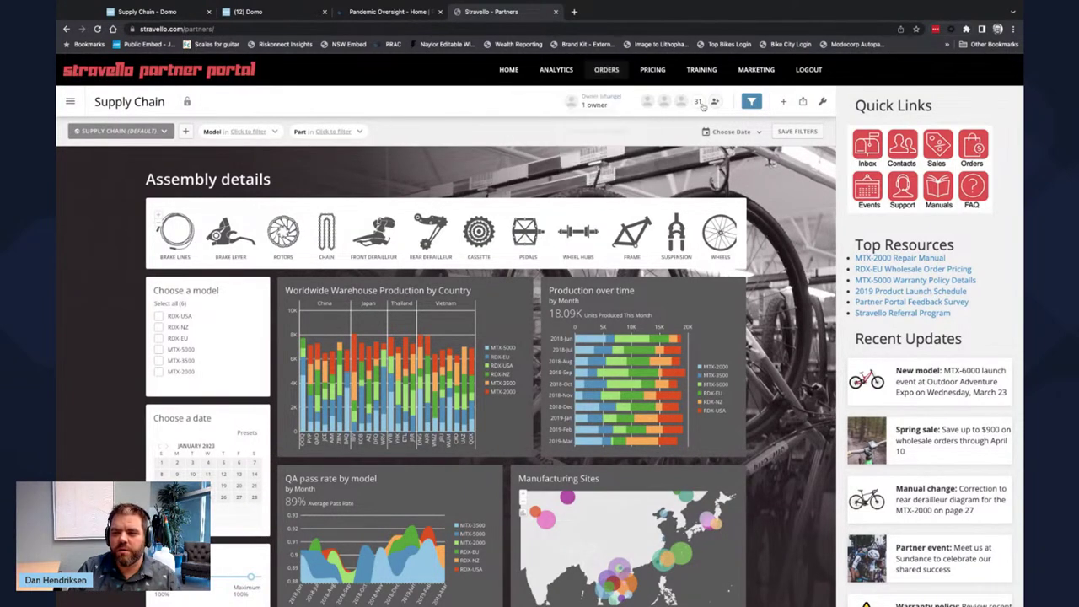
{"action": "left_click", "coordinate": [822, 101]}
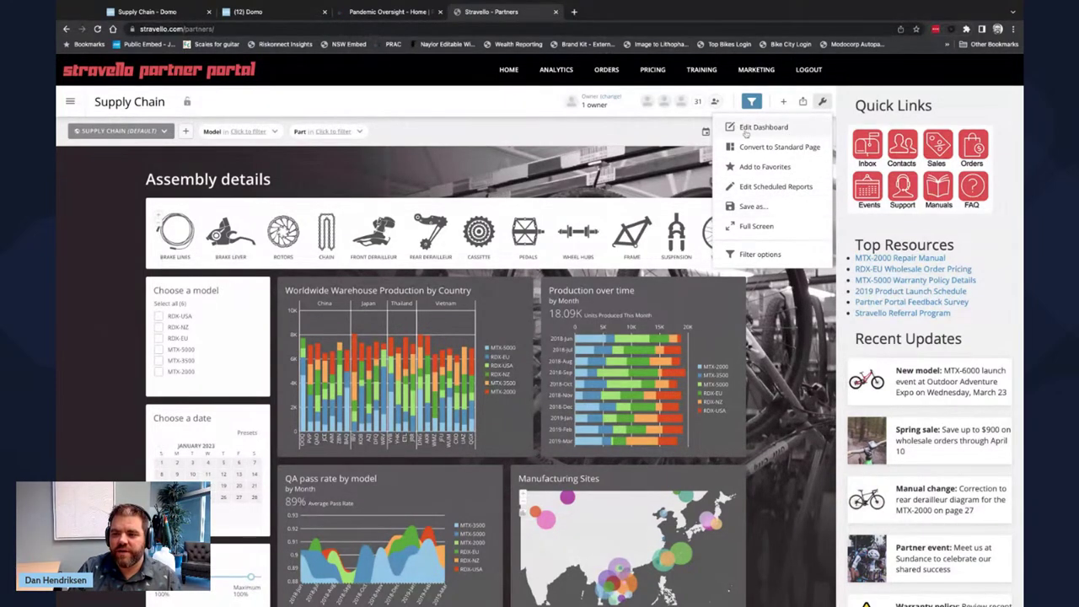
{"action": "left_click", "coordinate": [701, 113]}
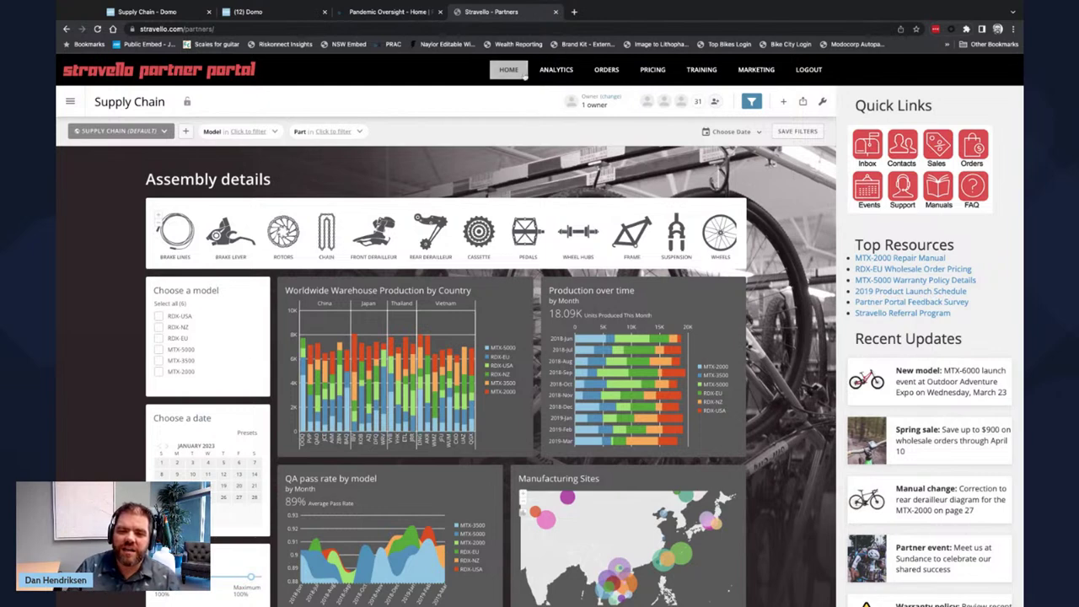
{"action": "left_click", "coordinate": [71, 102]}
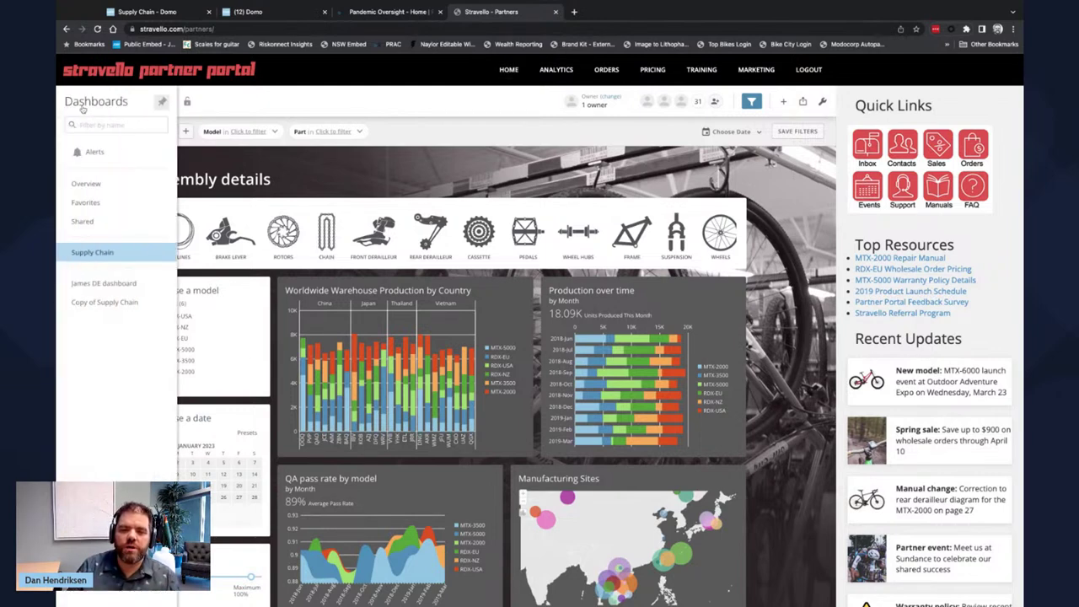
{"action": "left_click", "coordinate": [95, 284]}
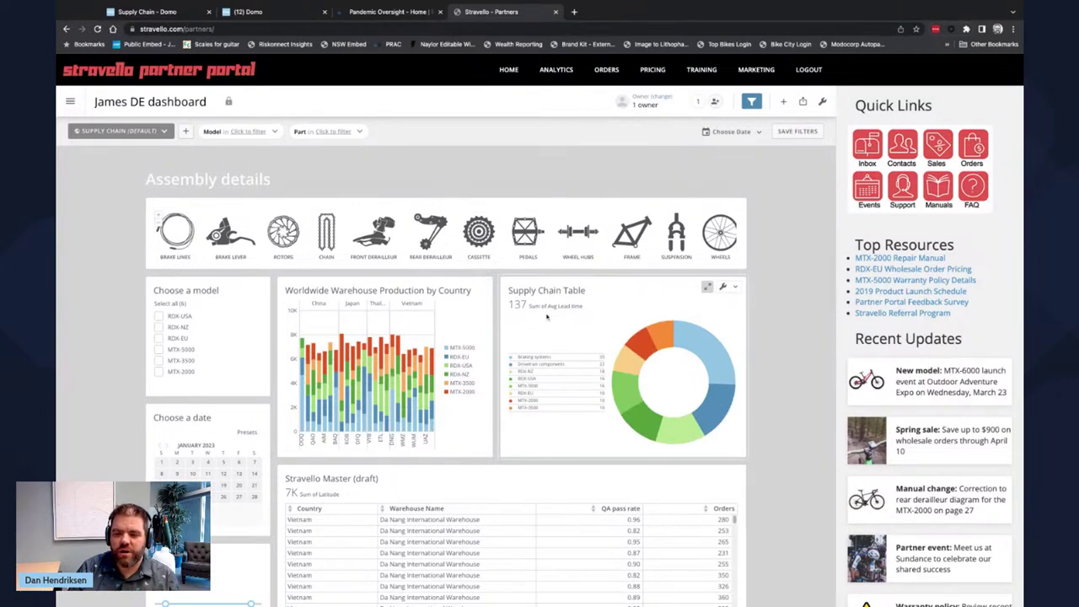
- Check the card-adding options on the DE dashboard, close them, and show the dashboards list
{"action": "left_click", "coordinate": [784, 102]}
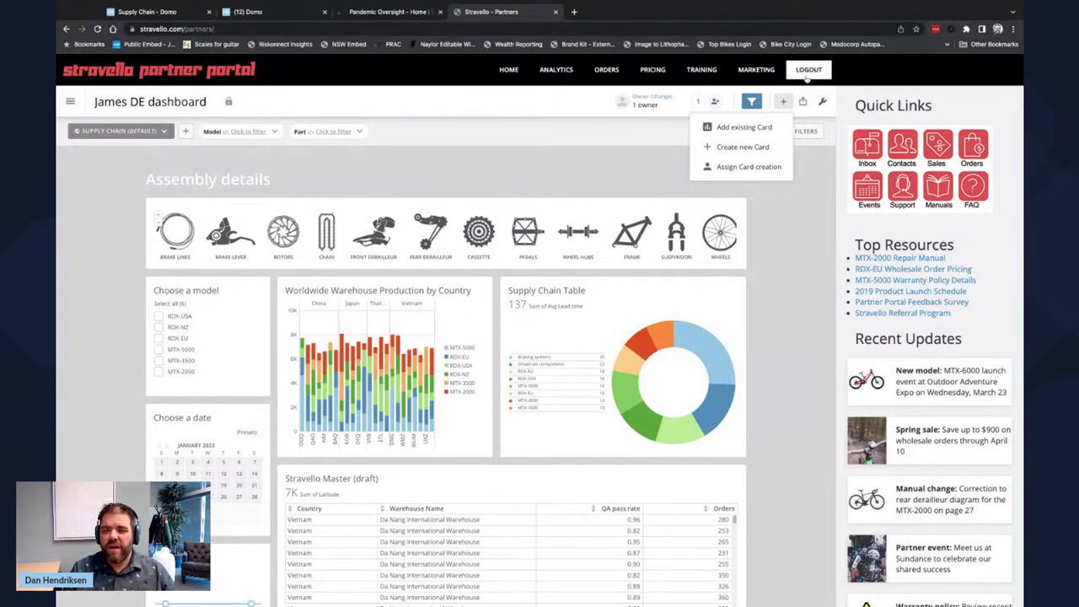
{"action": "left_click", "coordinate": [556, 107]}
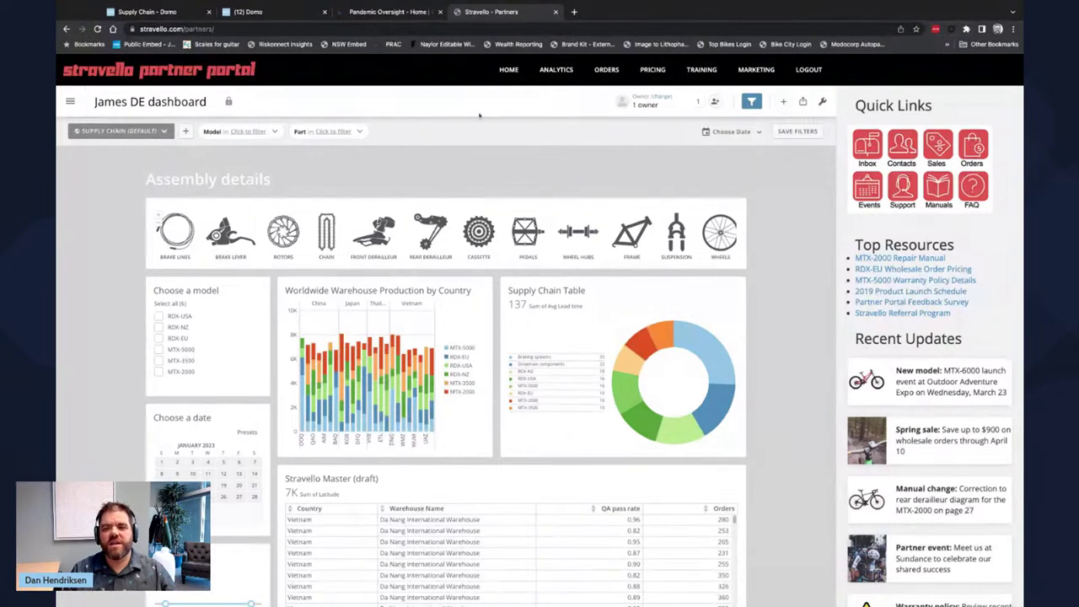
{"action": "left_click", "coordinate": [70, 101]}
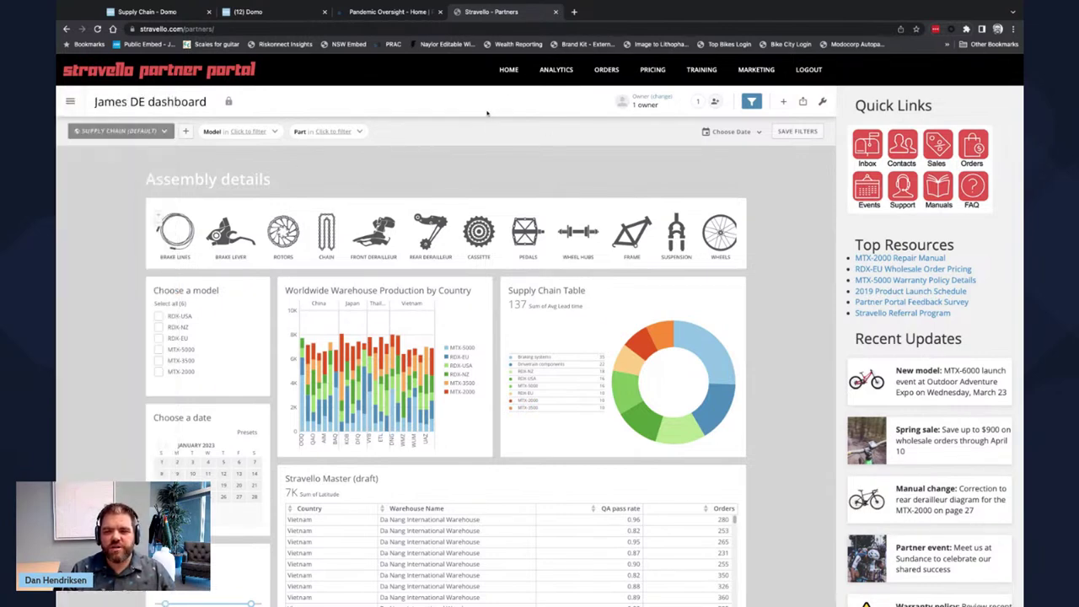
- Log out of the portal and go to Company > Partner Portal login
{"action": "left_click", "coordinate": [811, 71]}
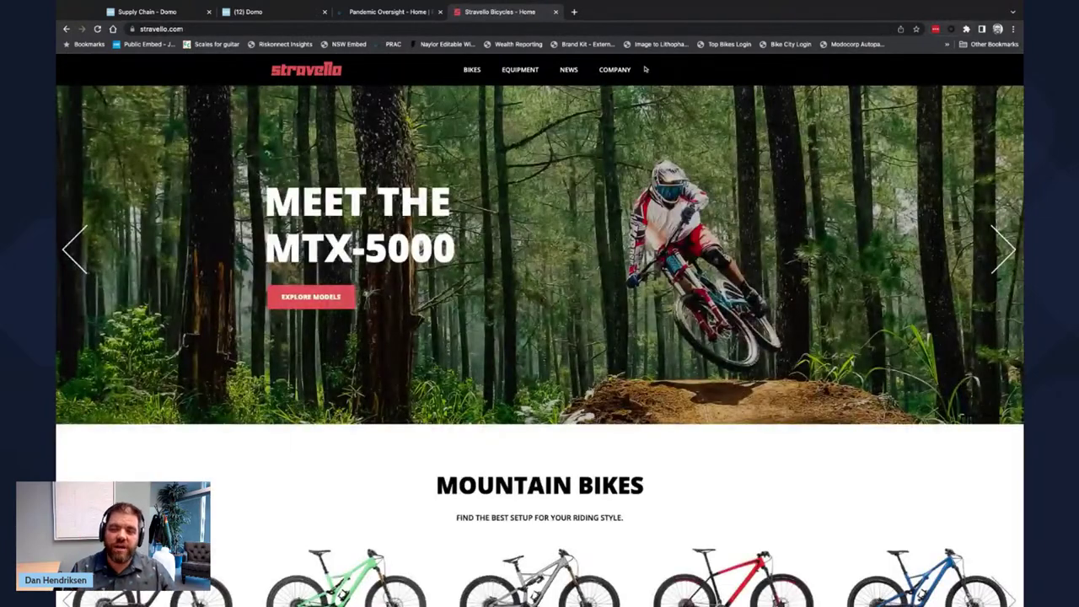
{"action": "mouse_move", "coordinate": [611, 71]}
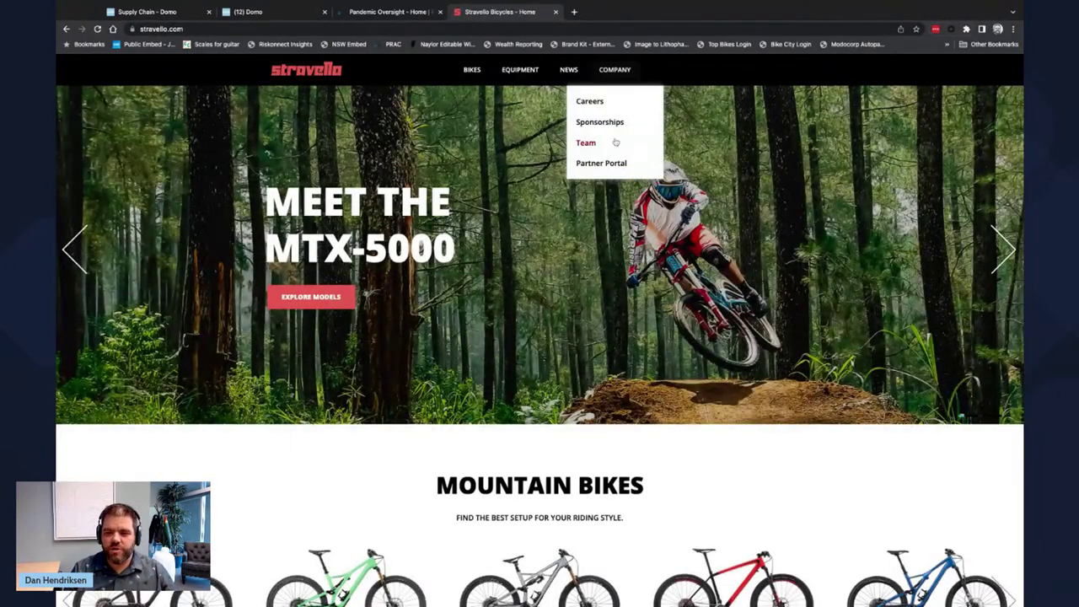
{"action": "left_click", "coordinate": [605, 162]}
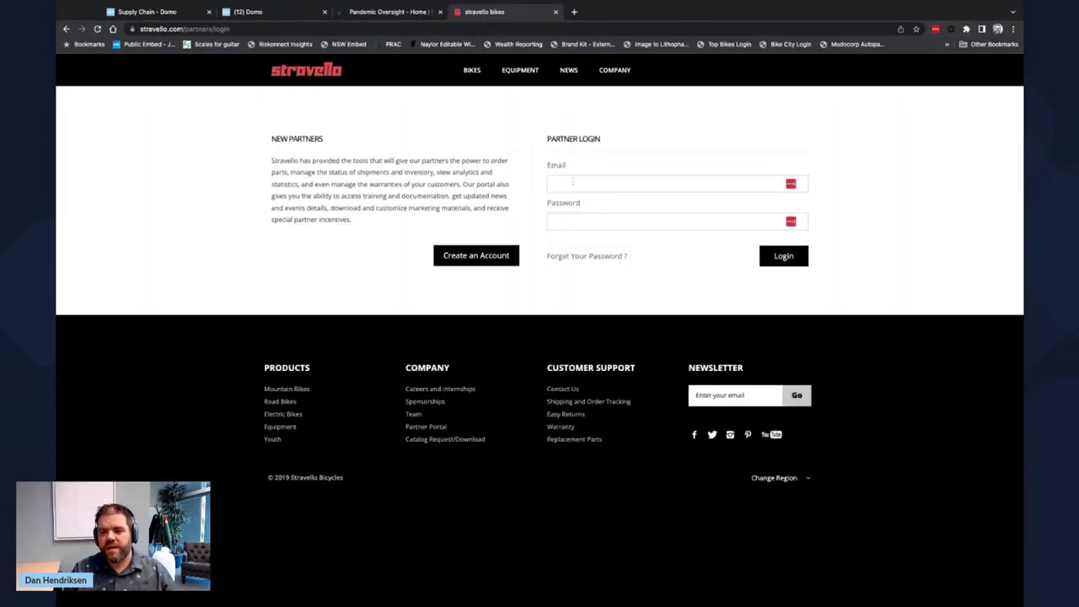
- Sign in with the second partner's e-mail and password, dismiss LastPass, and show the dashboards list
{"action": "left_click", "coordinate": [569, 183]}
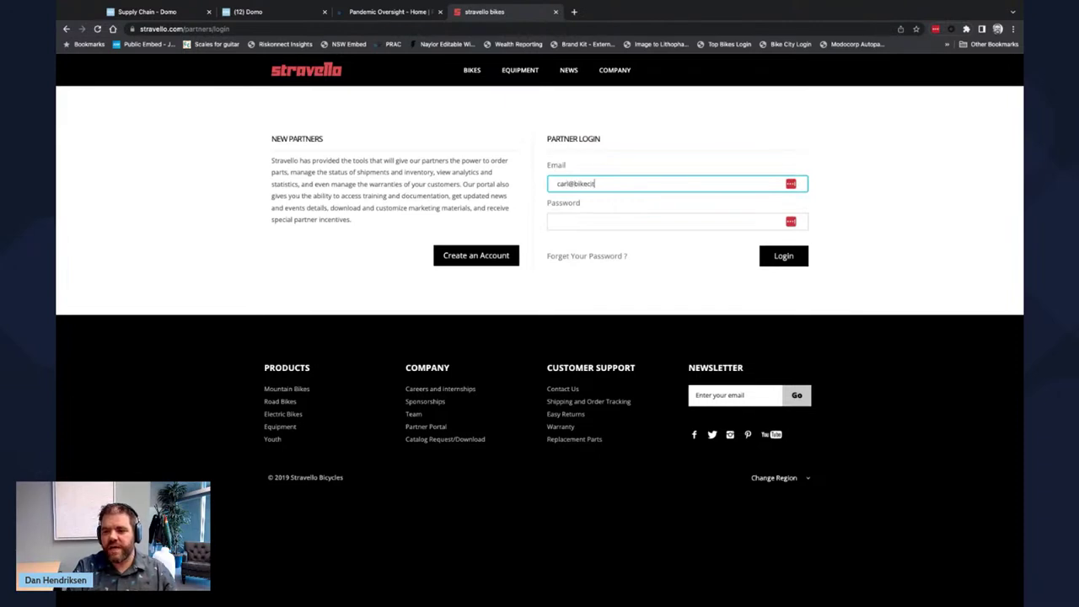
{"action": "key", "text": "Tab"}
{"action": "type", "text": "•••••••••"}
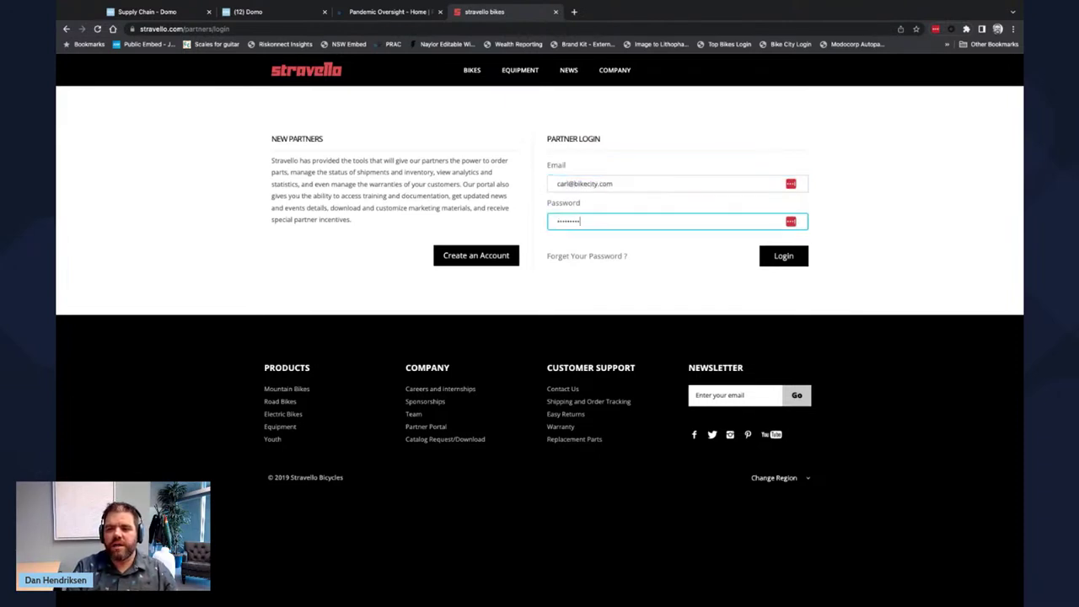
{"action": "key", "text": "Return"}
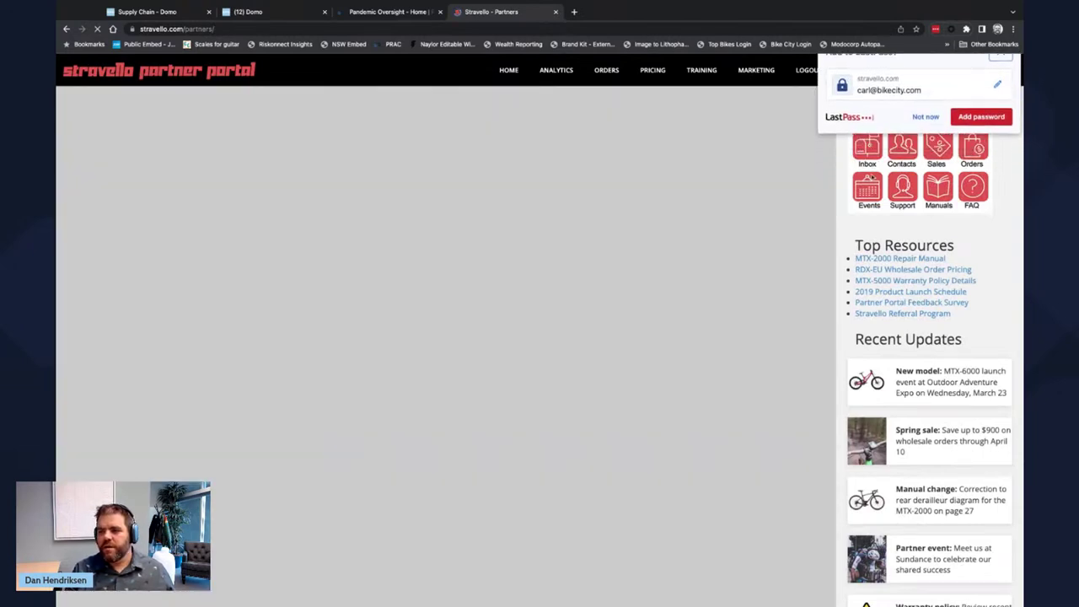
{"action": "left_click", "coordinate": [1001, 75]}
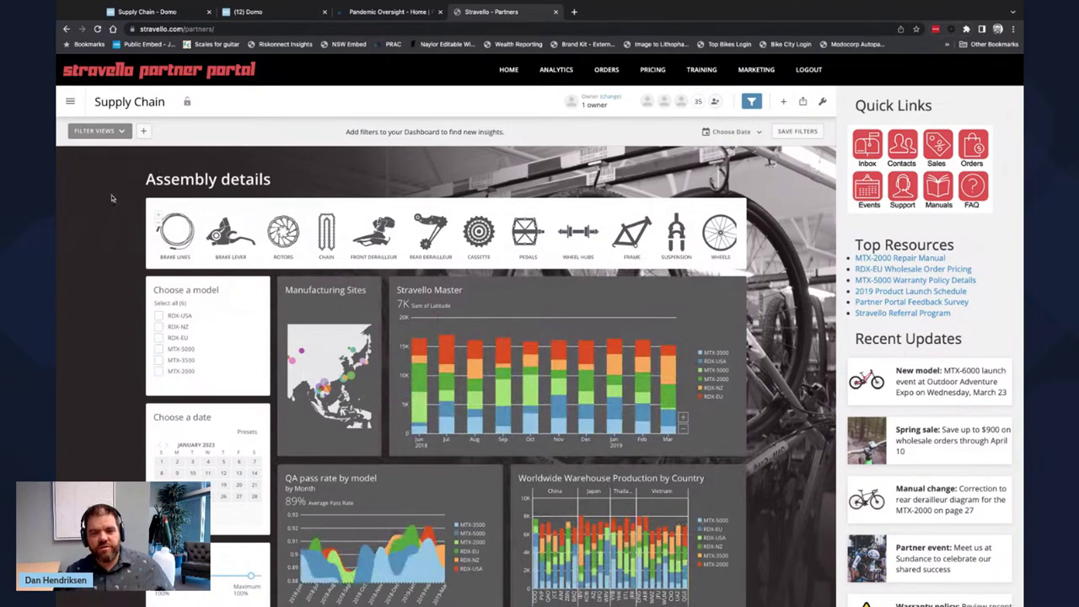
{"action": "left_click", "coordinate": [70, 102]}
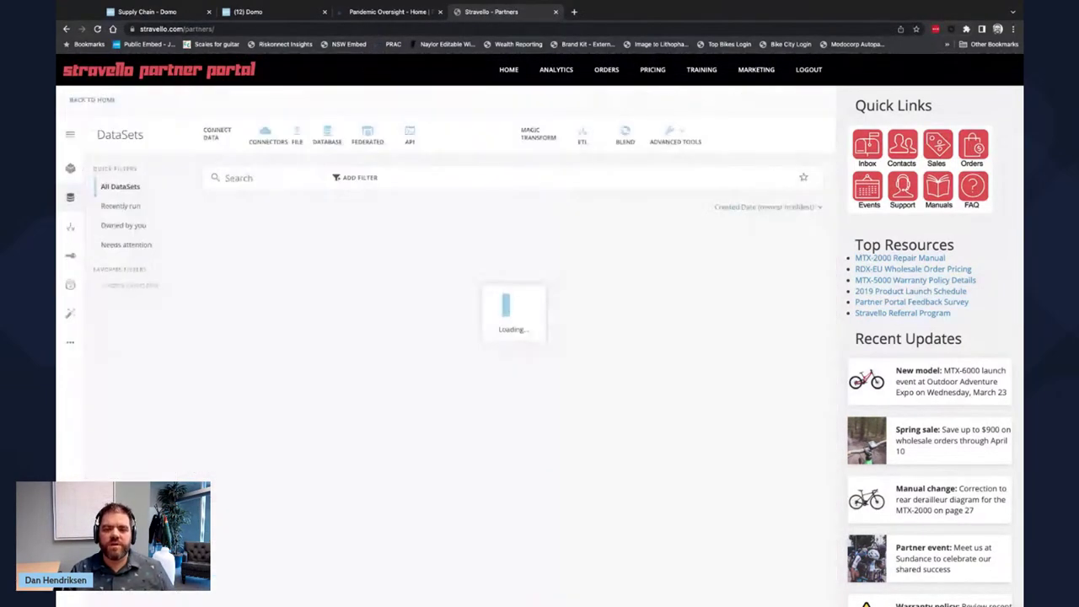
{"action": "left_click", "coordinate": [93, 194]}
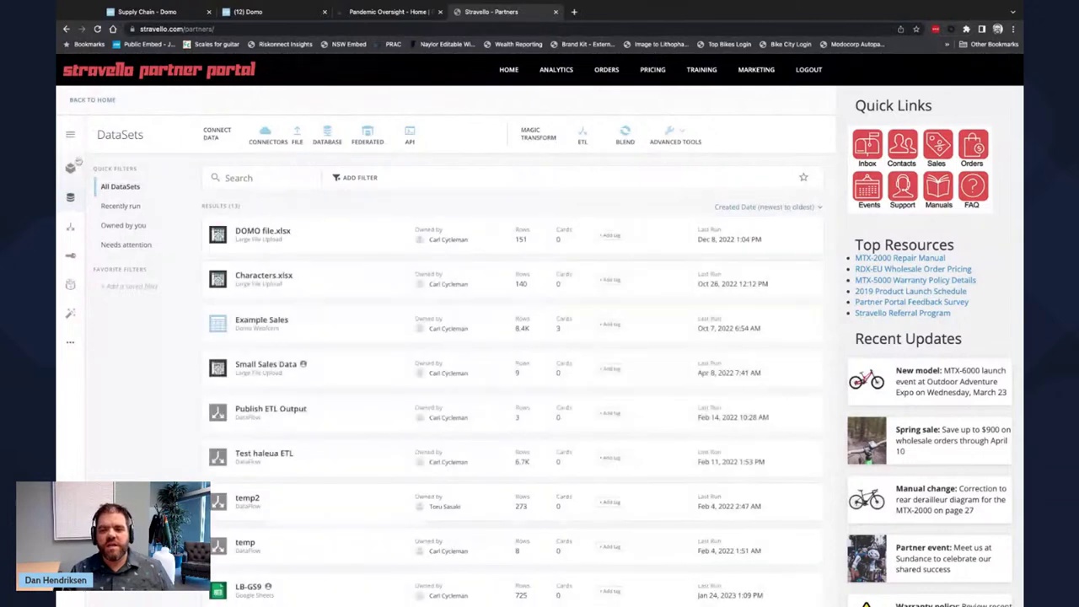
{"action": "left_click", "coordinate": [70, 168]}
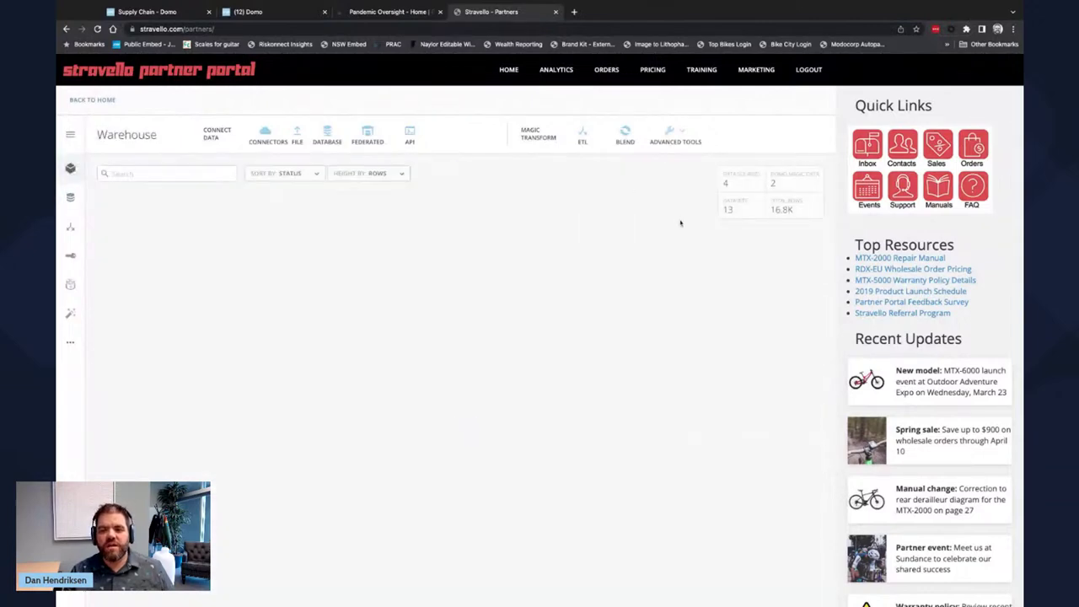
{"action": "left_click", "coordinate": [264, 139]}
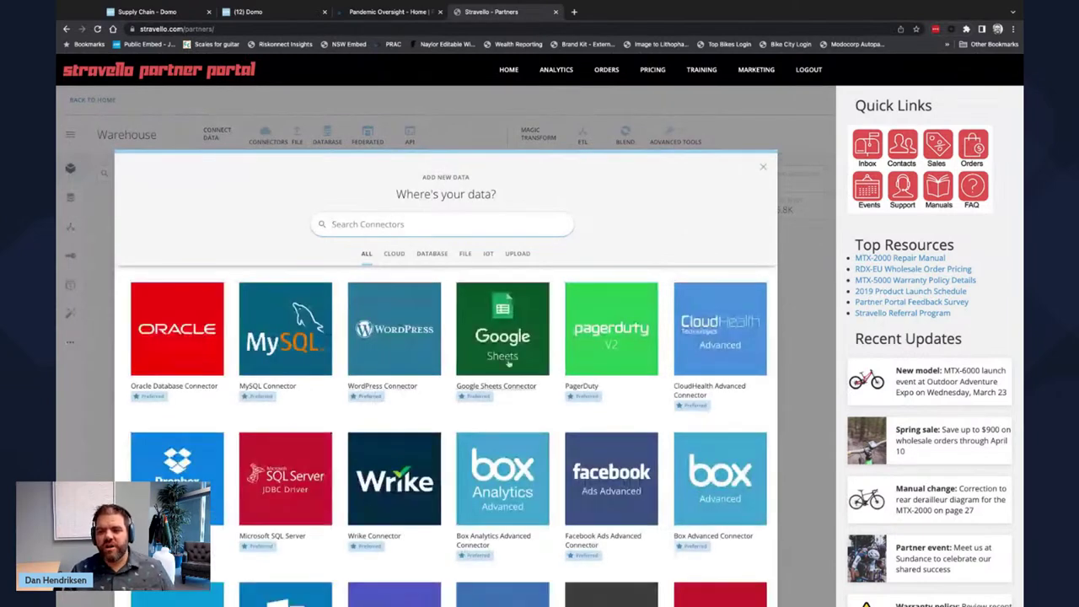
{"action": "left_click", "coordinate": [763, 170]}
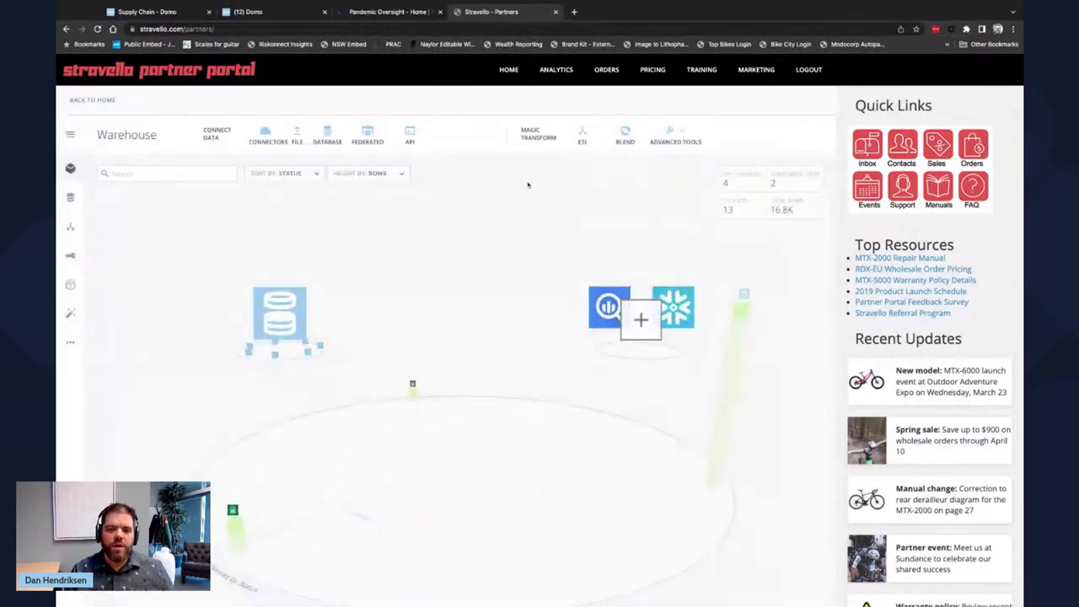
{"action": "left_click", "coordinate": [103, 103]}
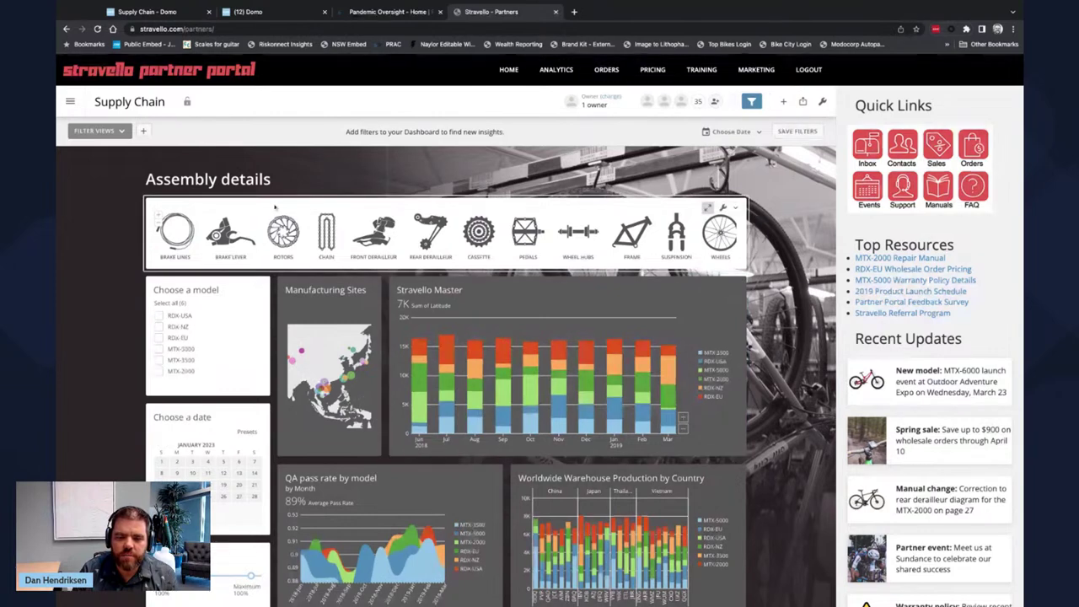
{"action": "left_click", "coordinate": [70, 102]}
{"action": "left_click", "coordinate": [321, 98]}
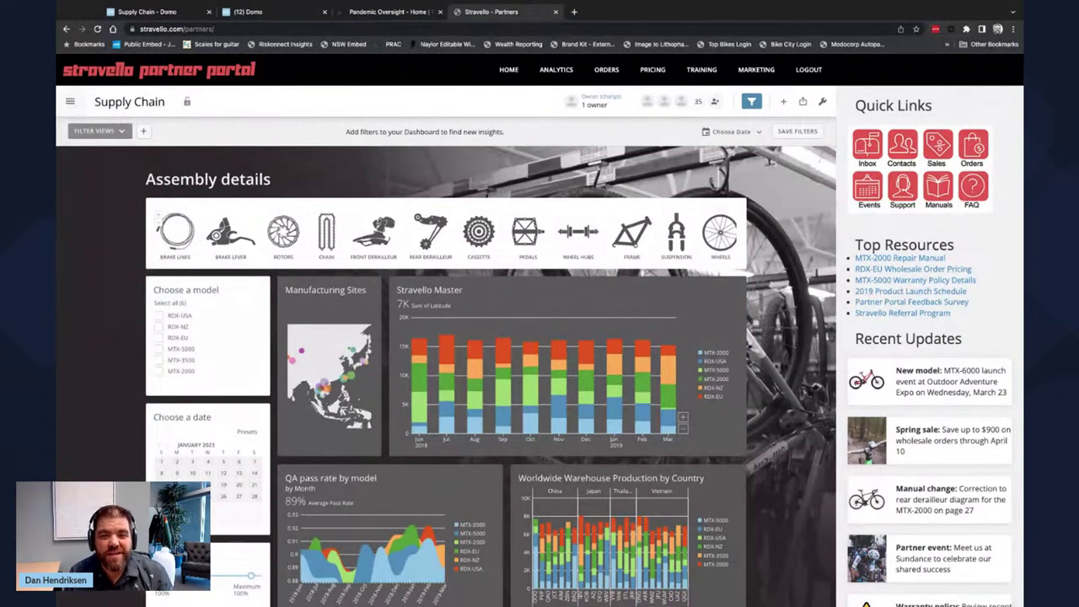